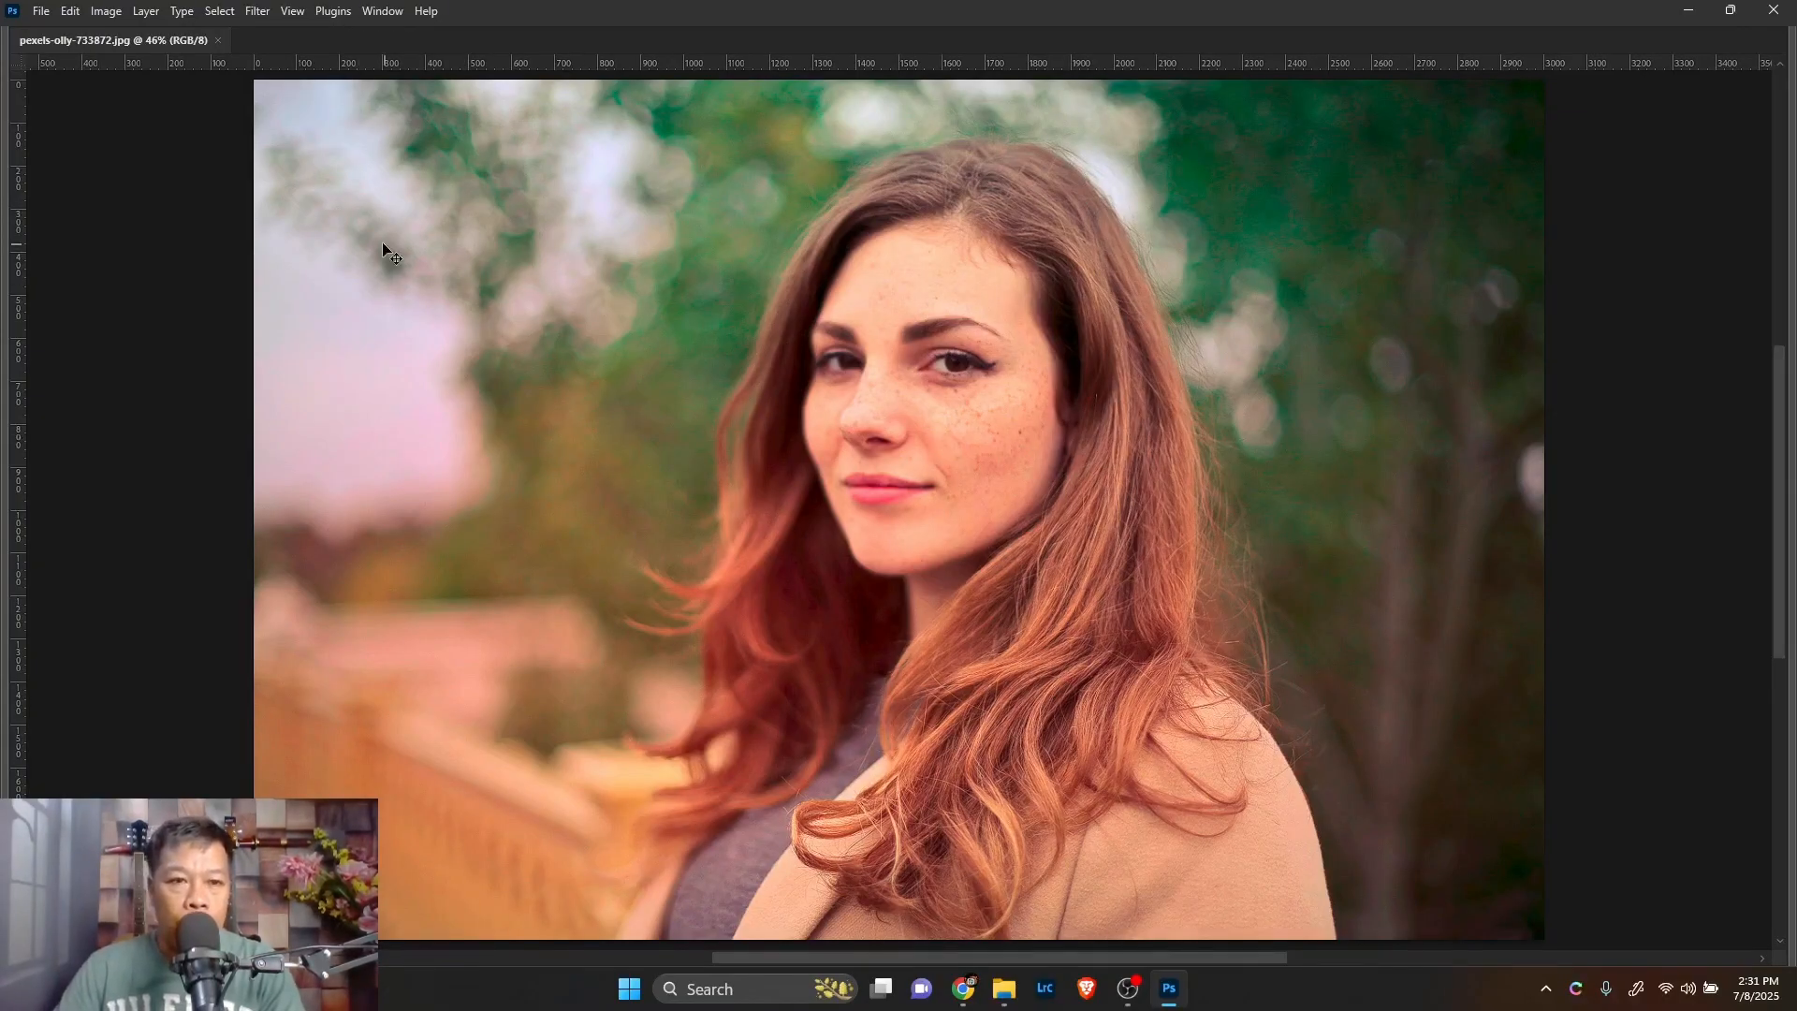
# - Show the hidden panels and convert the portrait to CMYK Color, accepting the U.S. Web Coated (SWOP) v2 profile
pyautogui.press('Tab')
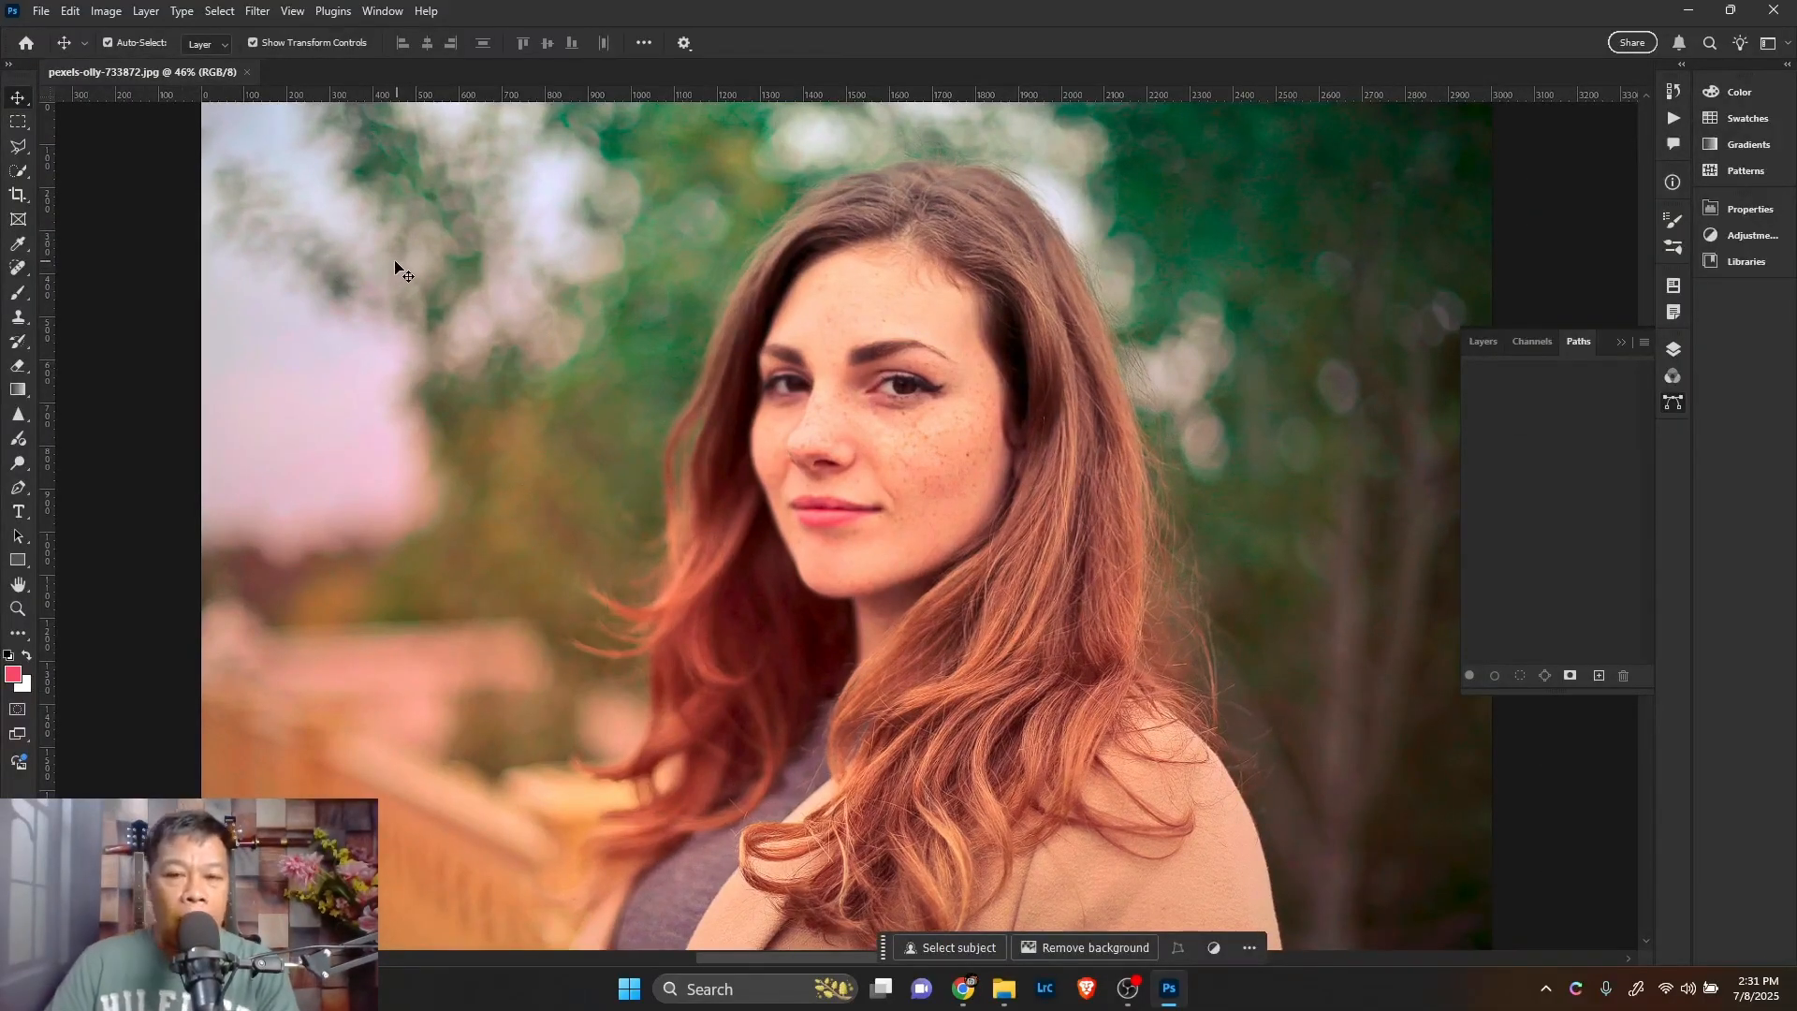
pyautogui.click(1675, 403)
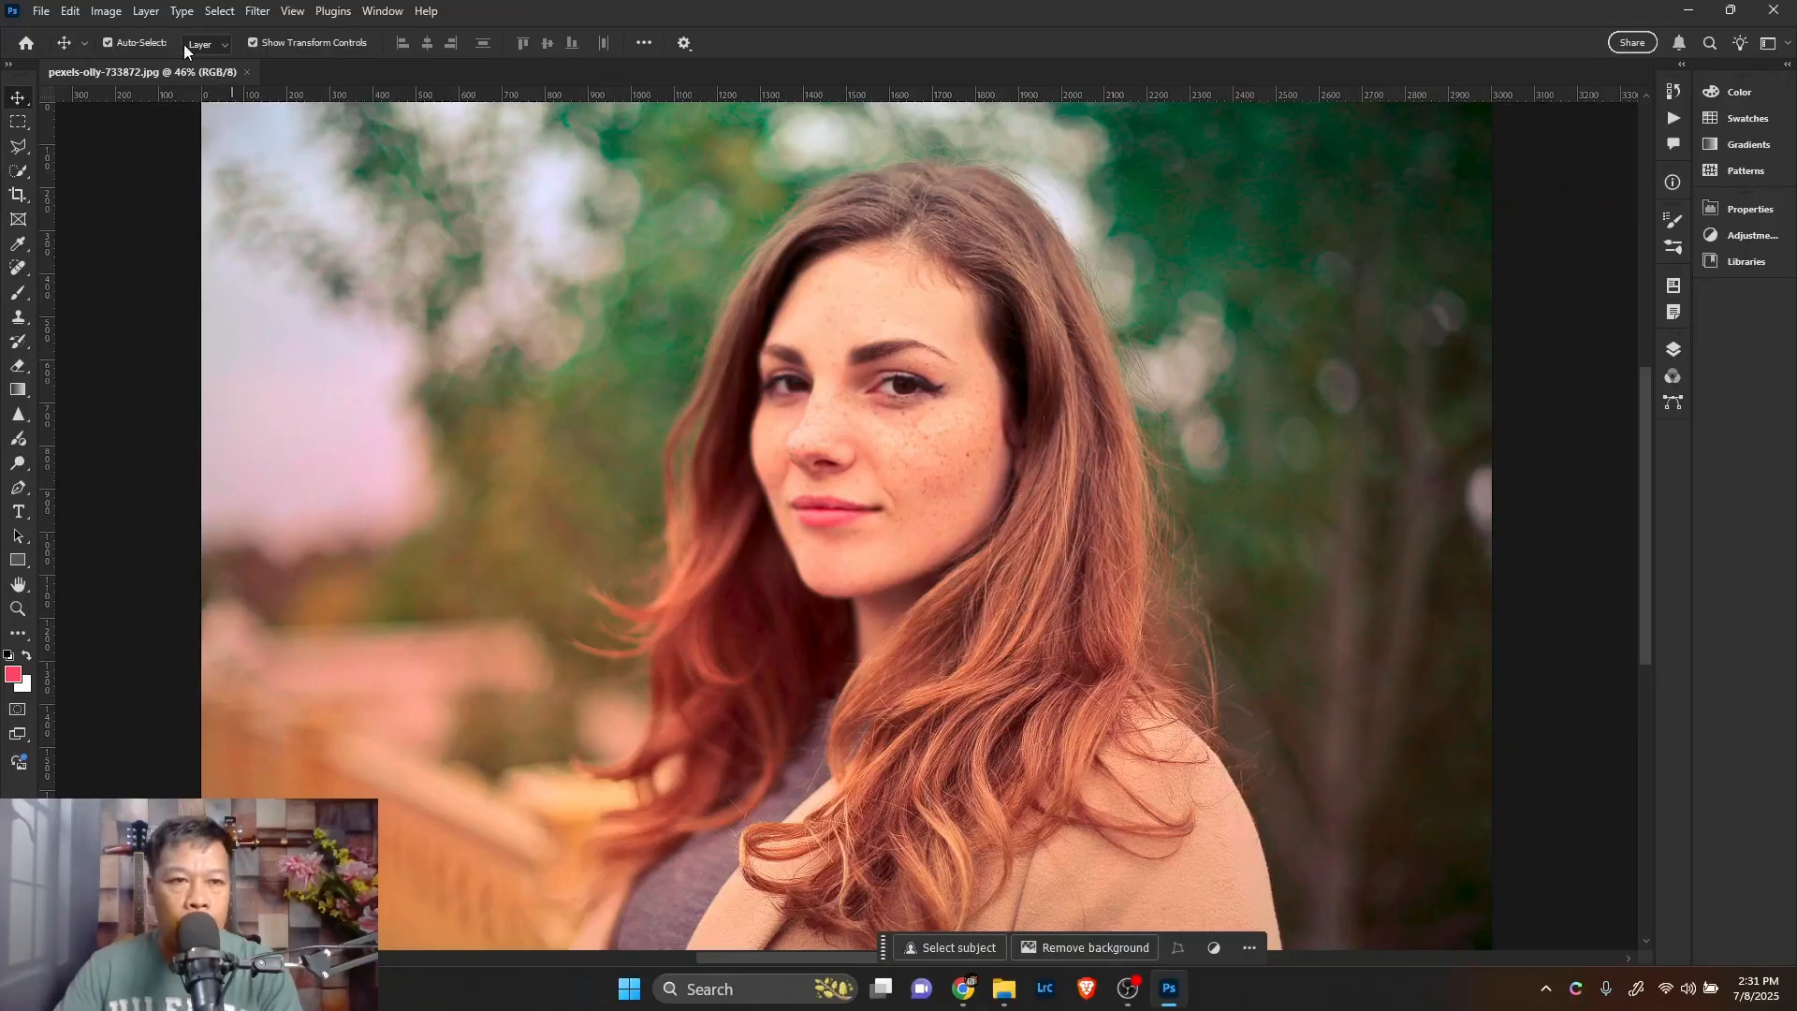
pyautogui.click(110, 14)
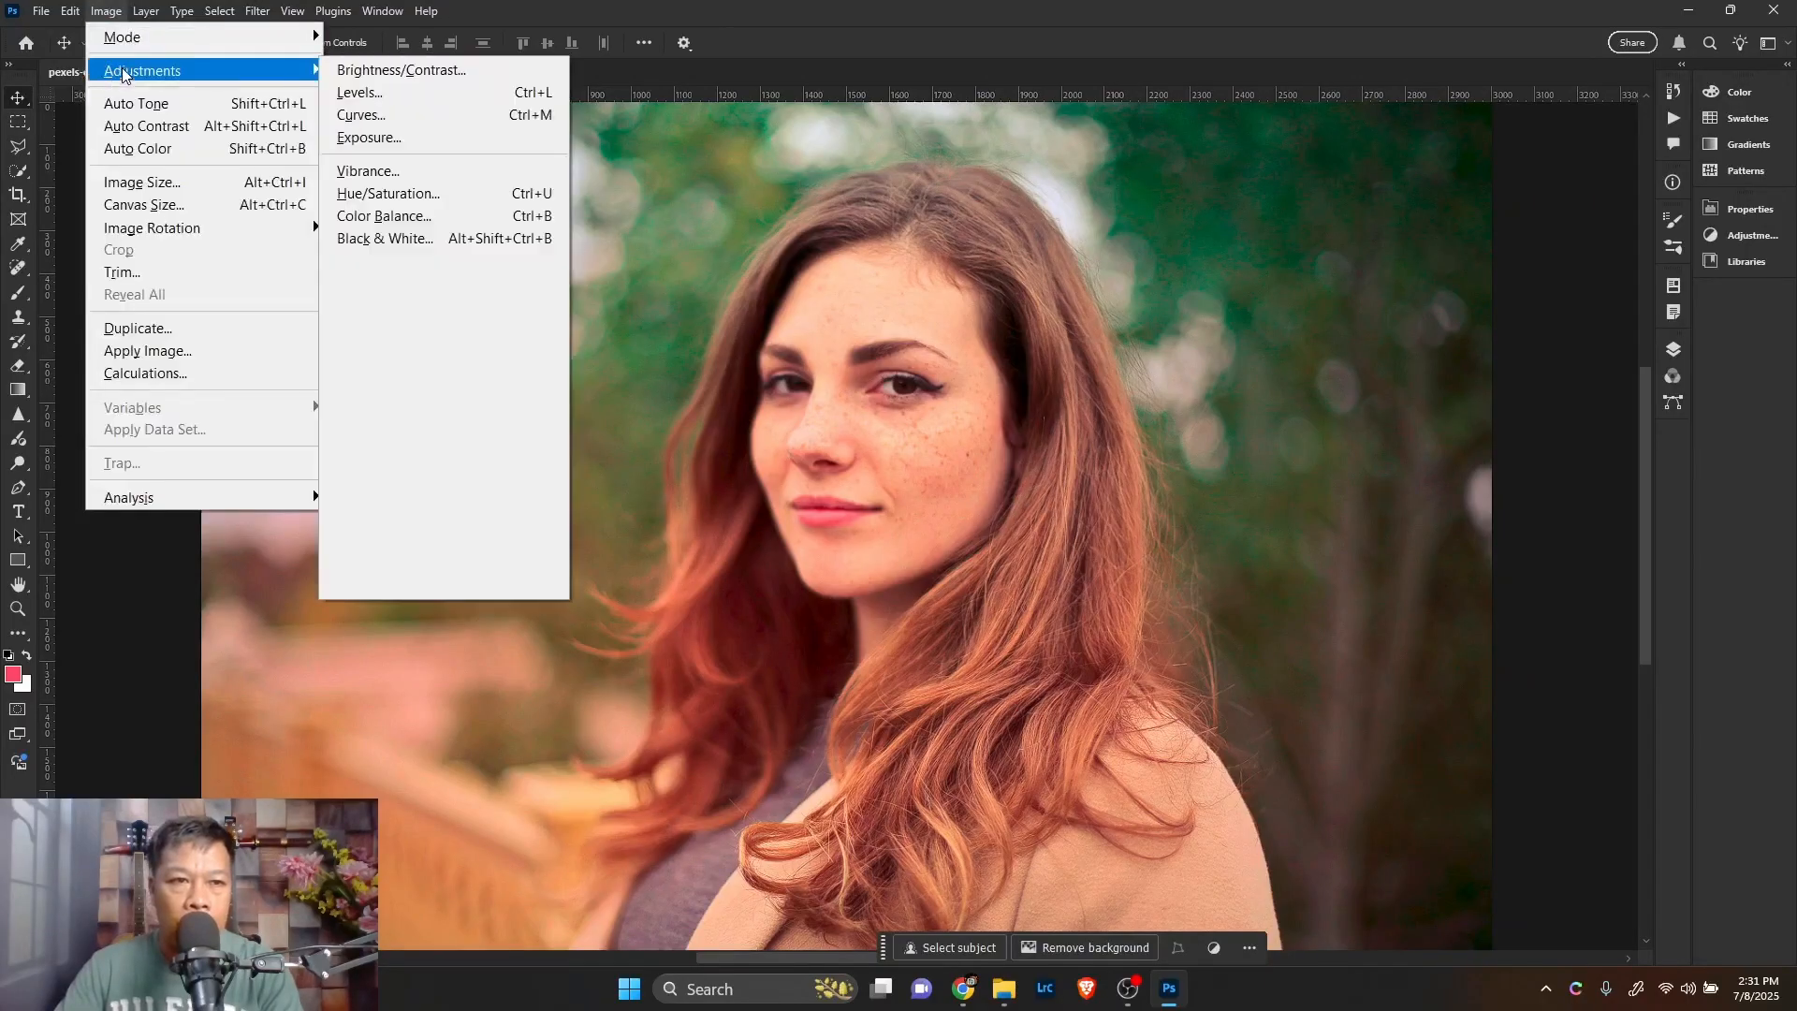
pyautogui.moveTo(136, 42)
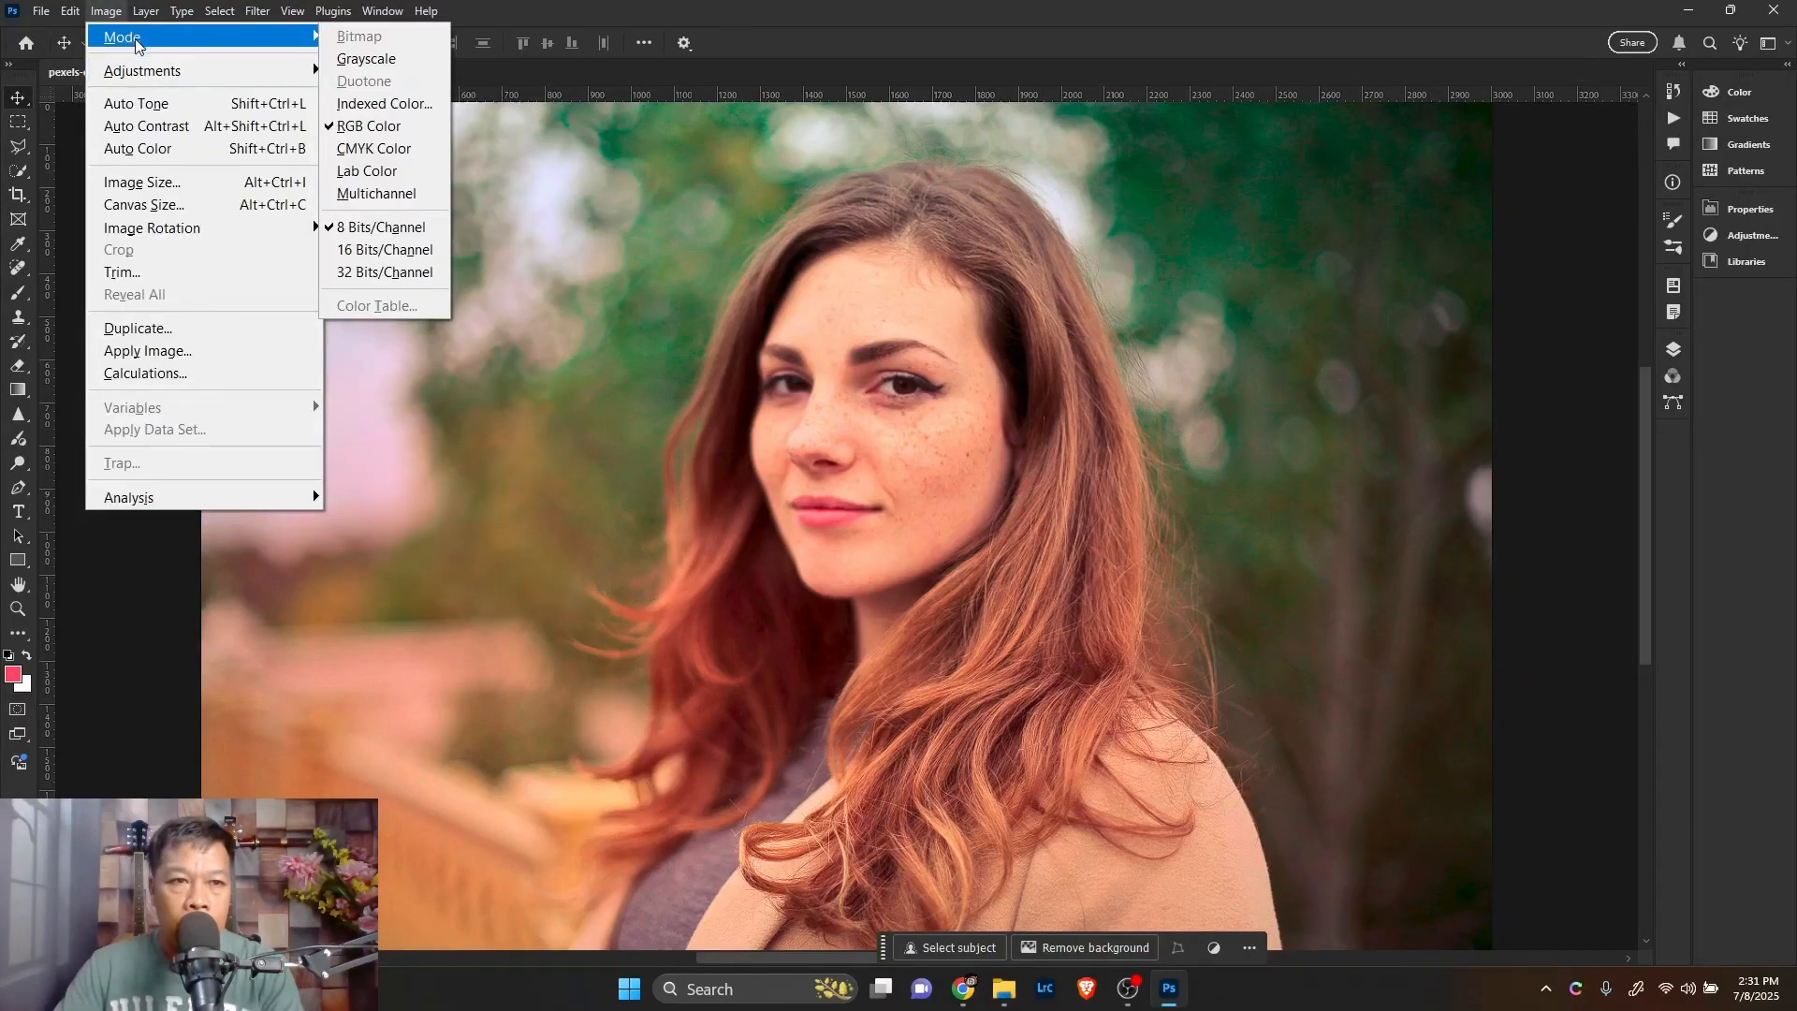
pyautogui.click(391, 151)
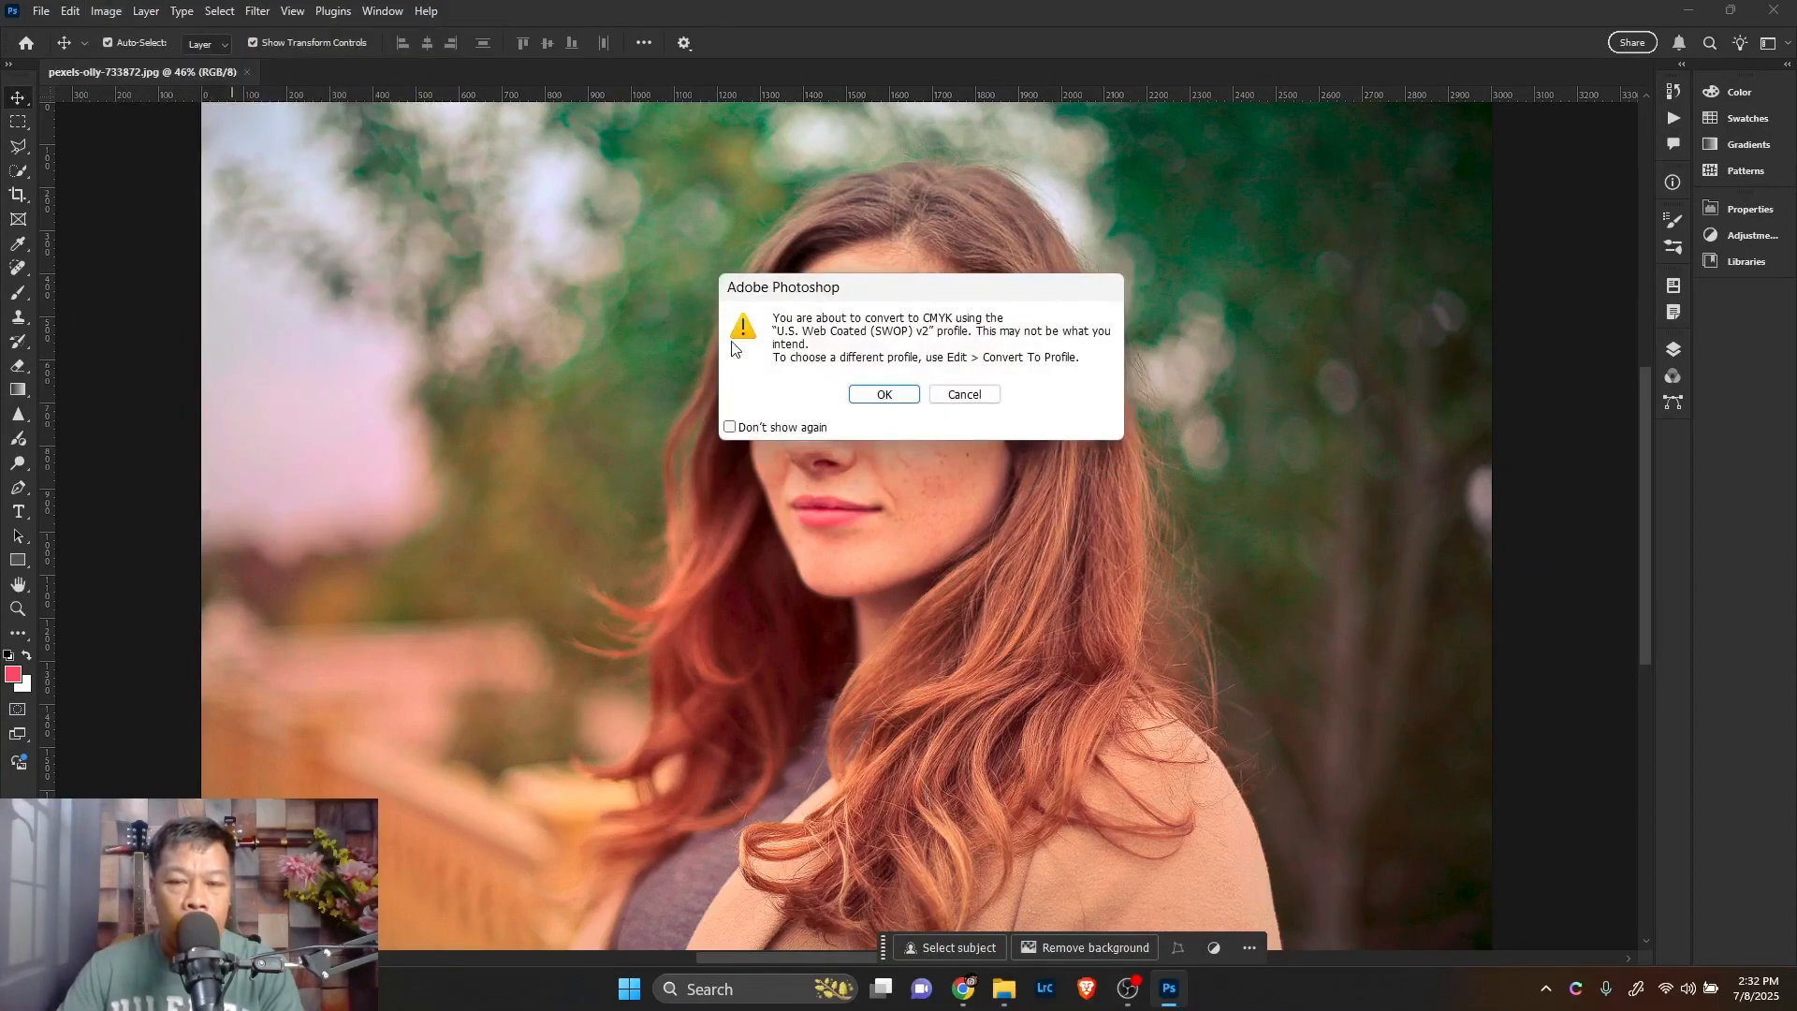
pyautogui.click(883, 397)
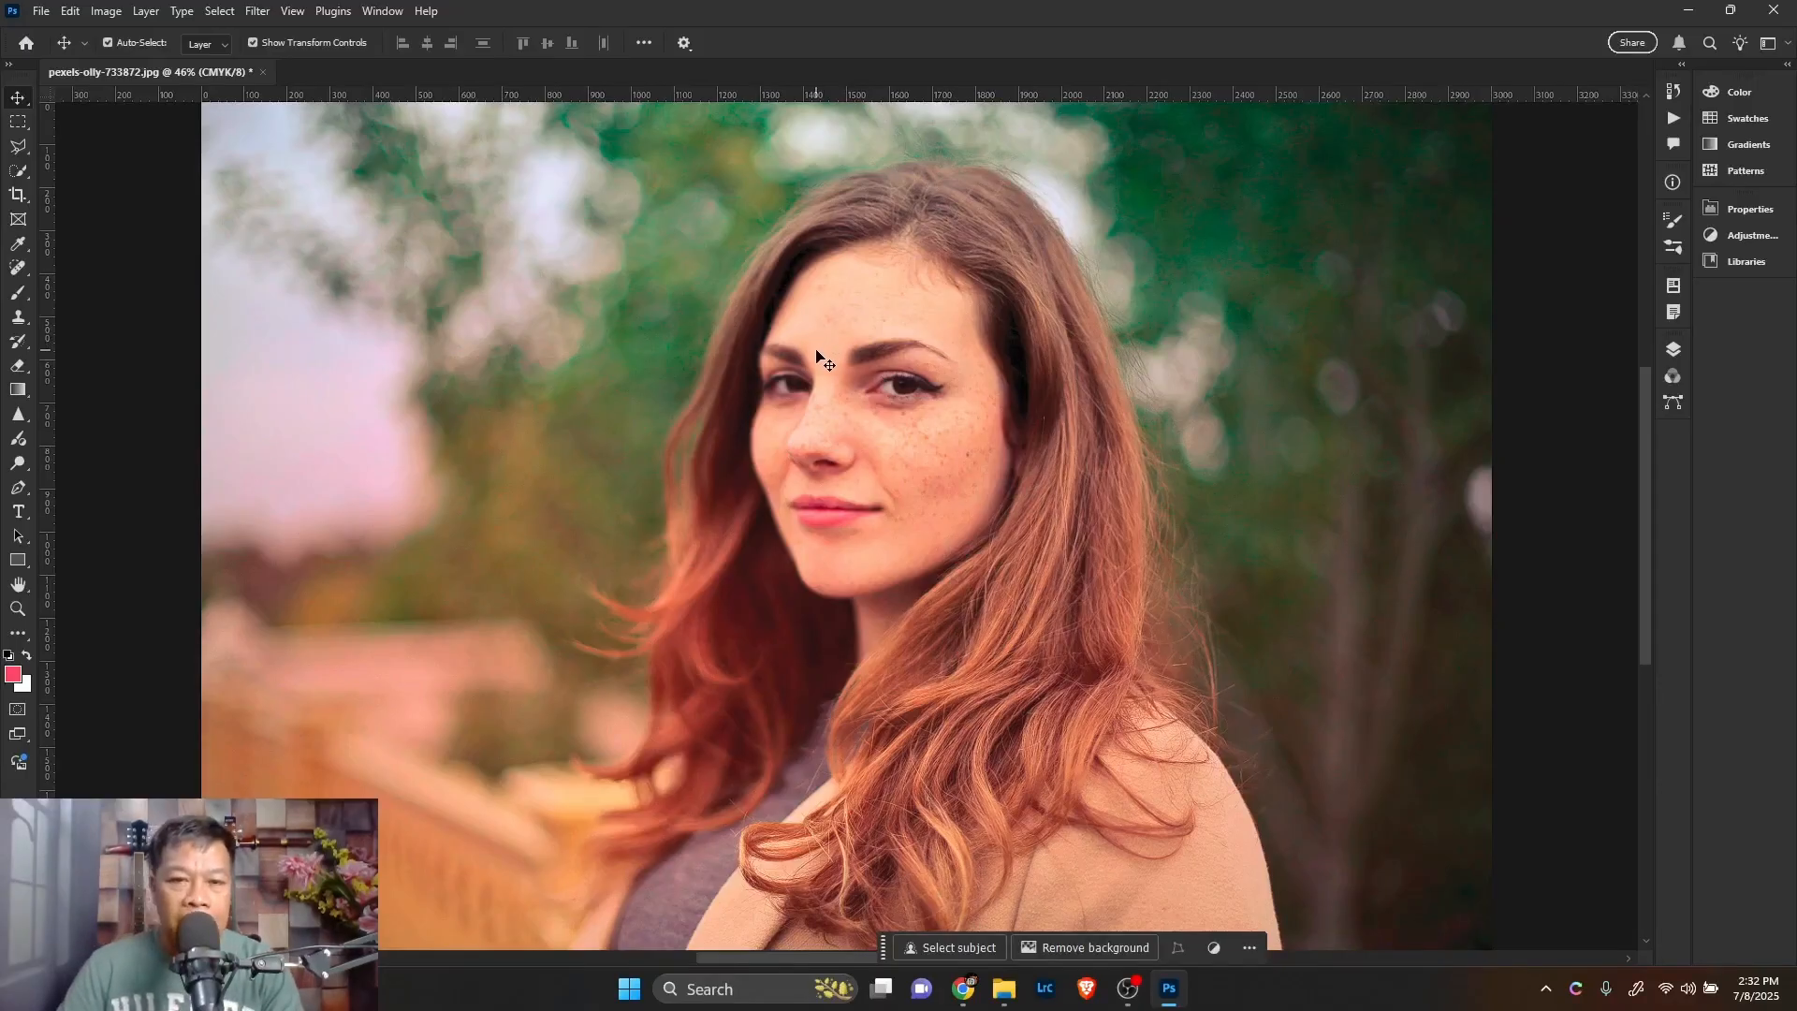
# - Save the converted image as a JPEG with quality 8 (High) and the Baseline ("Standard") format option
pyautogui.press('ctrl')
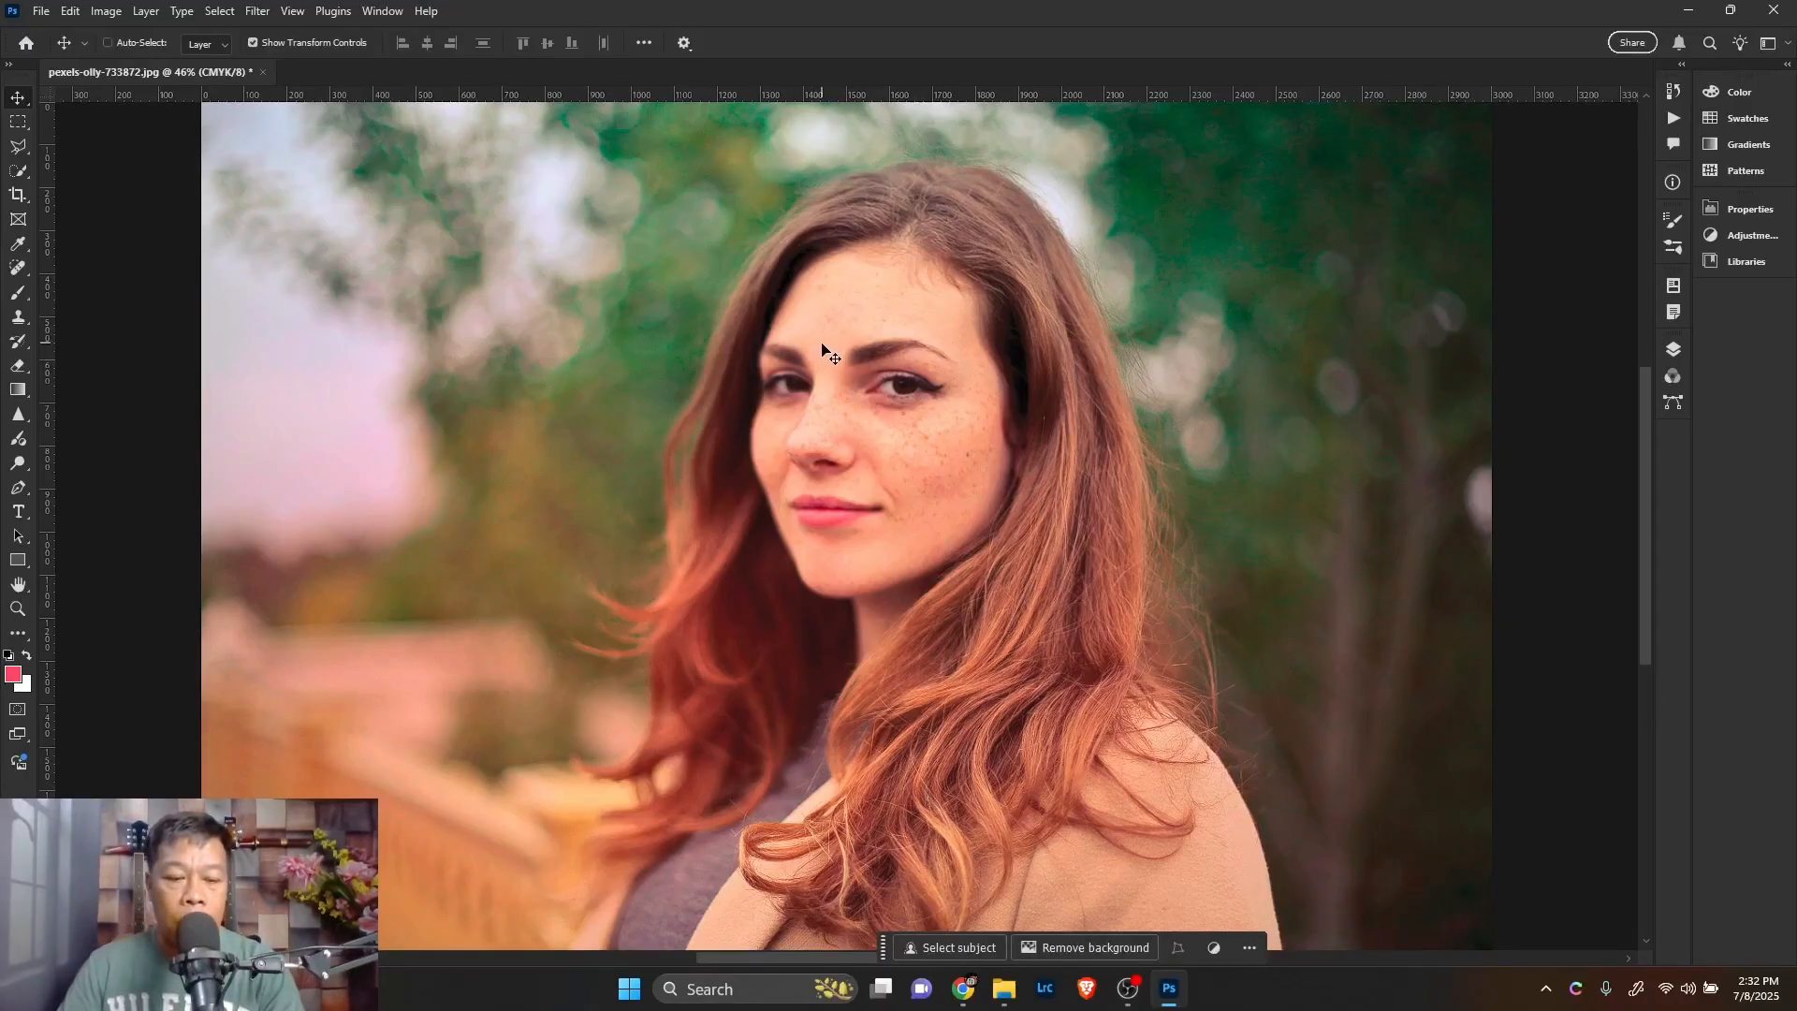
pyautogui.hotkey('ctrl', 's')
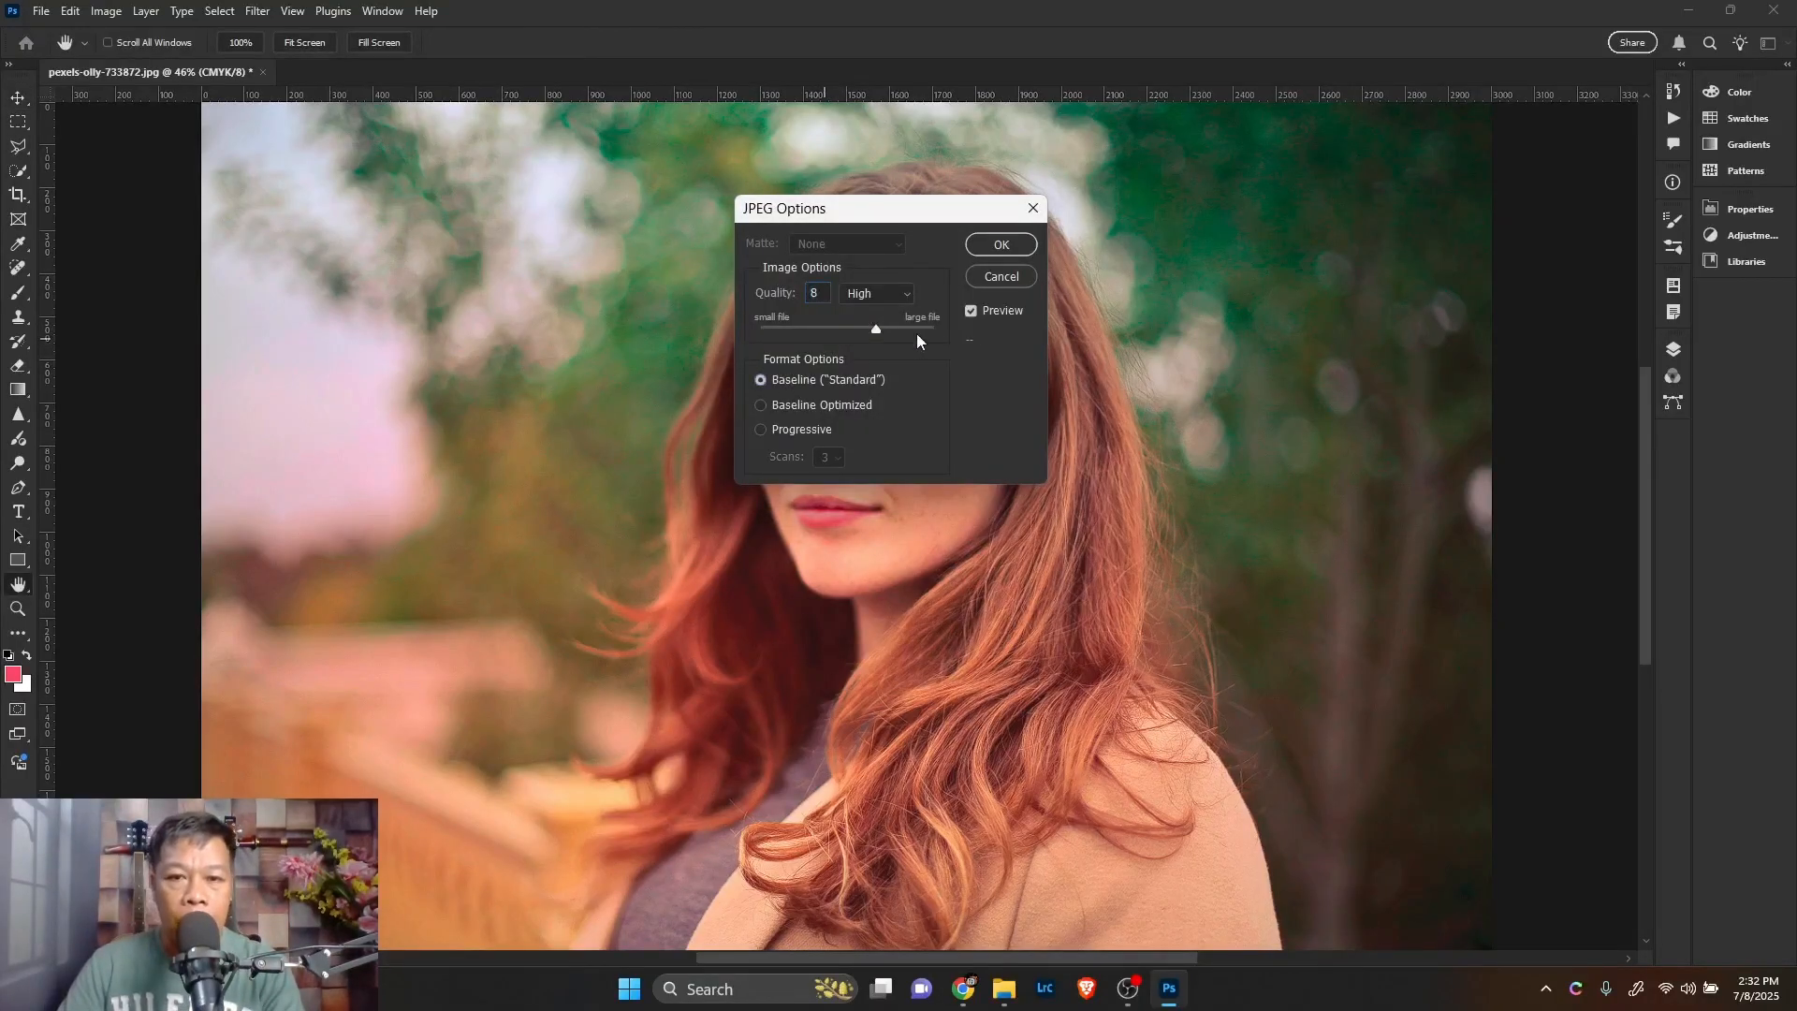
pyautogui.click(1000, 247)
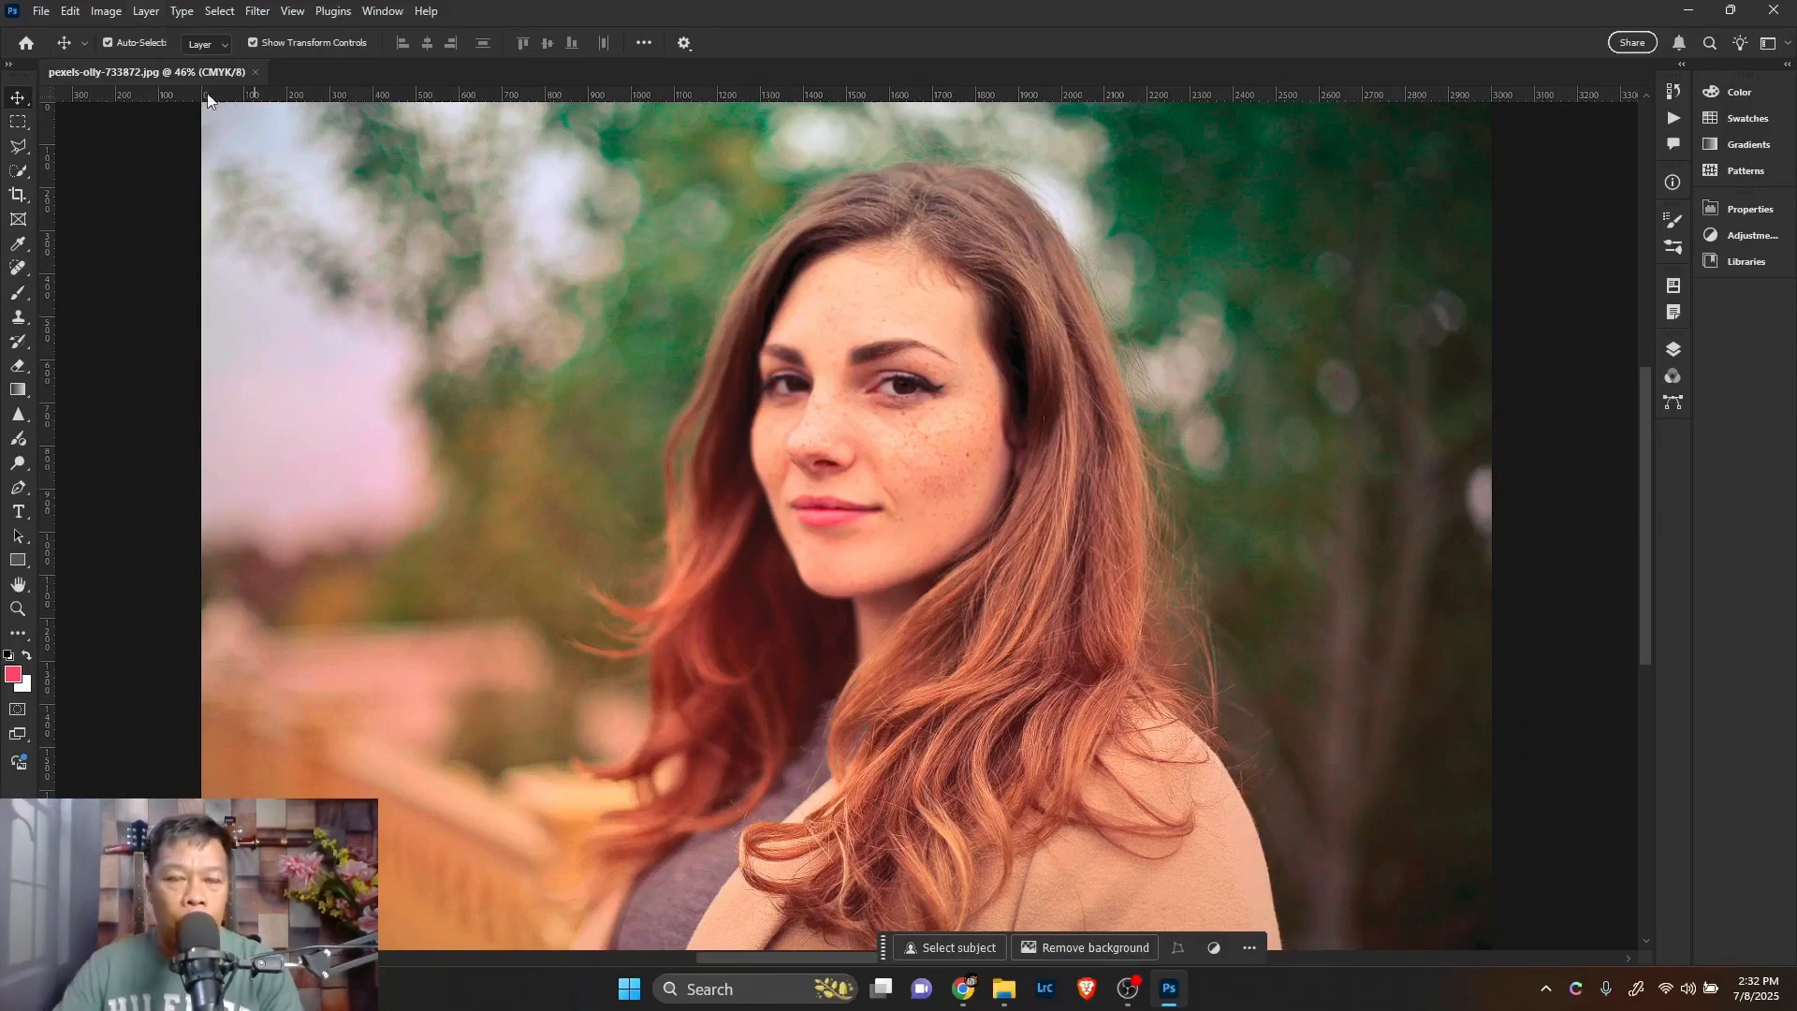
# - Open the Curves adjustment for the CMYK image and move its dialog clear of the portrait
pyautogui.click(107, 12)
pyautogui.moveTo(151, 80)
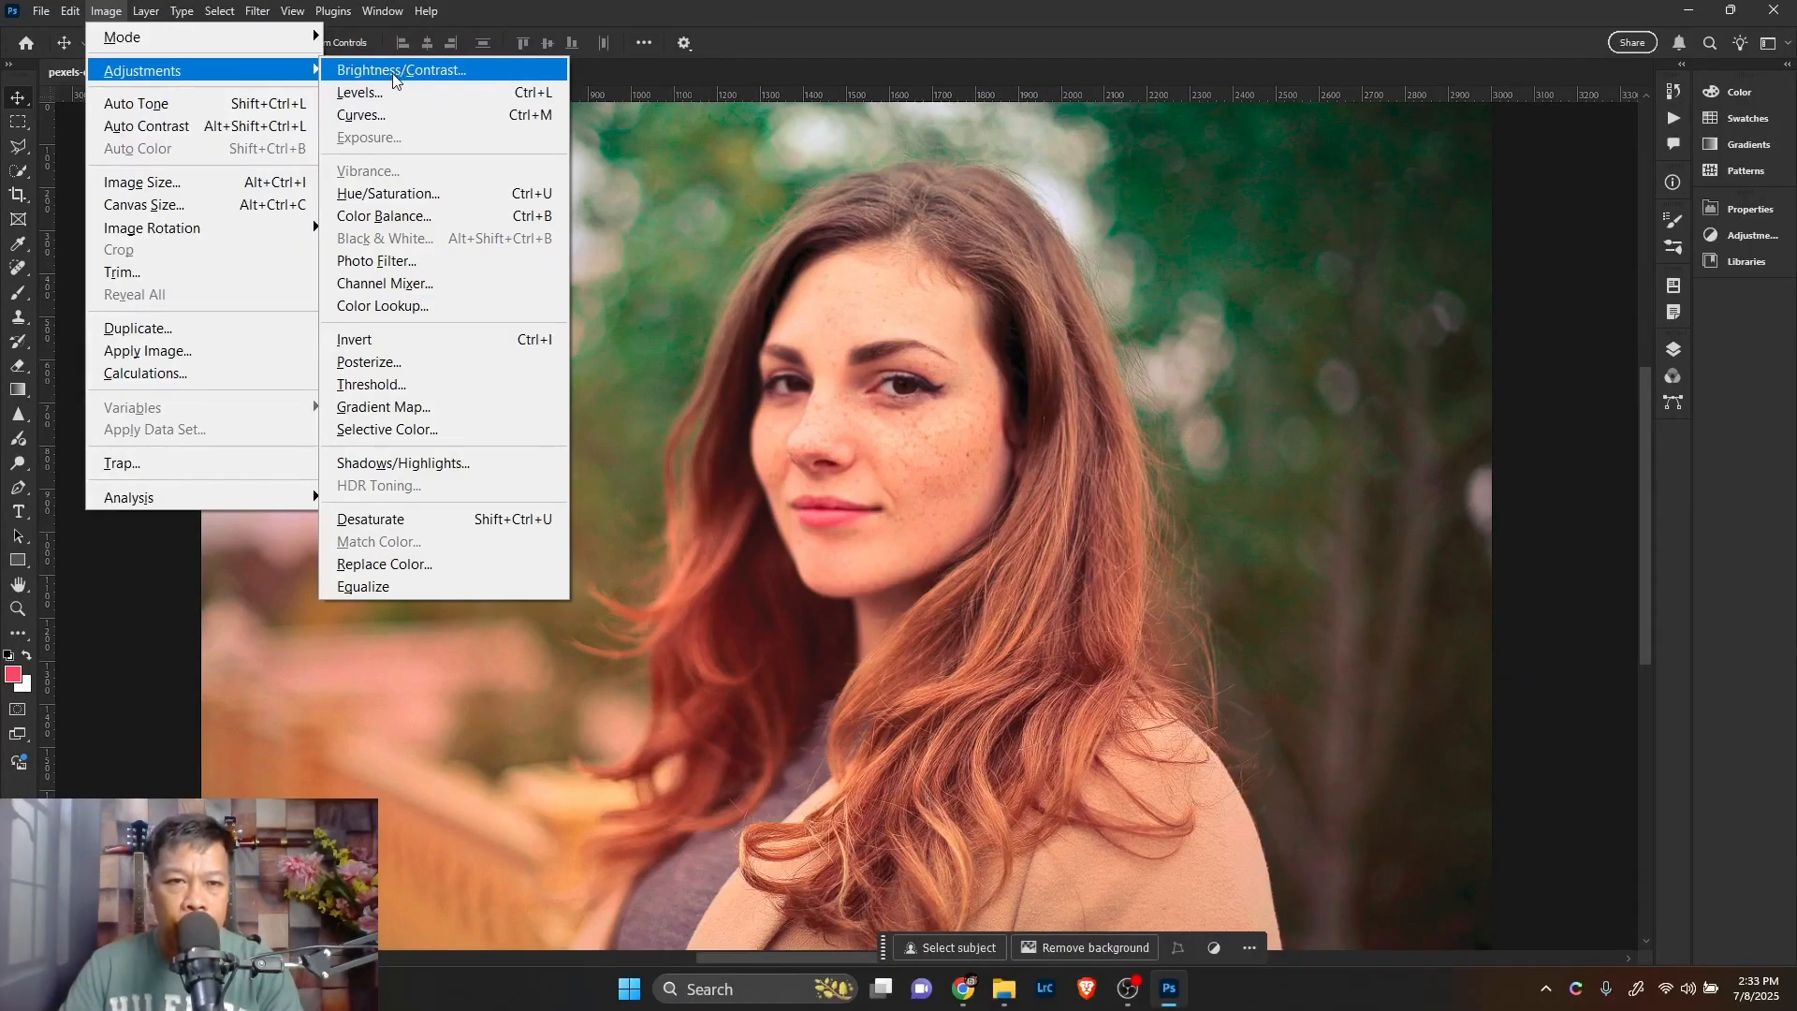
pyautogui.click(353, 117)
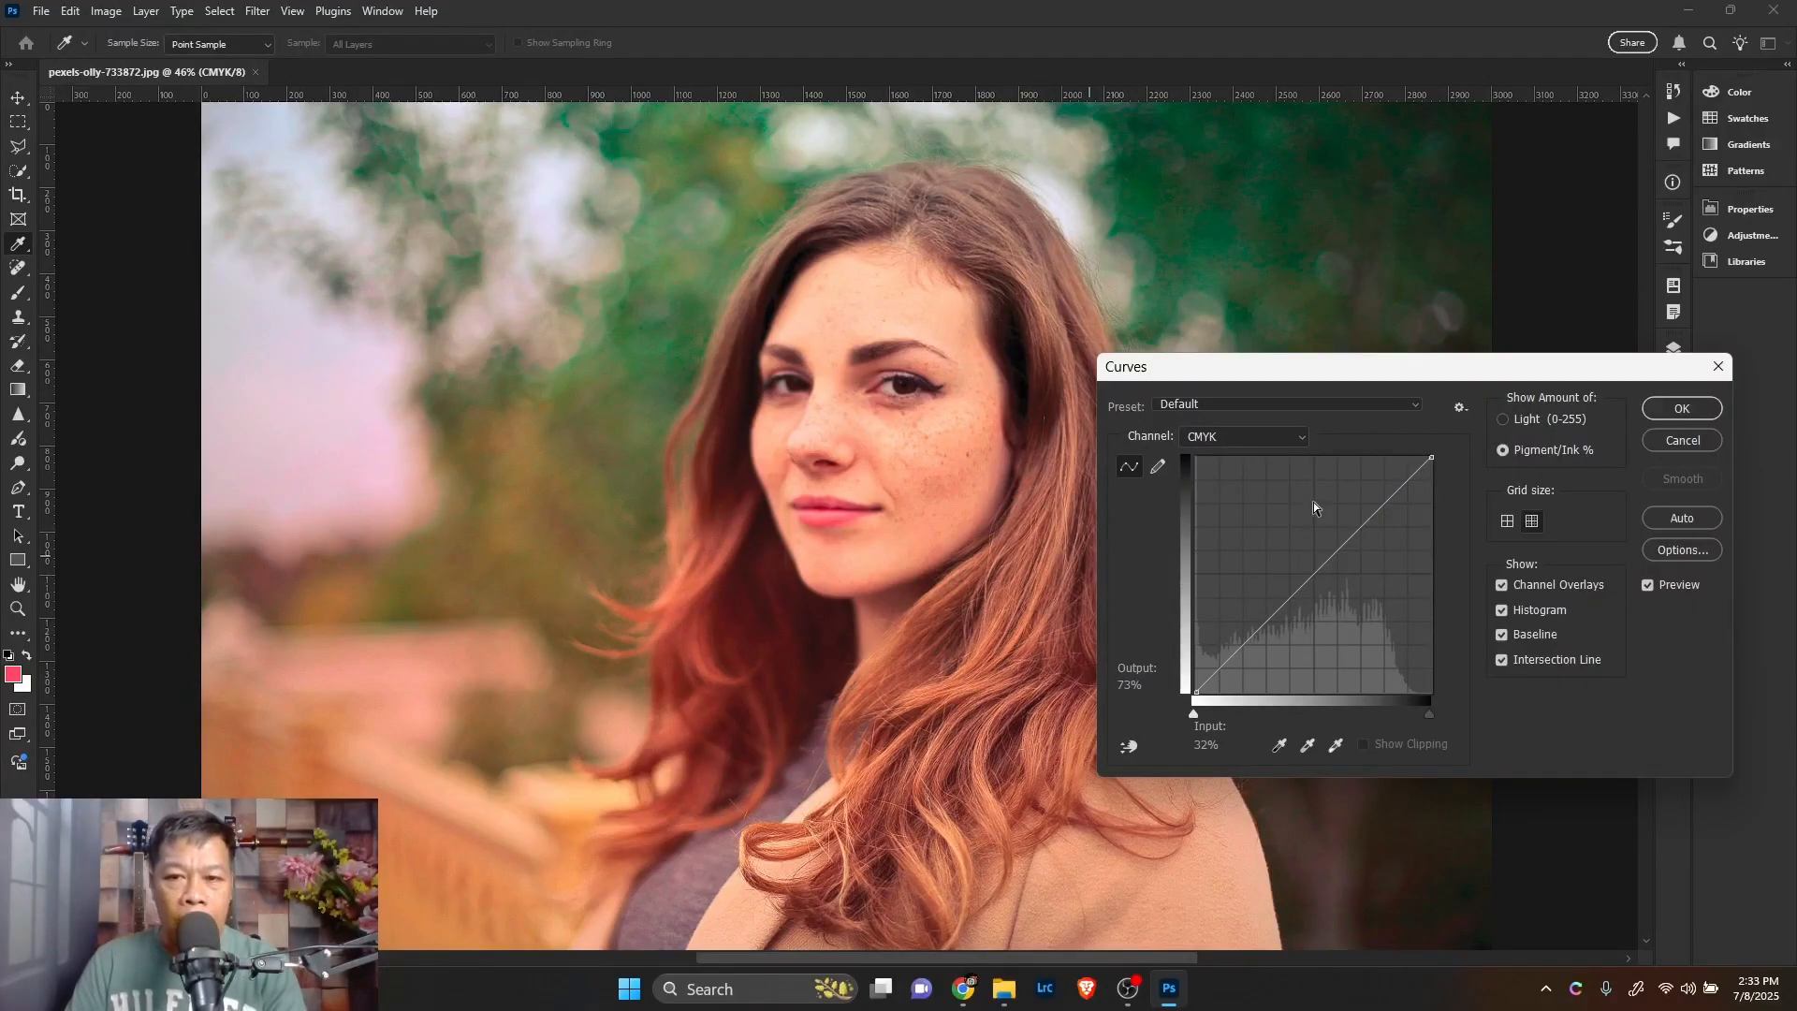
pyautogui.moveTo(1242, 374); pyautogui.dragTo(1329, 253)
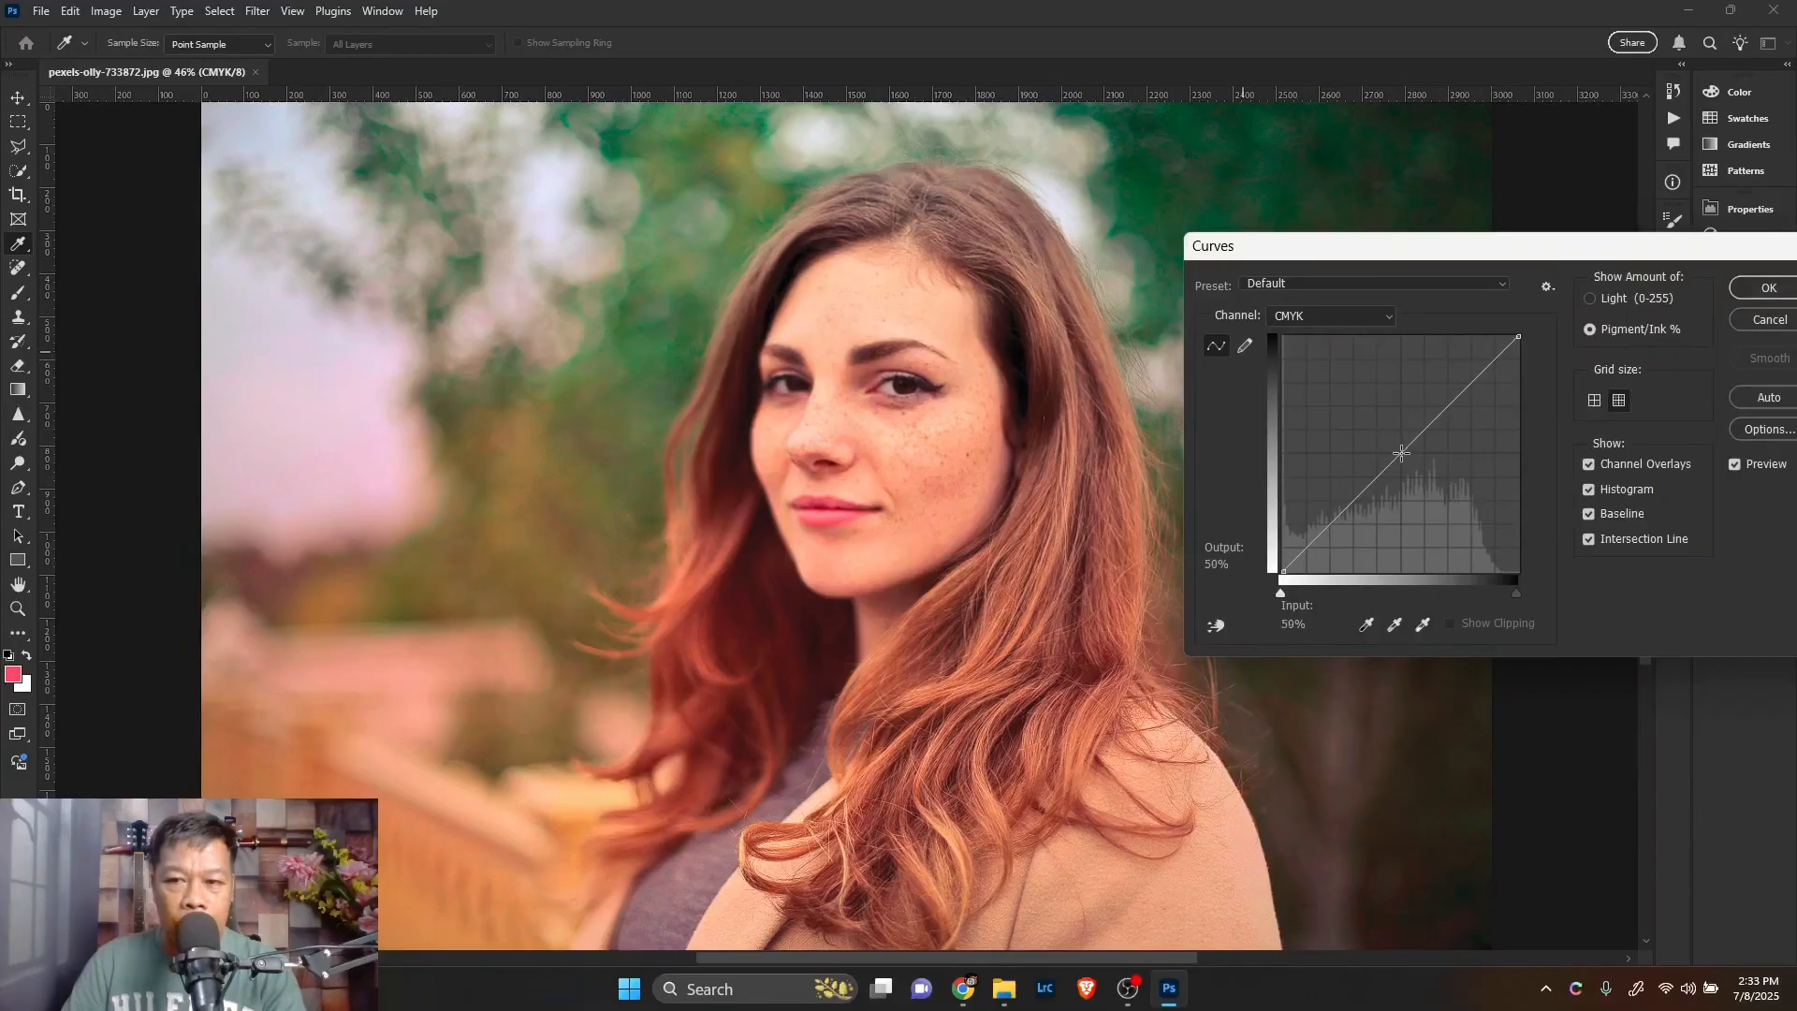
# - Try lightening the image with a midpoint on the composite CMYK curve at input 58, output 40, and remove that point
pyautogui.moveTo(1388, 441)
pyautogui.mouseDown()
pyautogui.moveTo(1362, 417)
pyautogui.moveTo(1425, 508)
pyautogui.moveTo(1401, 456)
pyautogui.mouseUp()
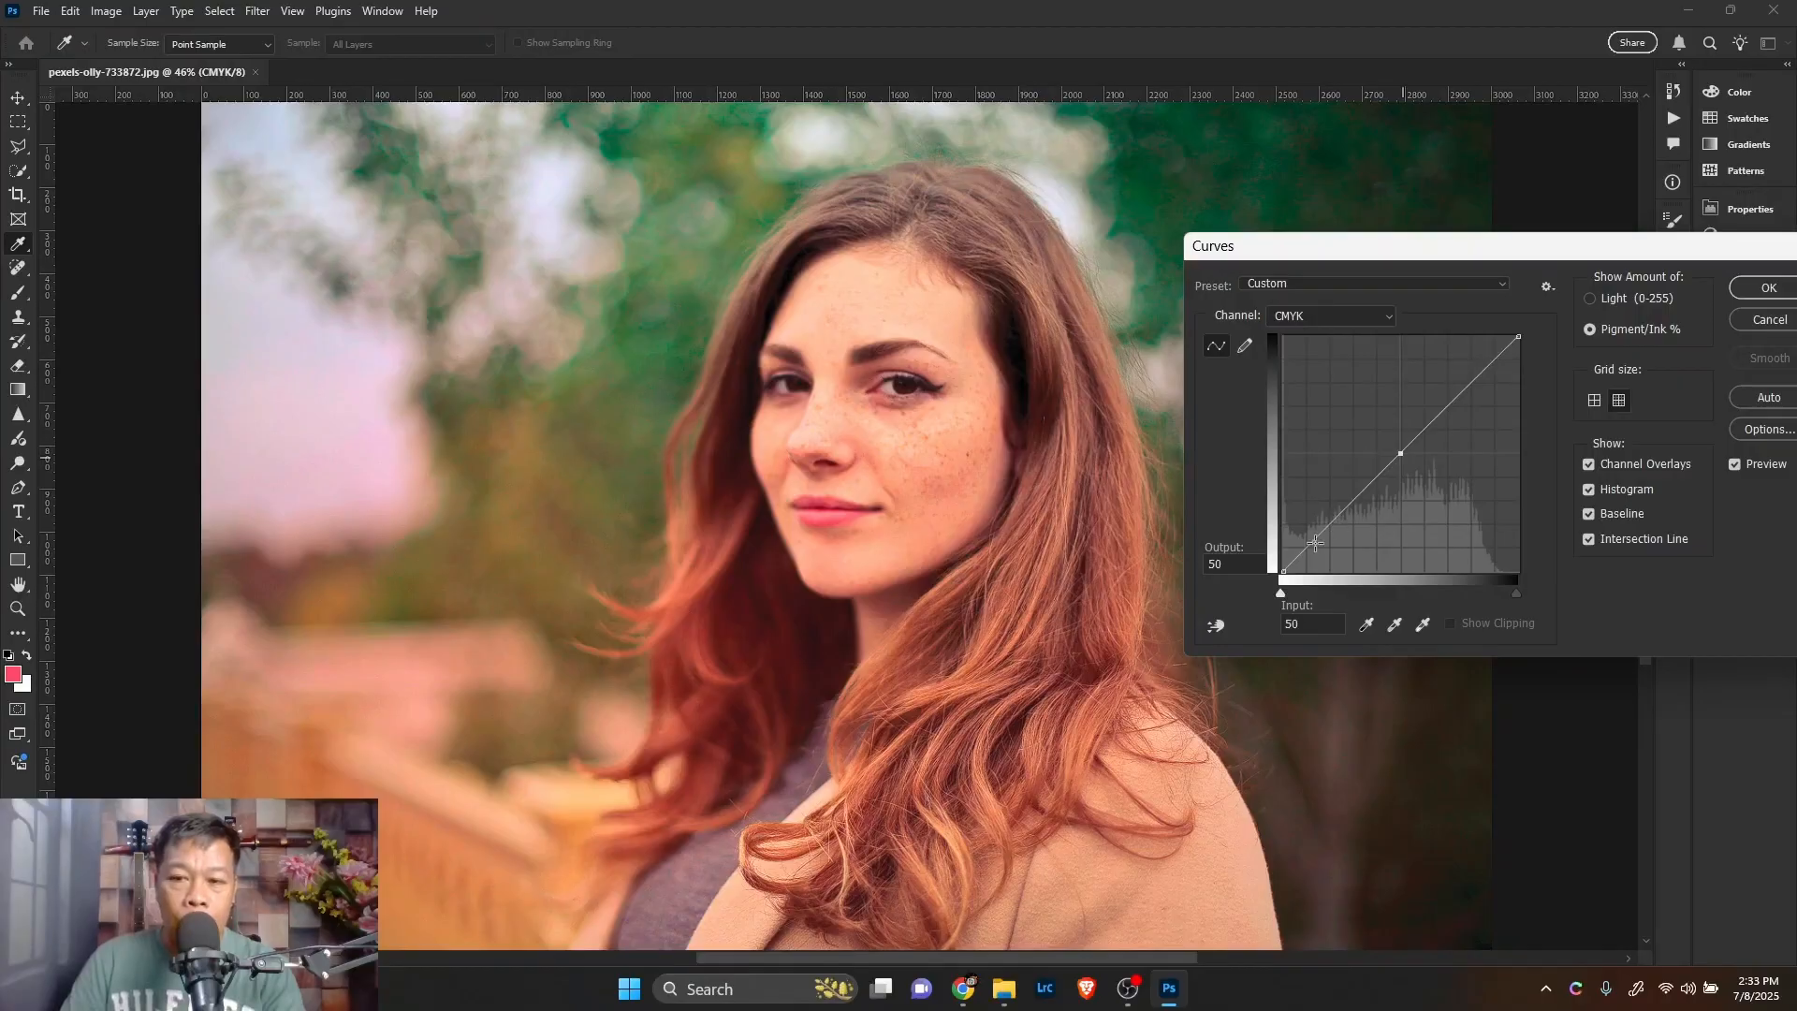
pyautogui.moveTo(1284, 567)
pyautogui.mouseDown()
pyautogui.moveTo(1340, 578)
pyautogui.moveTo(1261, 561)
pyautogui.mouseUp()
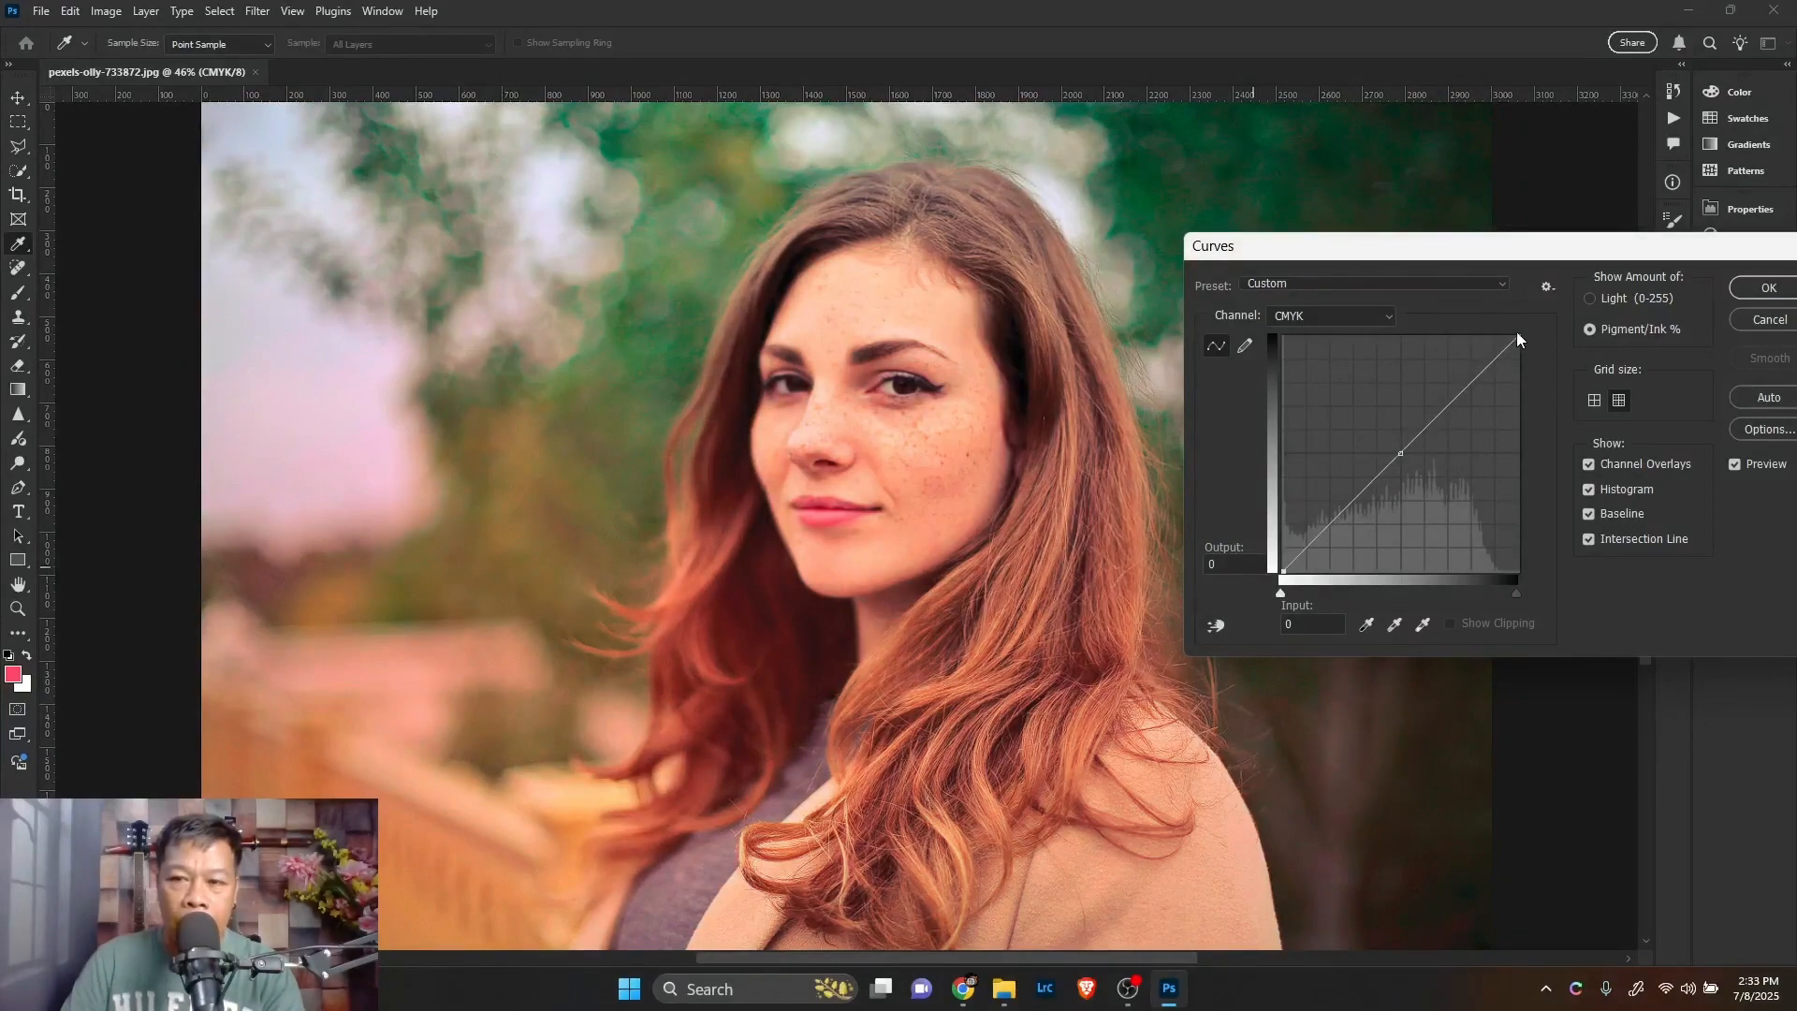
pyautogui.moveTo(1522, 343)
pyautogui.mouseDown()
pyautogui.moveTo(1526, 446)
pyautogui.moveTo(1517, 337)
pyautogui.mouseUp()
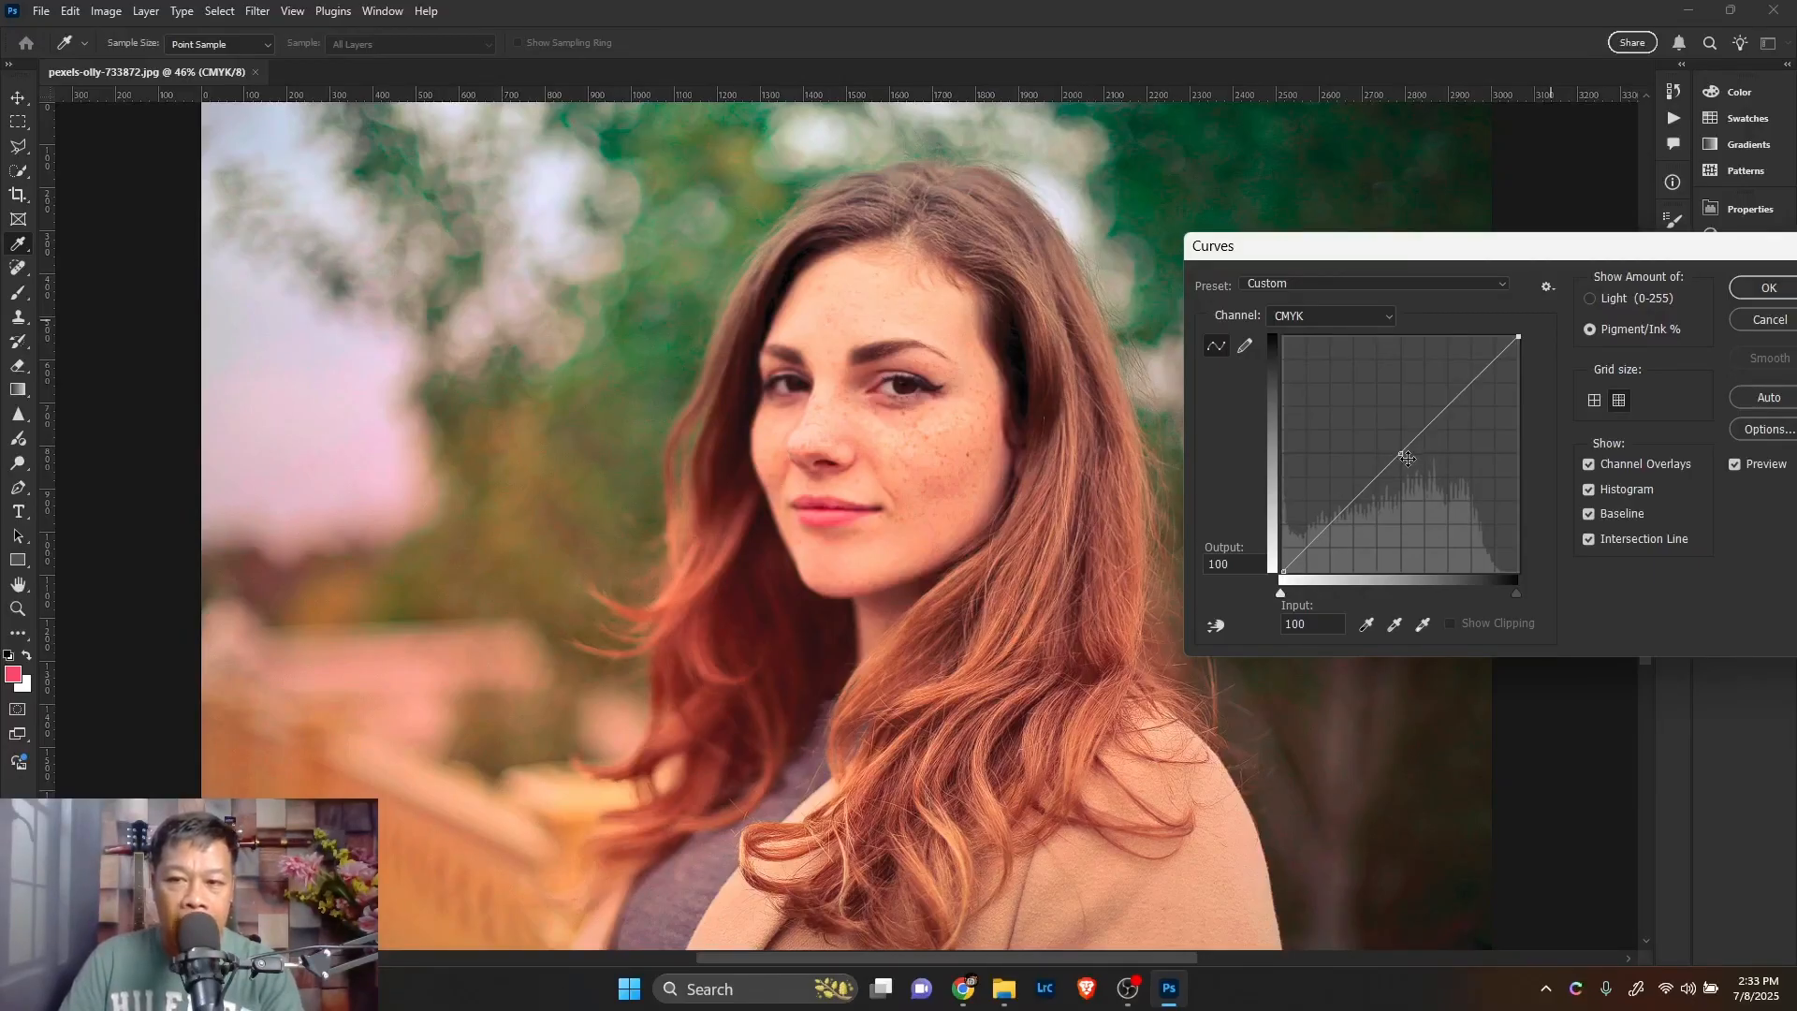
pyautogui.moveTo(1407, 457); pyautogui.dragTo(1420, 479)
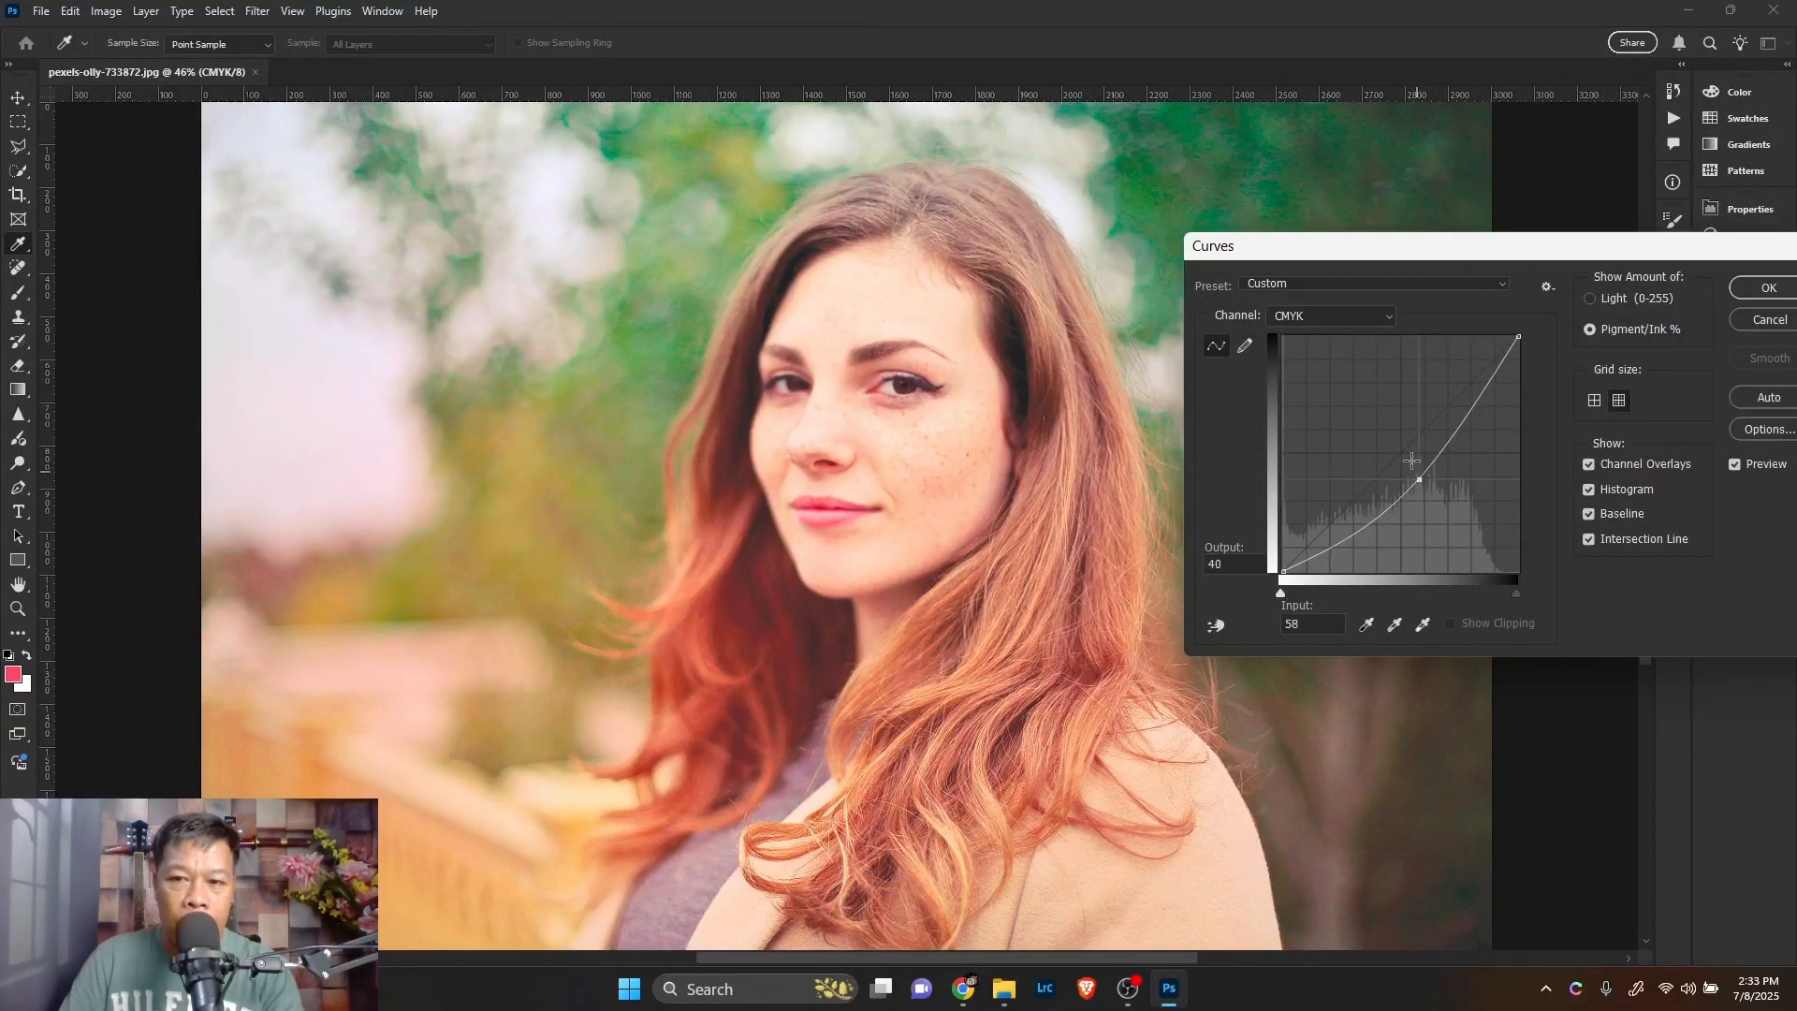
pyautogui.moveTo(1419, 477); pyautogui.dragTo(1093, 440)
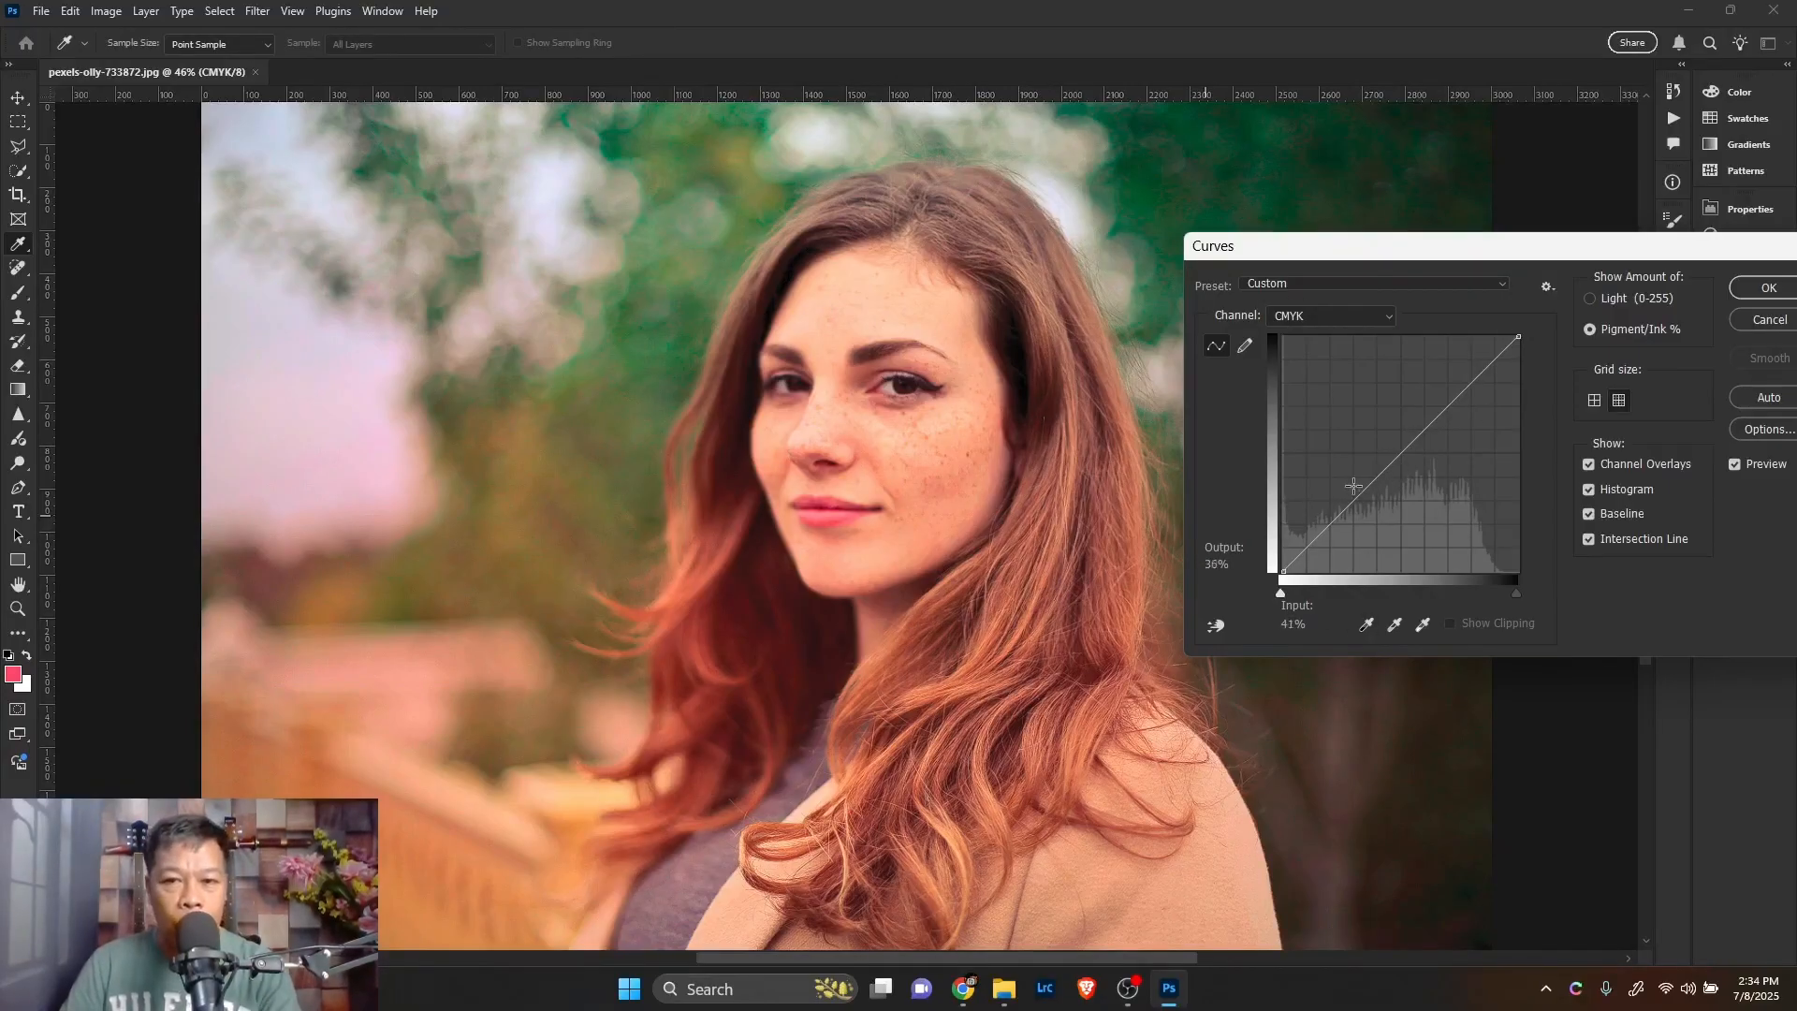
# - Add a midpoint to the Yellow channel curve at input 49, output 50
pyautogui.click(1309, 316)
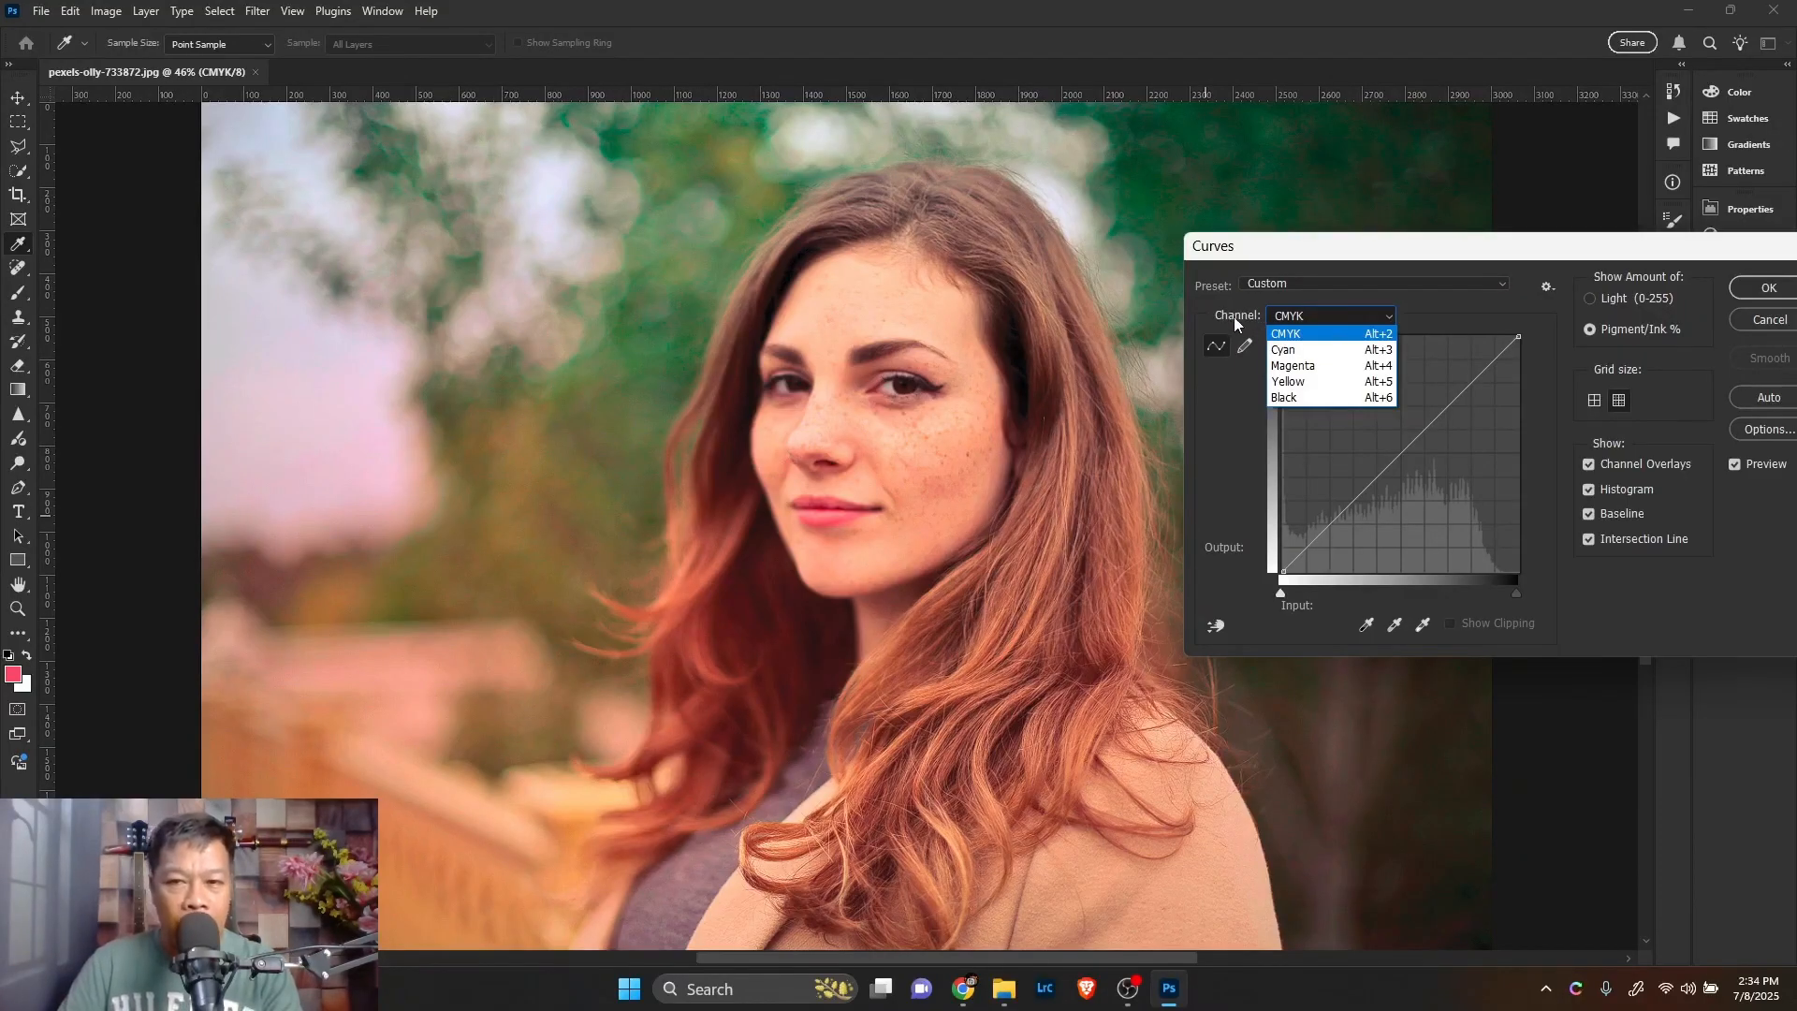
pyautogui.click(1292, 384)
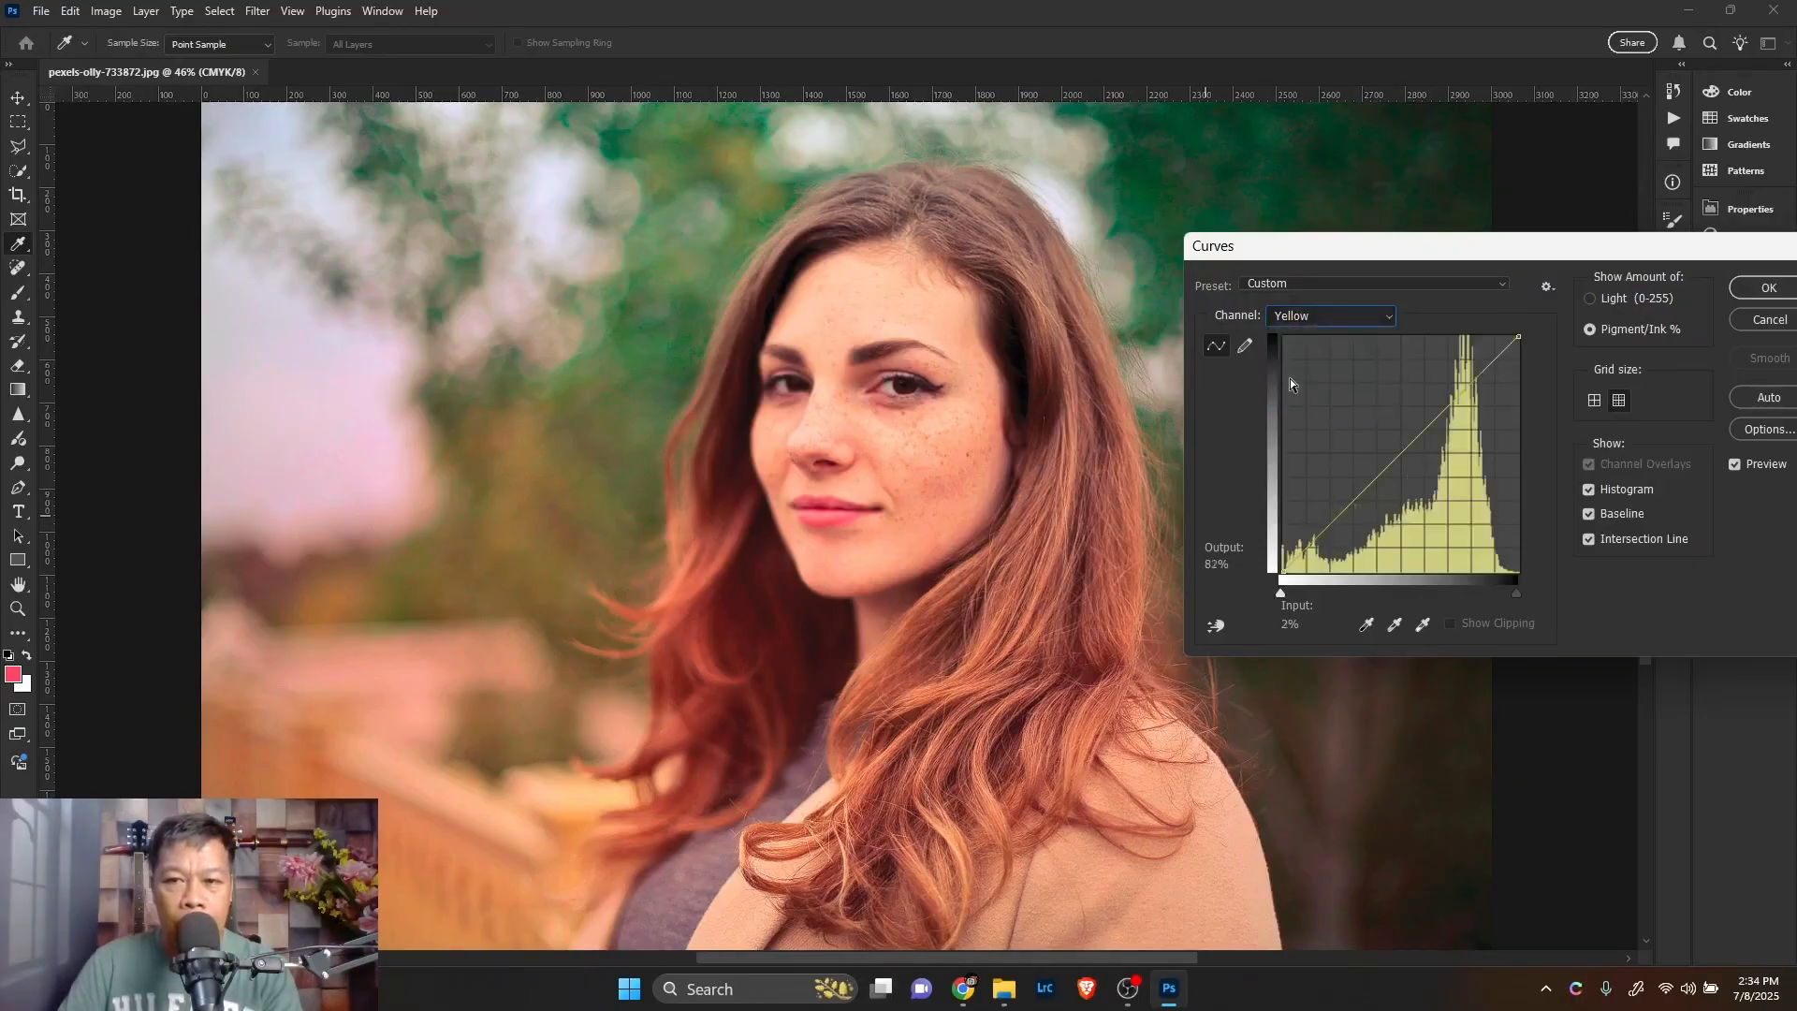
pyautogui.click(1406, 457)
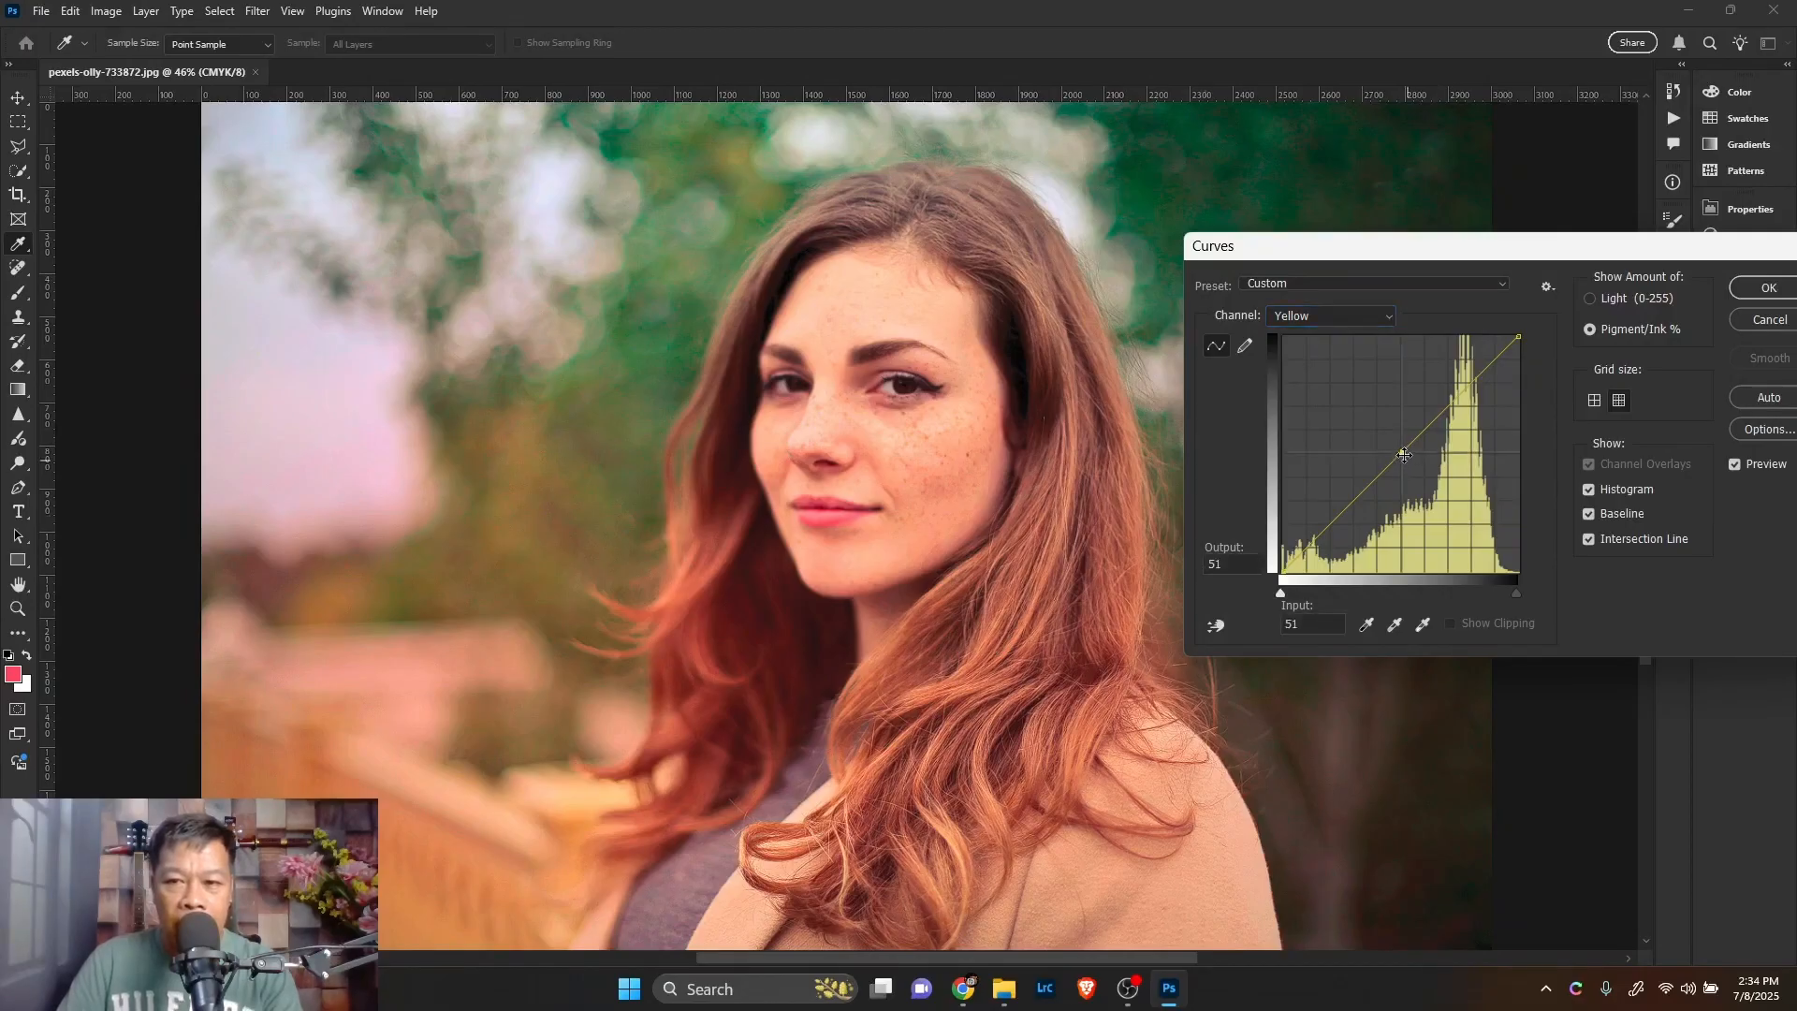
pyautogui.moveTo(1406, 464)
pyautogui.mouseDown()
pyautogui.moveTo(1445, 499)
pyautogui.moveTo(1374, 400)
pyautogui.moveTo(1399, 454)
pyautogui.mouseUp()
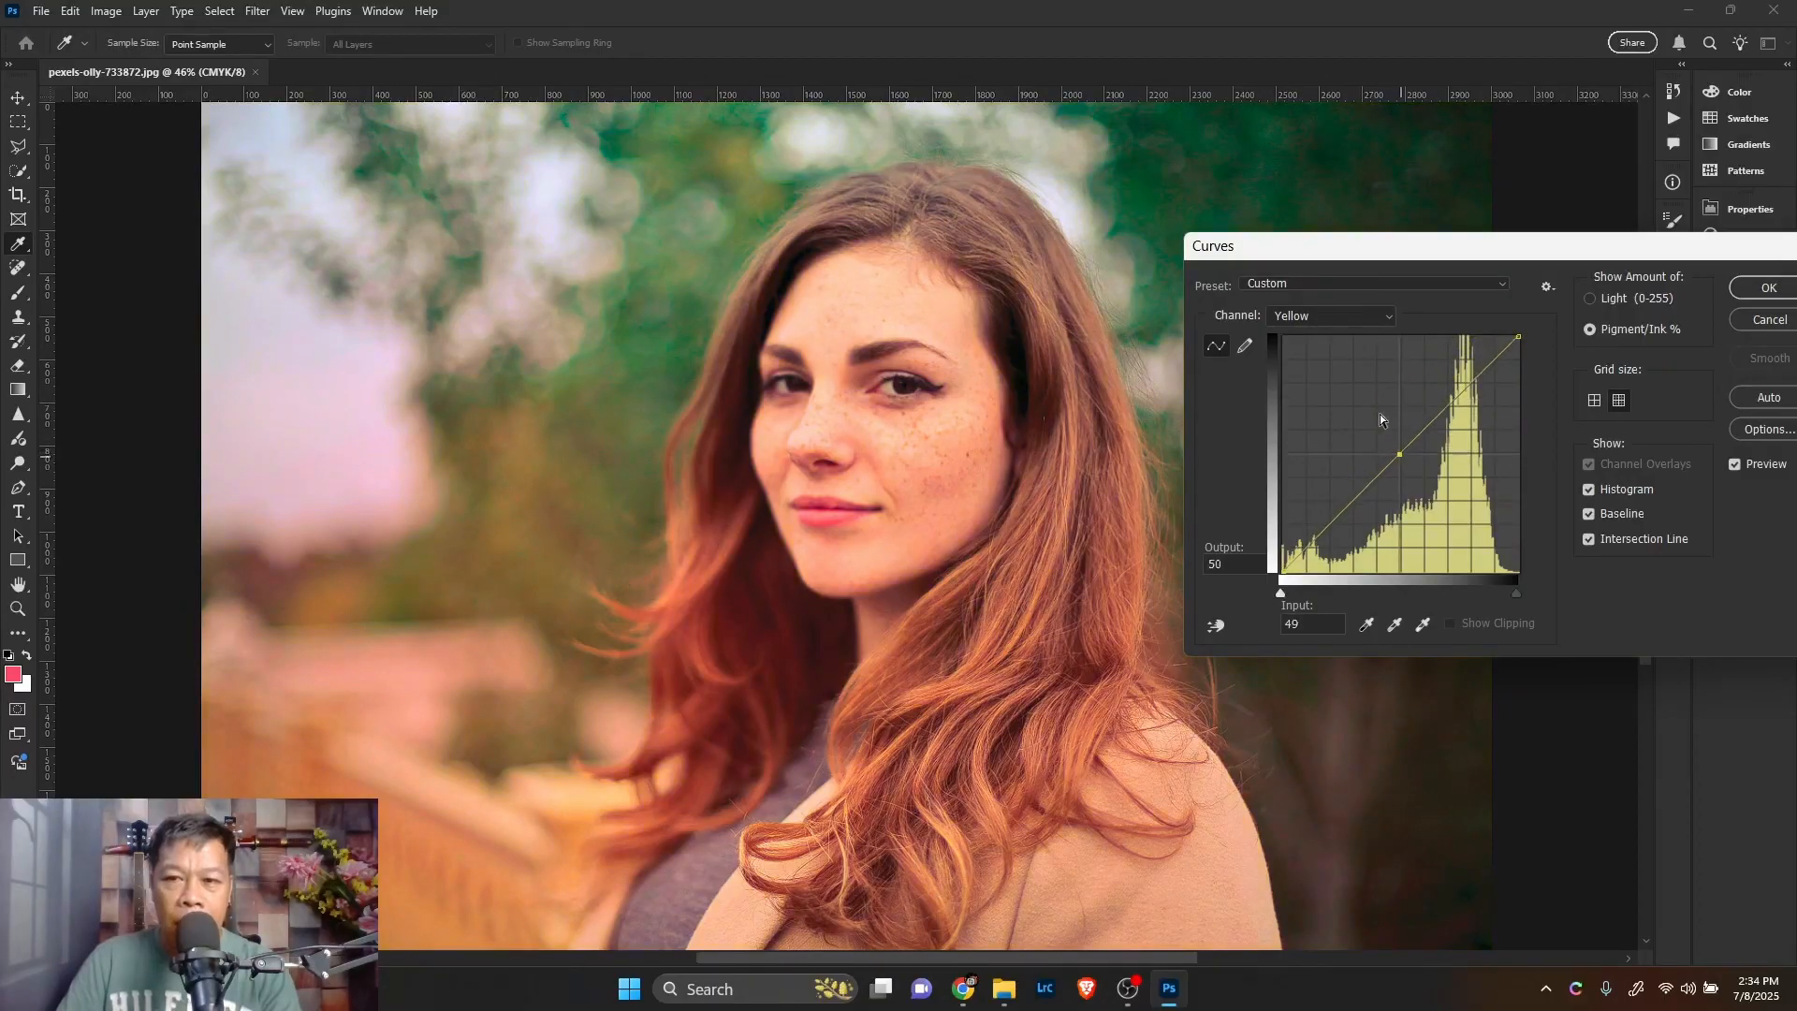
# - Raise the middle of the Cyan channel curve with a point at input 41, output 55
pyautogui.click(1318, 317)
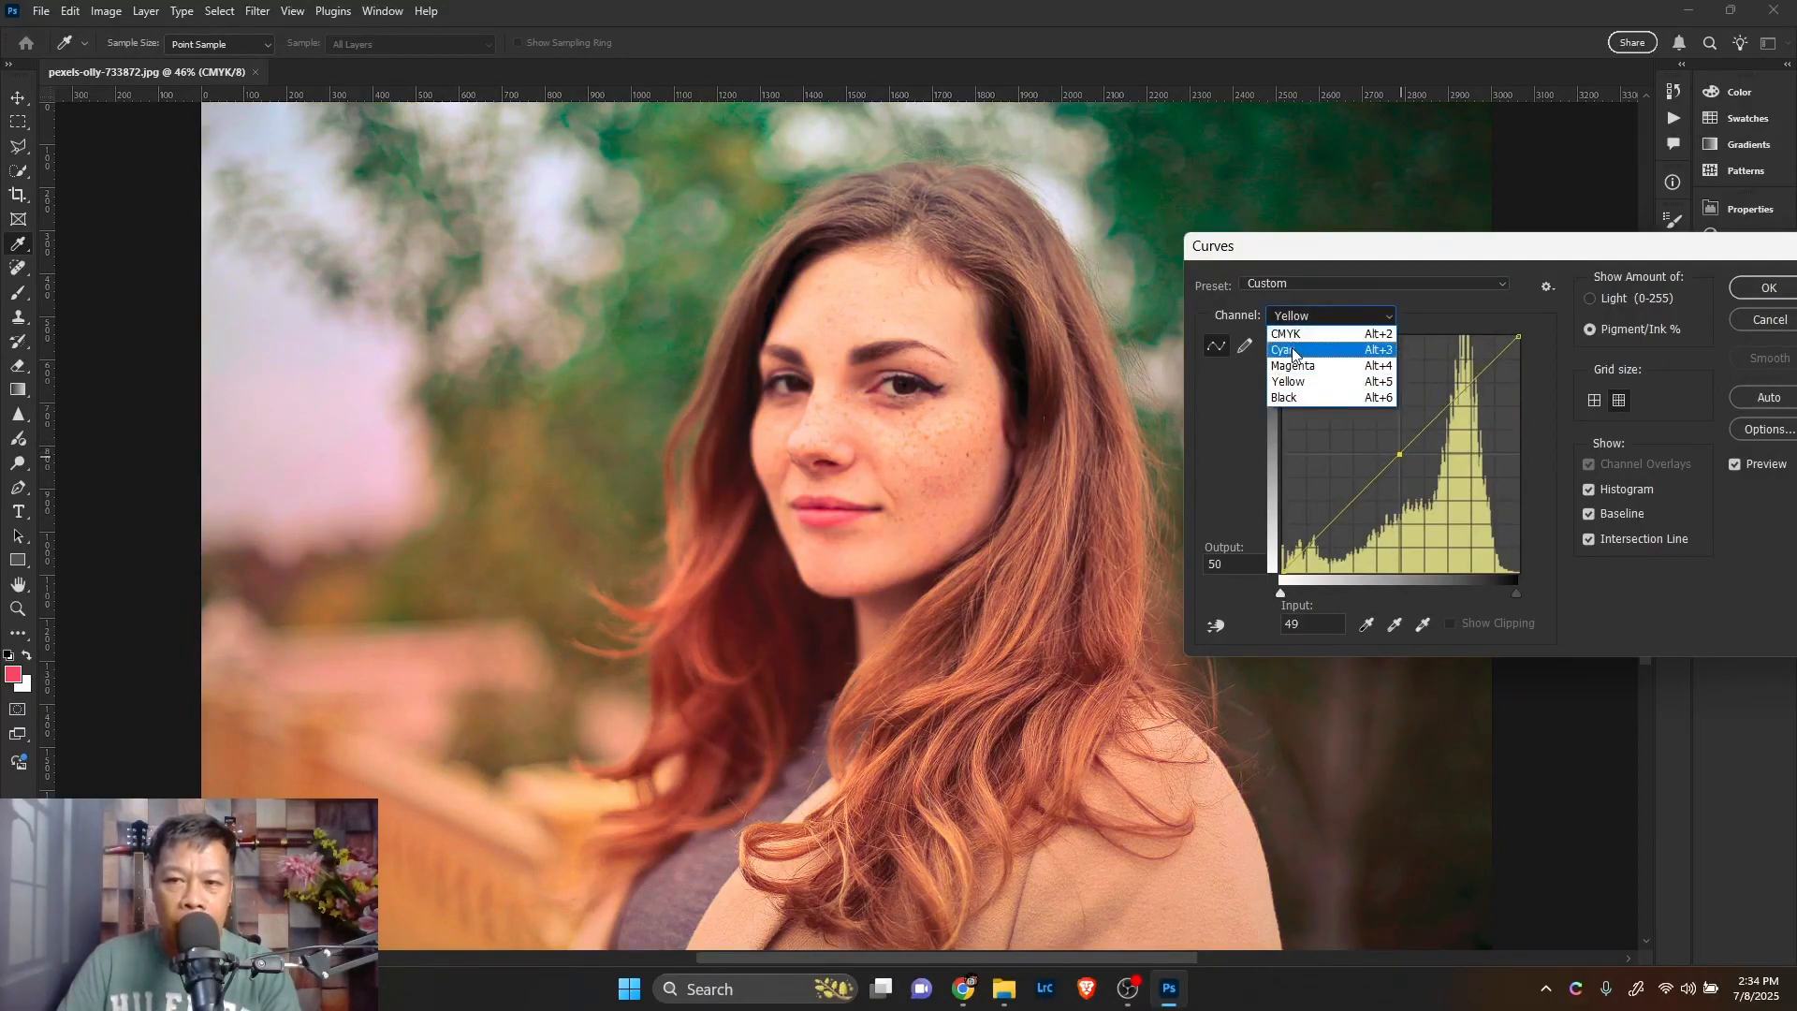
pyautogui.click(1292, 352)
pyautogui.moveTo(1392, 456)
pyautogui.mouseDown()
pyautogui.moveTo(1374, 432)
pyautogui.moveTo(1413, 488)
pyautogui.moveTo(1381, 441)
pyautogui.mouseUp()
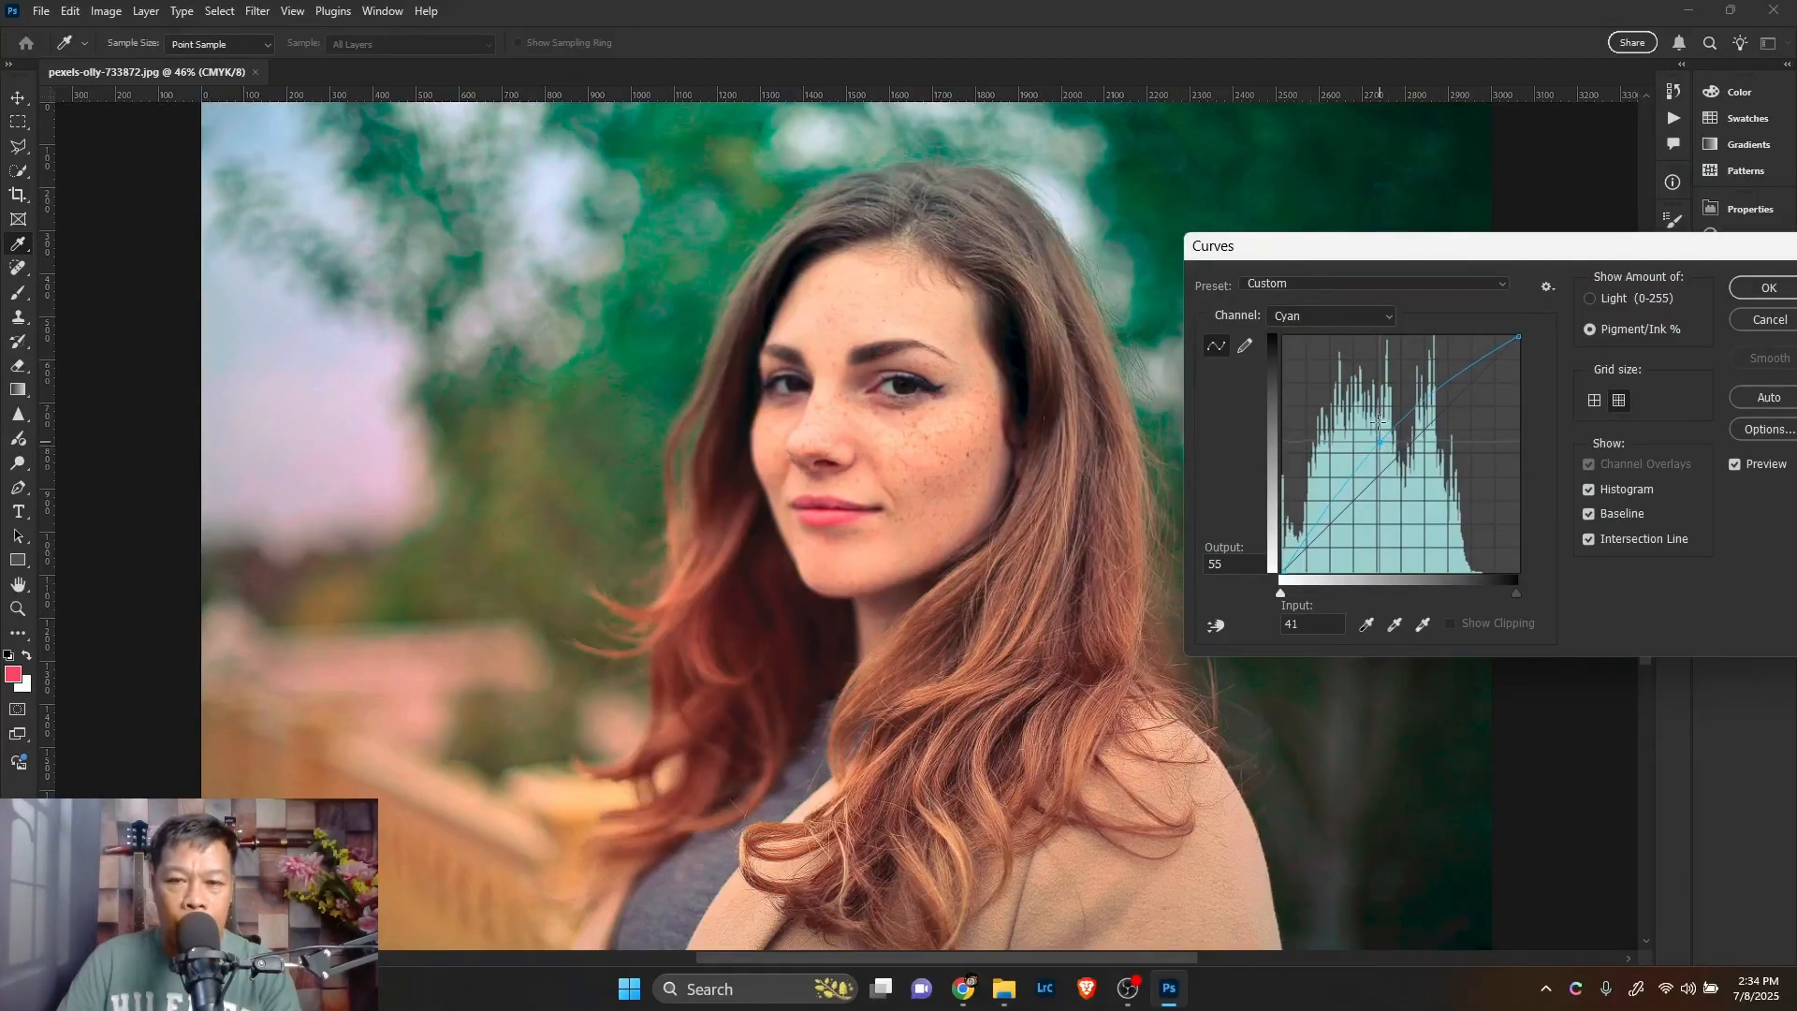
# - Recheck the Yellow curve, try the Cyan point at input 47, output 50, and bring it back to input 42, output 55
pyautogui.click(1319, 320)
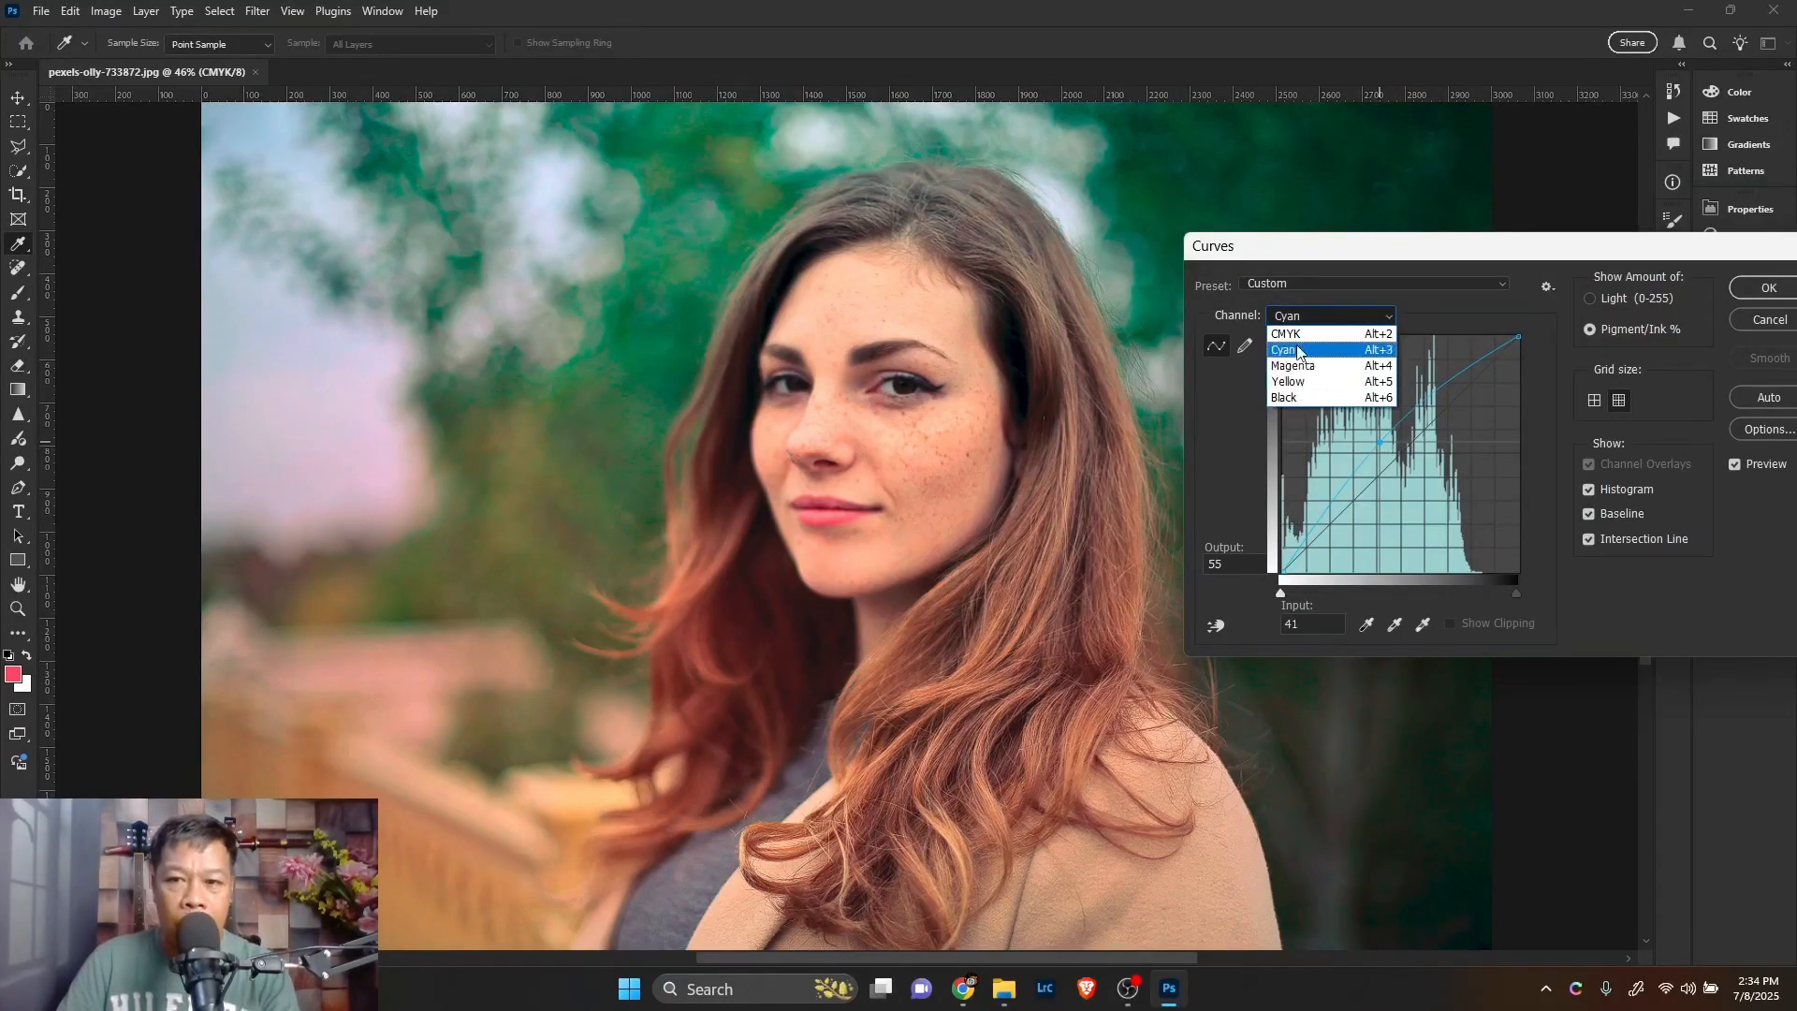
pyautogui.click(1293, 382)
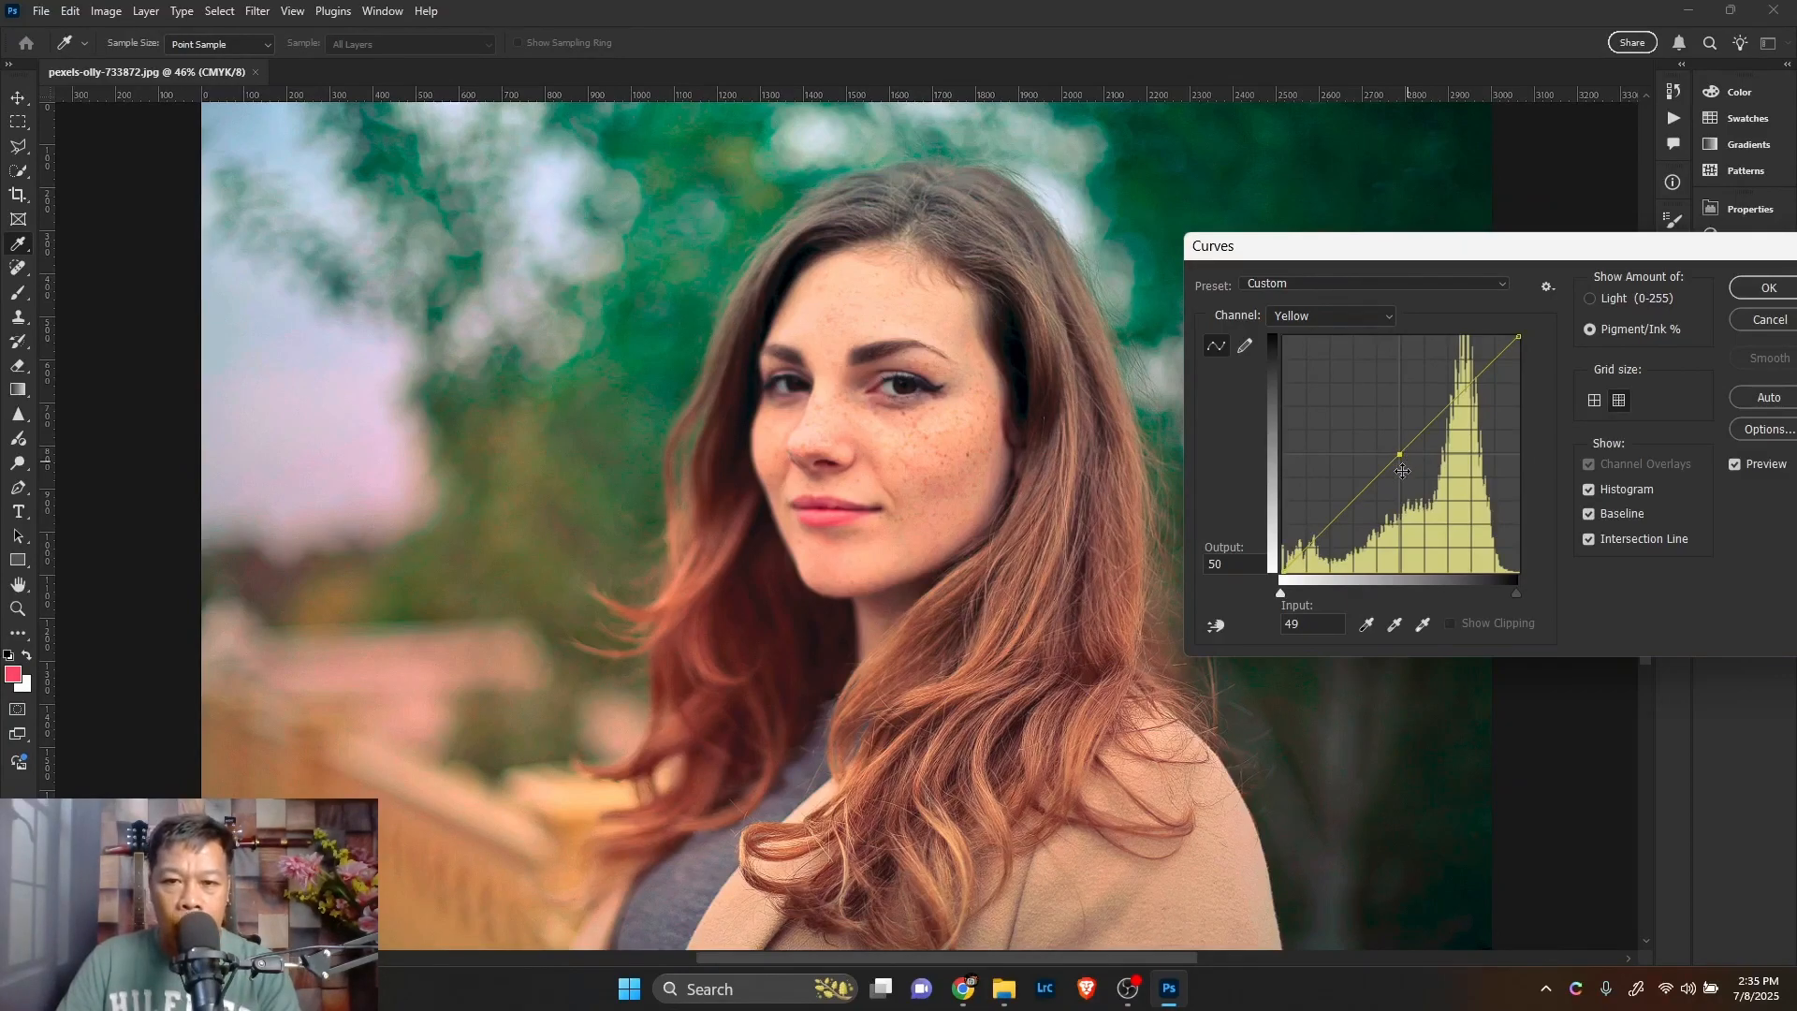
pyautogui.click(1332, 316)
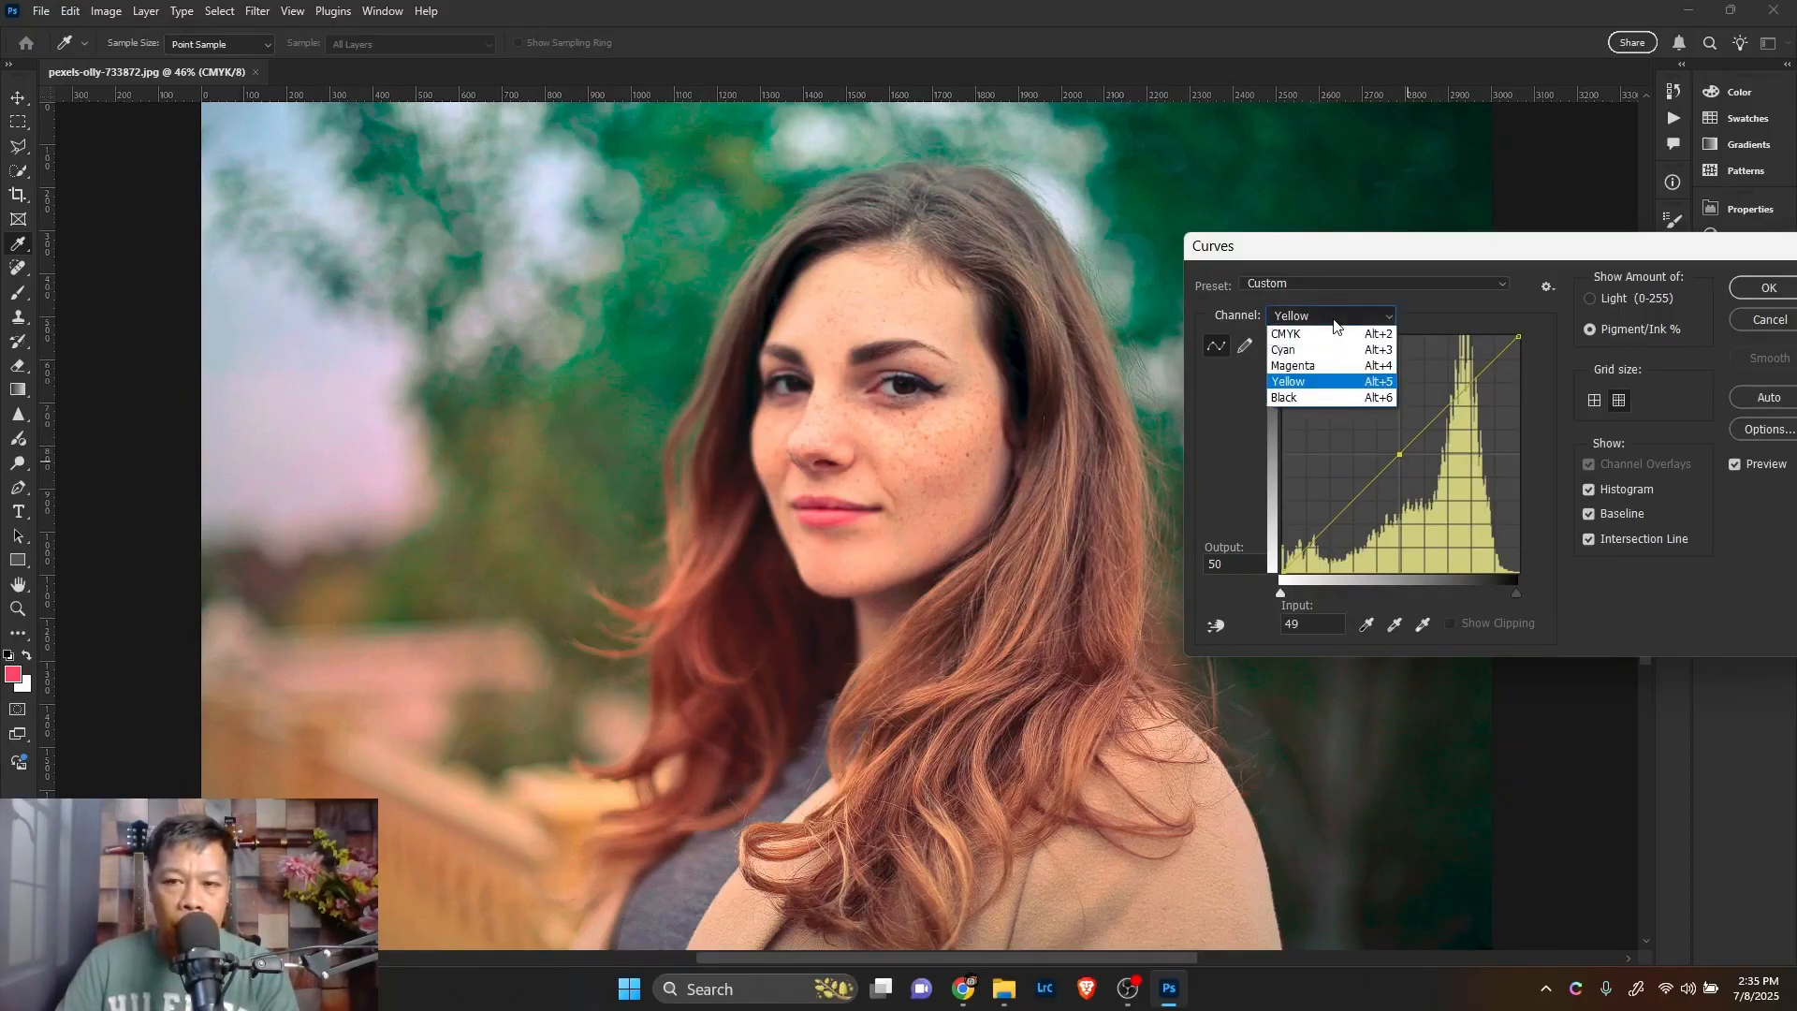
pyautogui.click(1316, 344)
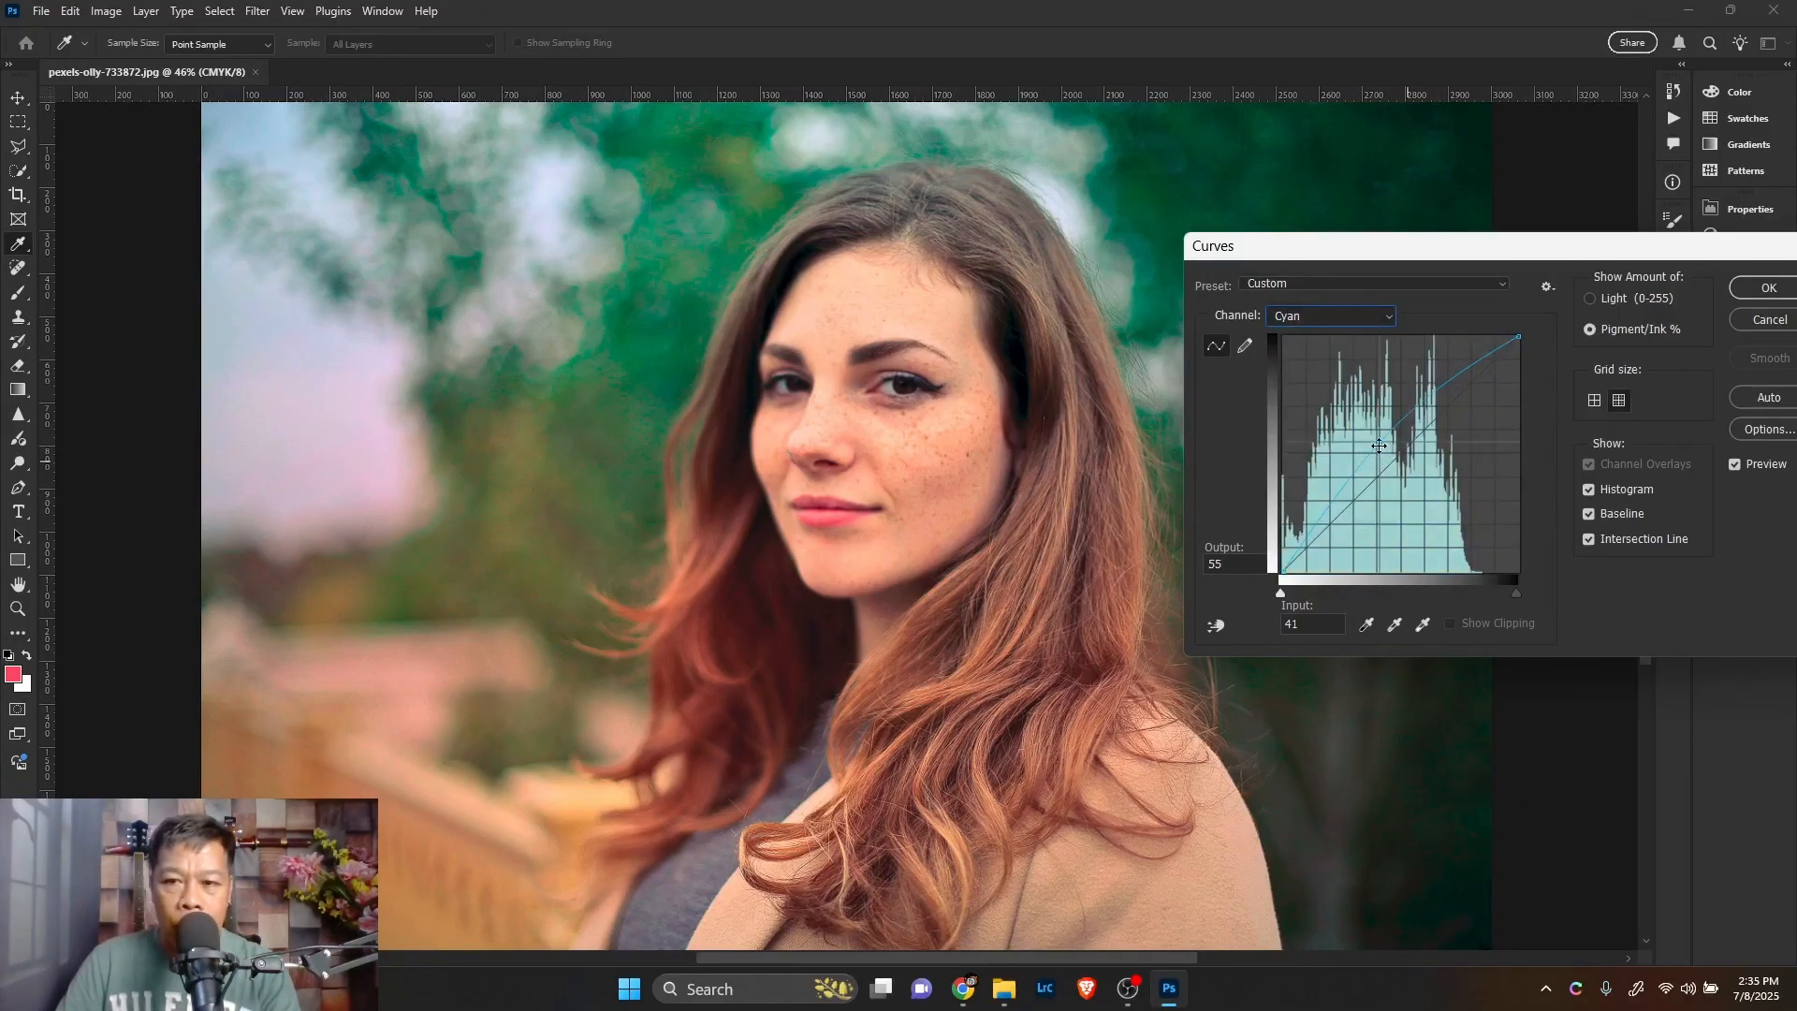
pyautogui.moveTo(1380, 441); pyautogui.dragTo(1389, 454)
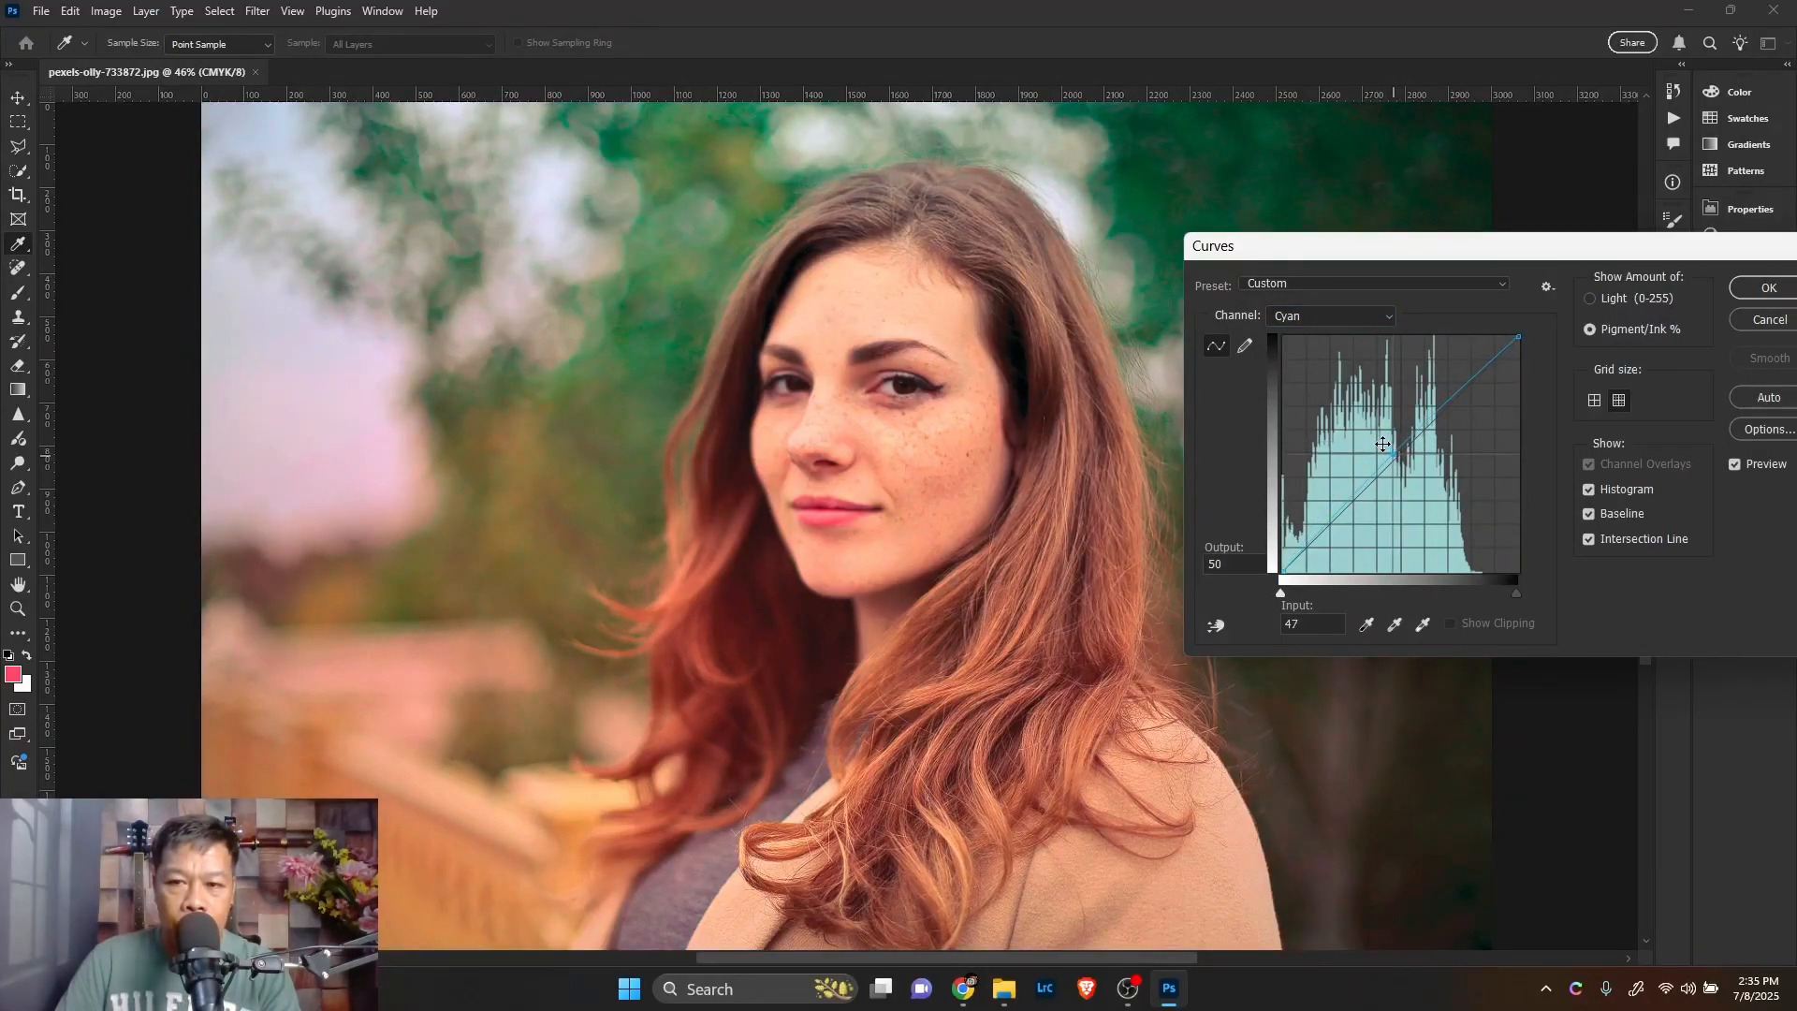
pyautogui.hotkey('ctrl', 'z')
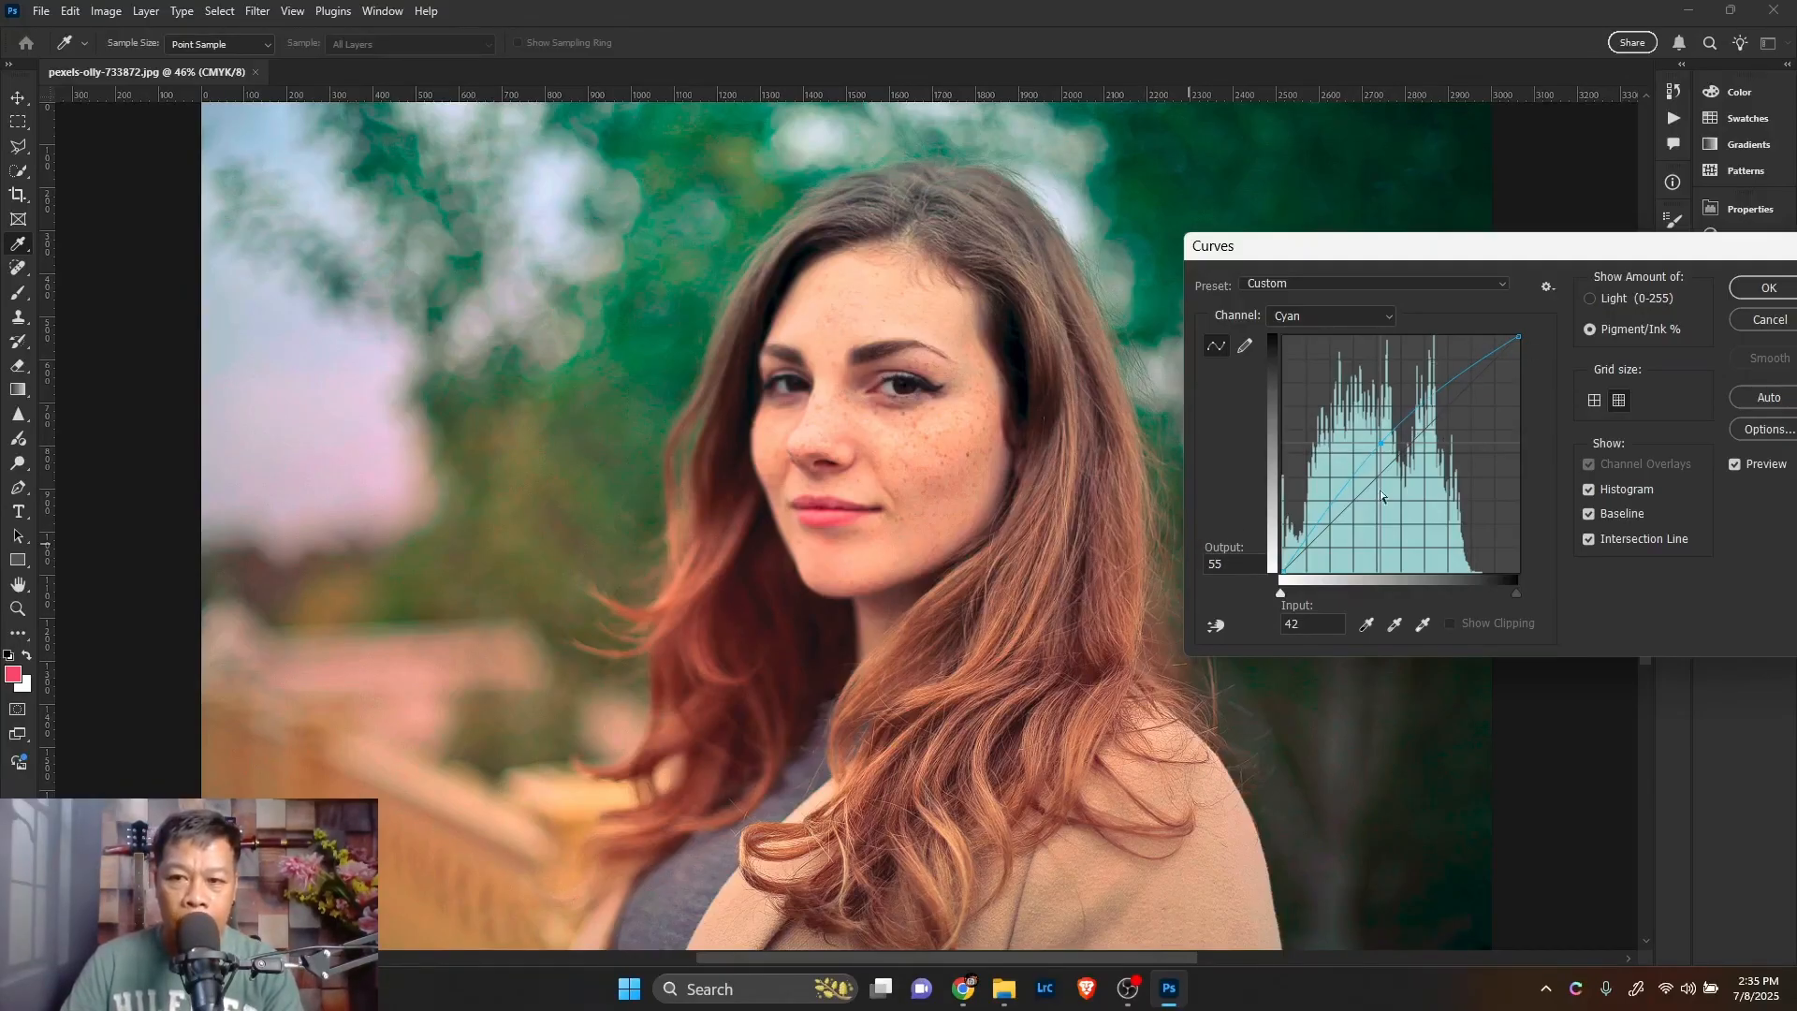
# - Apply the Curves adjustment and save the image
pyautogui.click(1767, 287)
pyautogui.press('v')
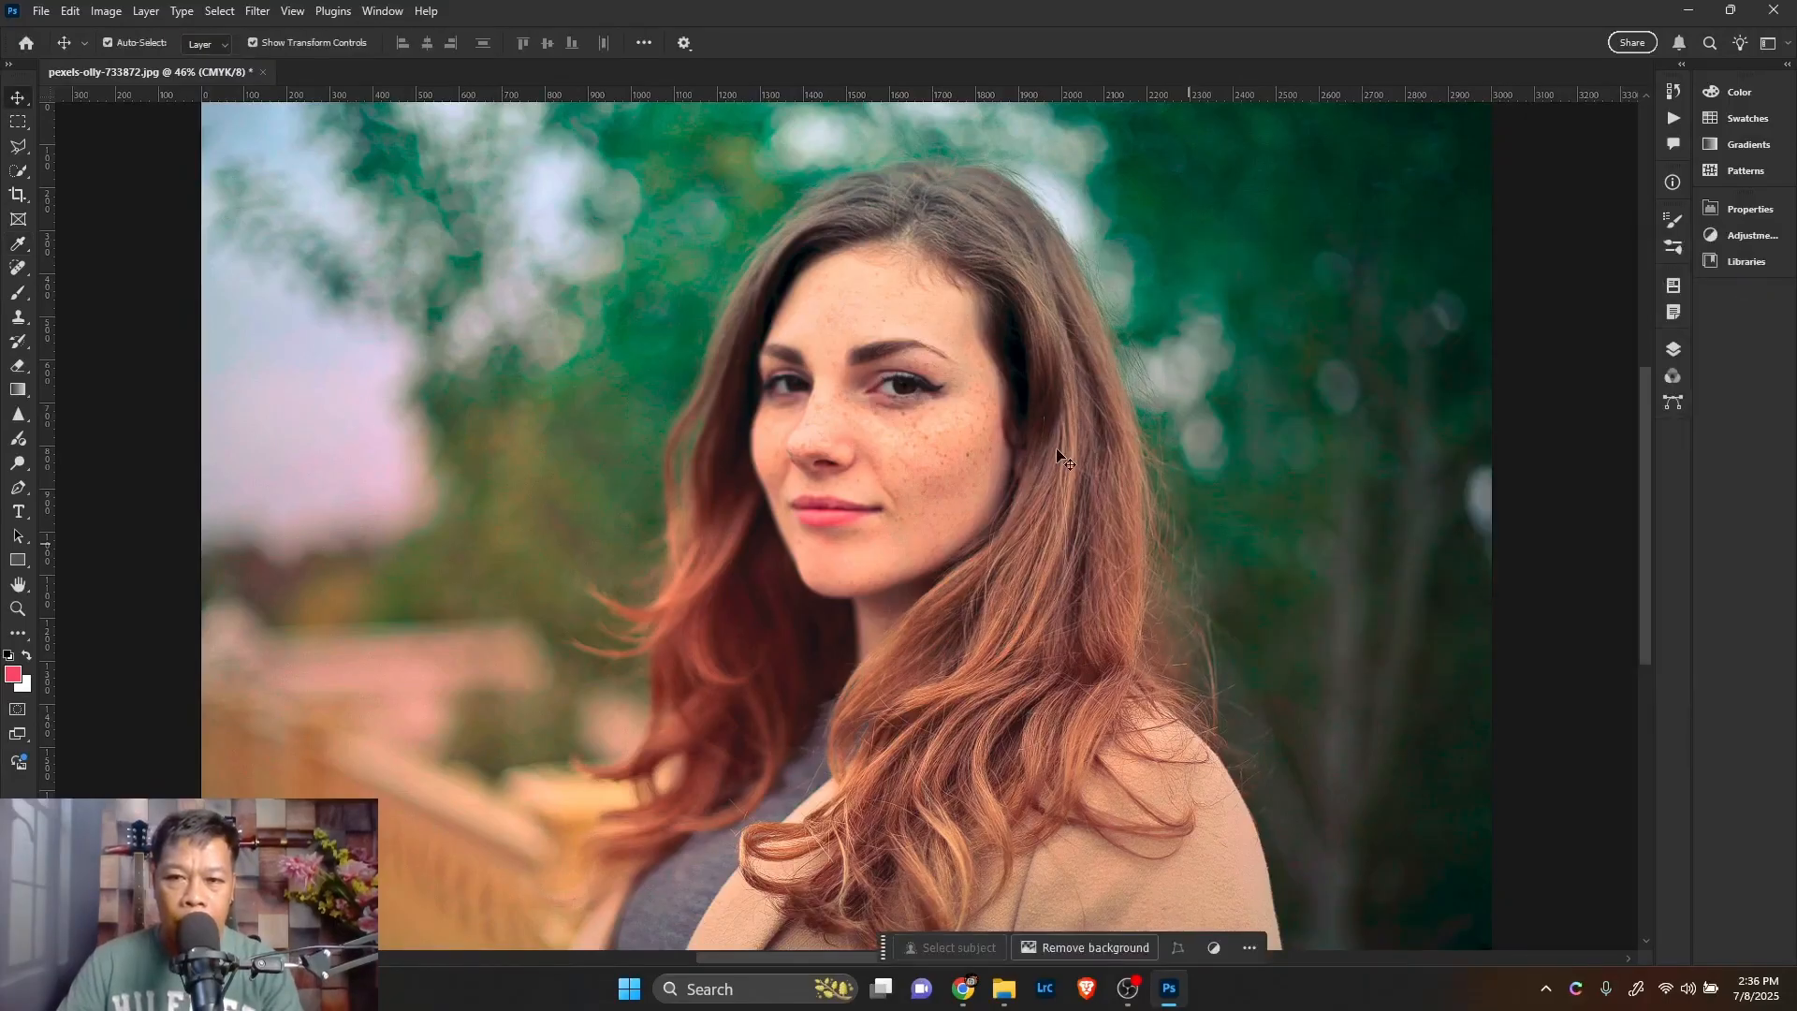
pyautogui.hotkey('ctrl', 's')
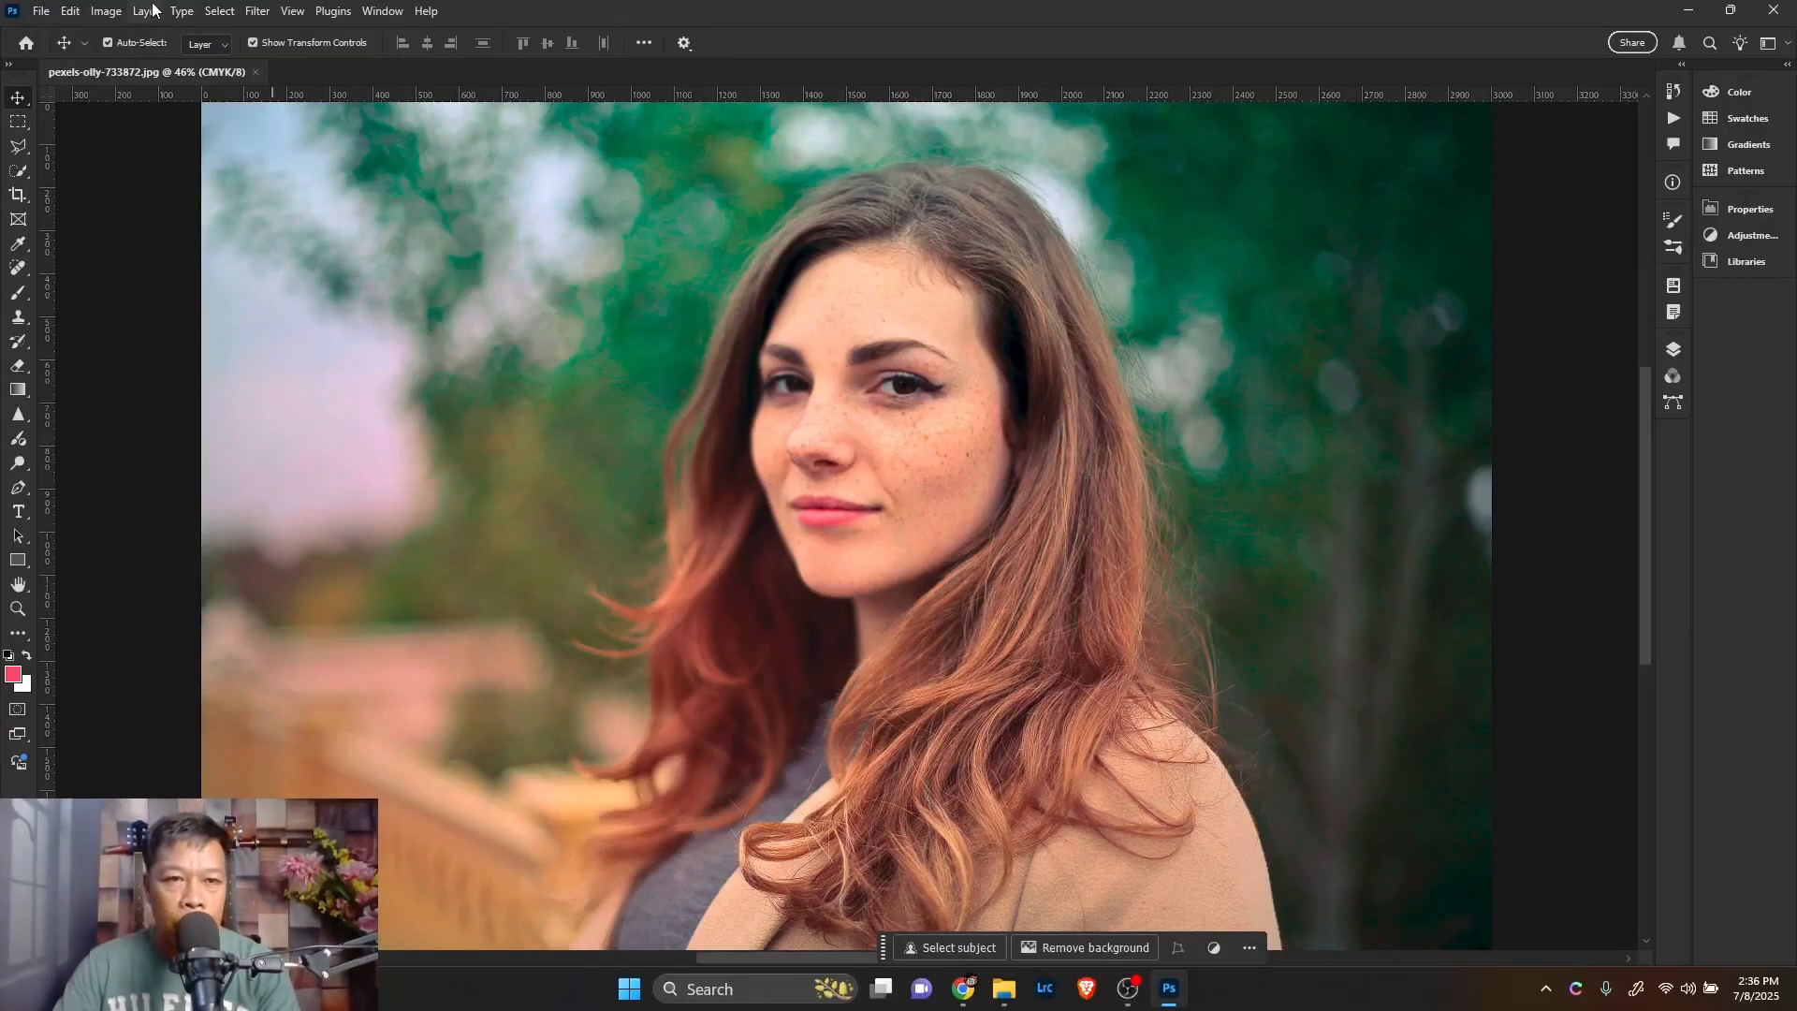
# - Apply a Brightness/Contrast adjustment with brightness 3 and contrast 3 to the photo, and save the image
pyautogui.click(107, 10)
pyautogui.moveTo(196, 70)
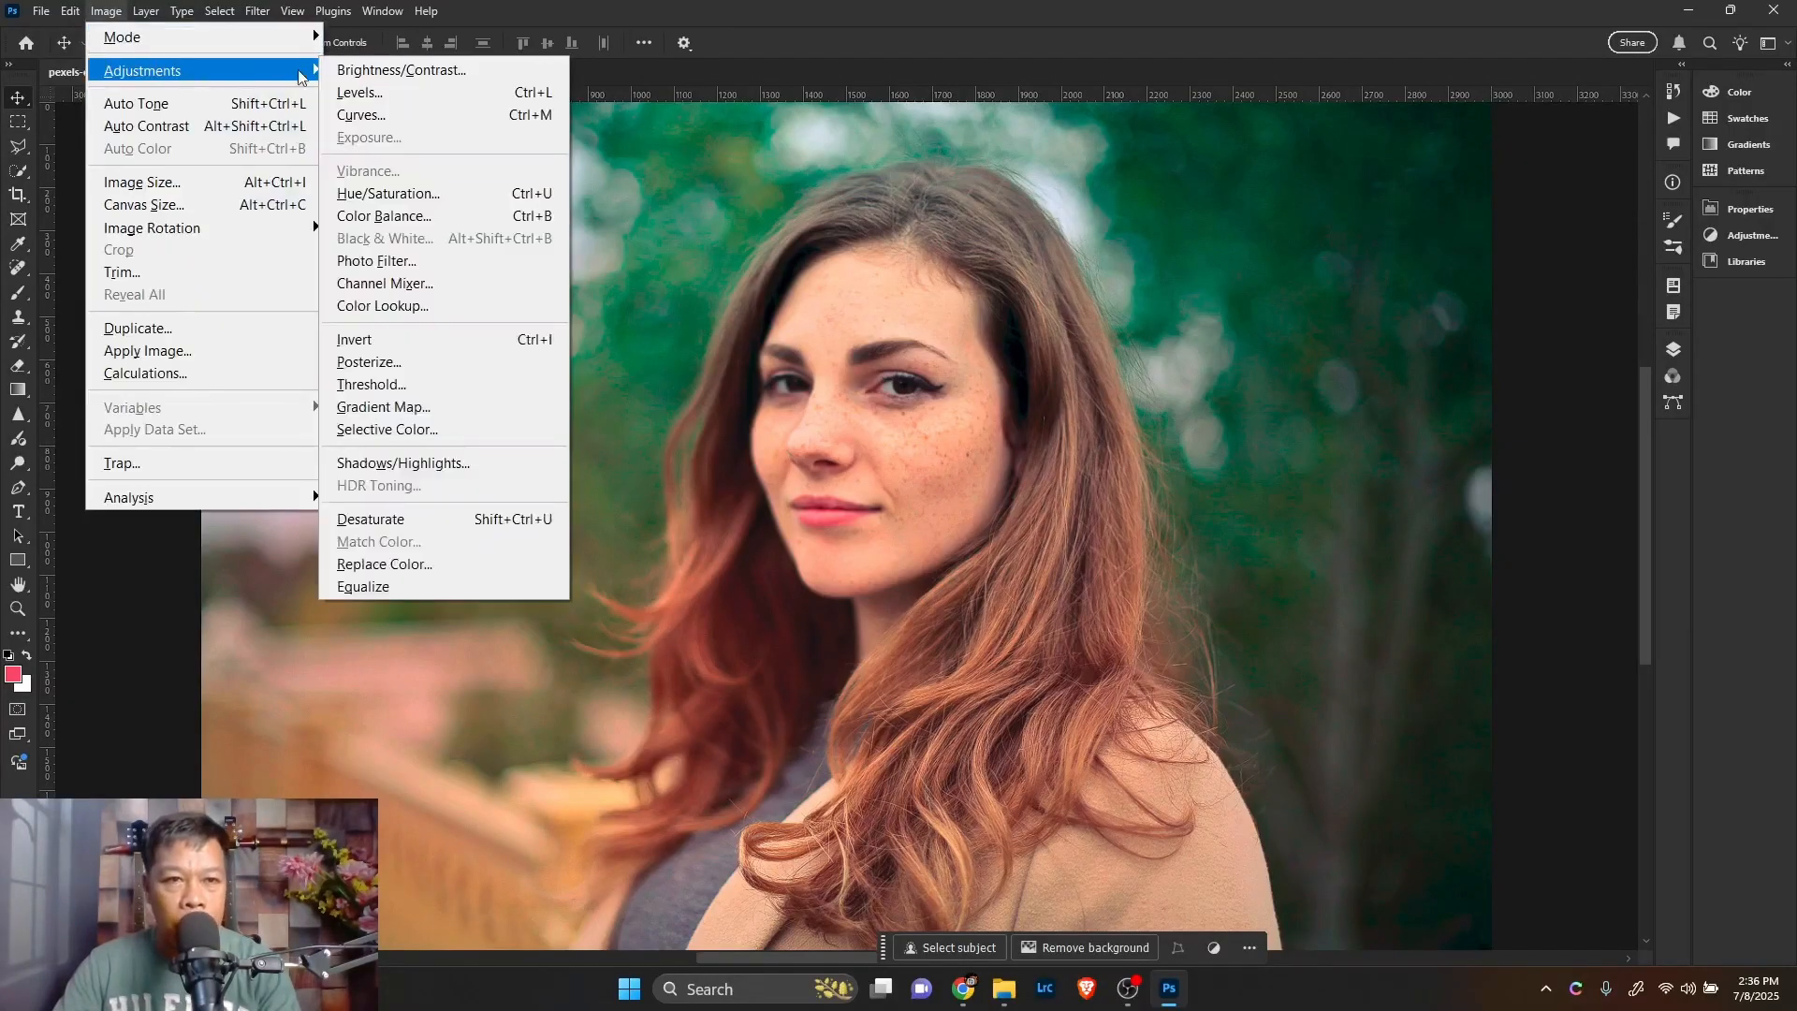
pyautogui.click(391, 71)
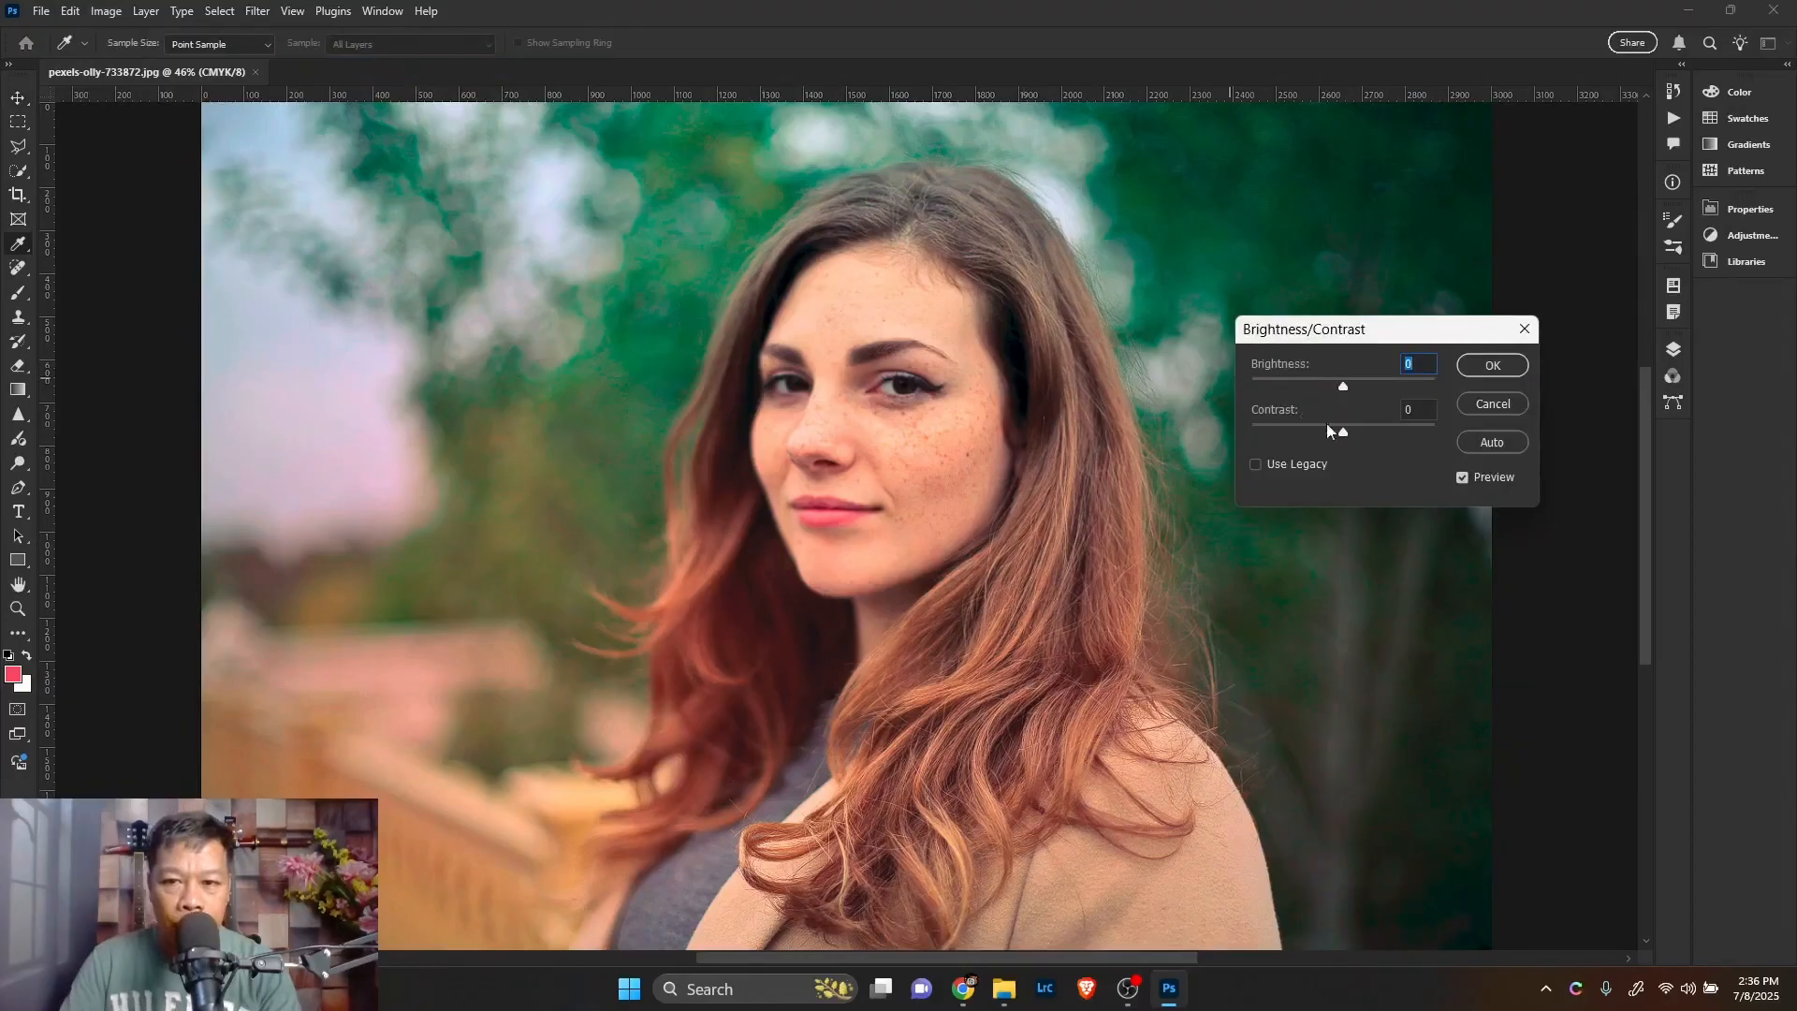
pyautogui.moveTo(1380, 430); pyautogui.dragTo(1347, 385)
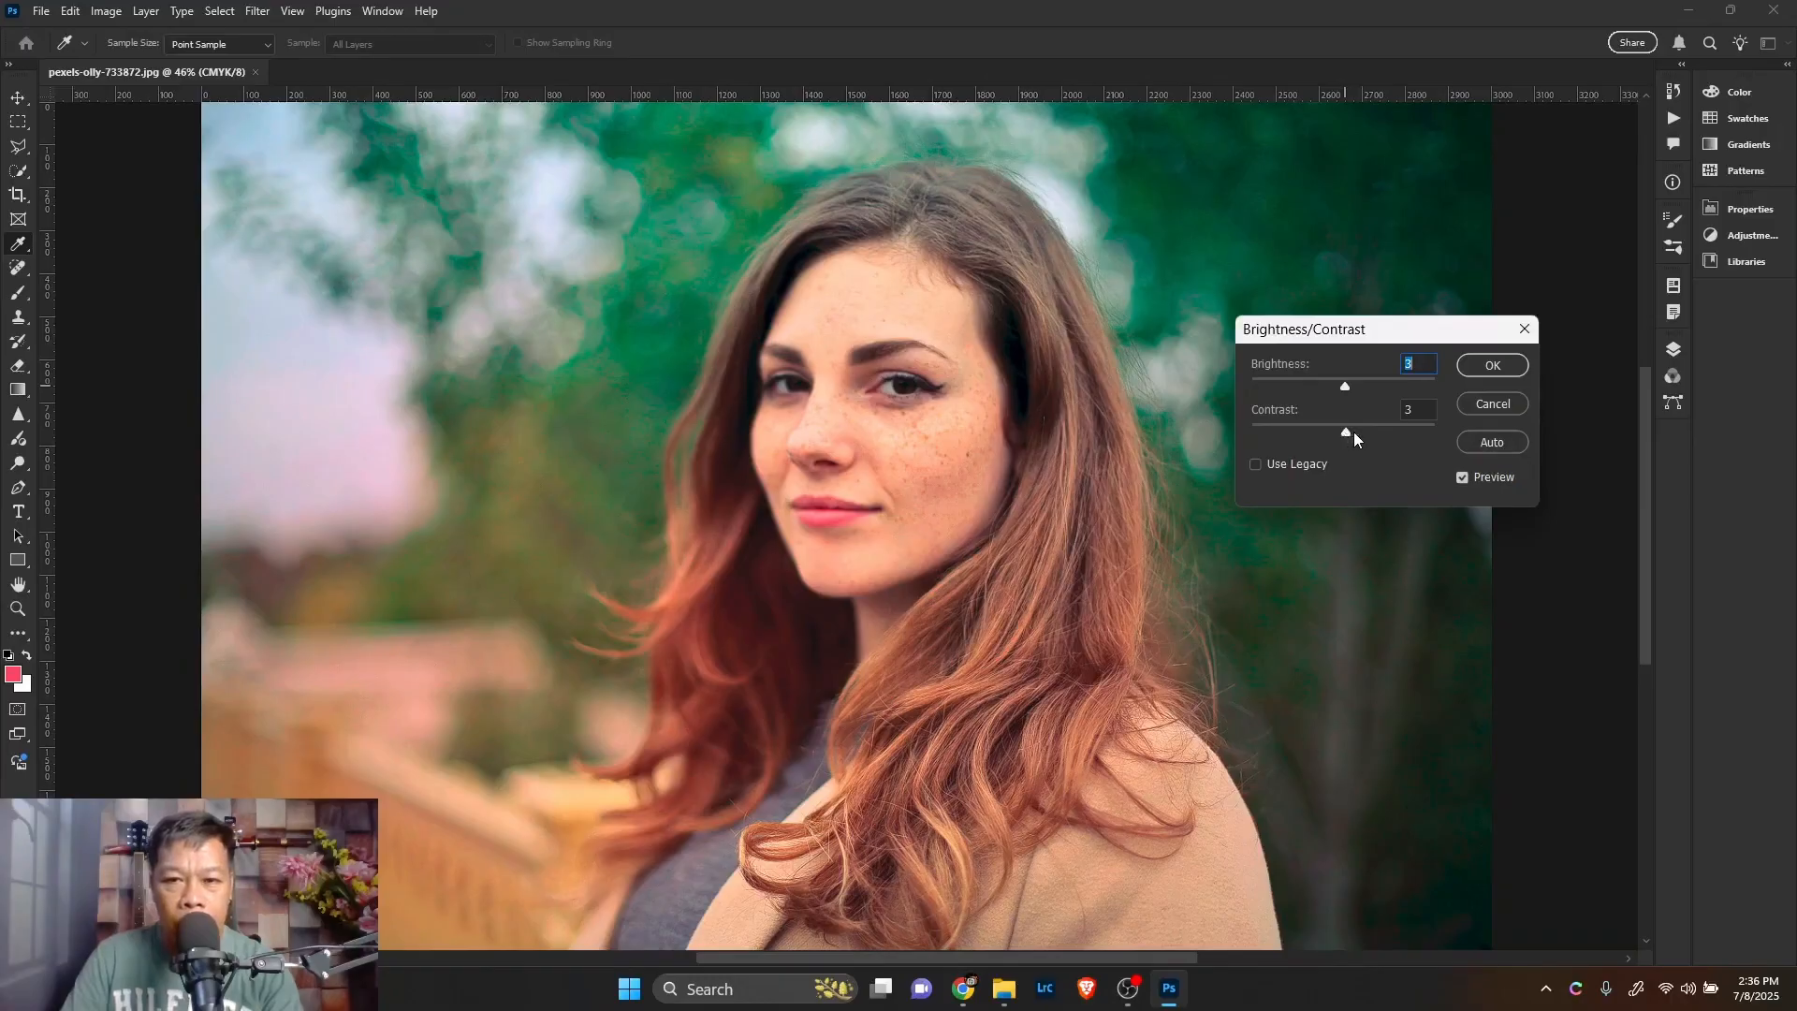
pyautogui.click(1349, 429)
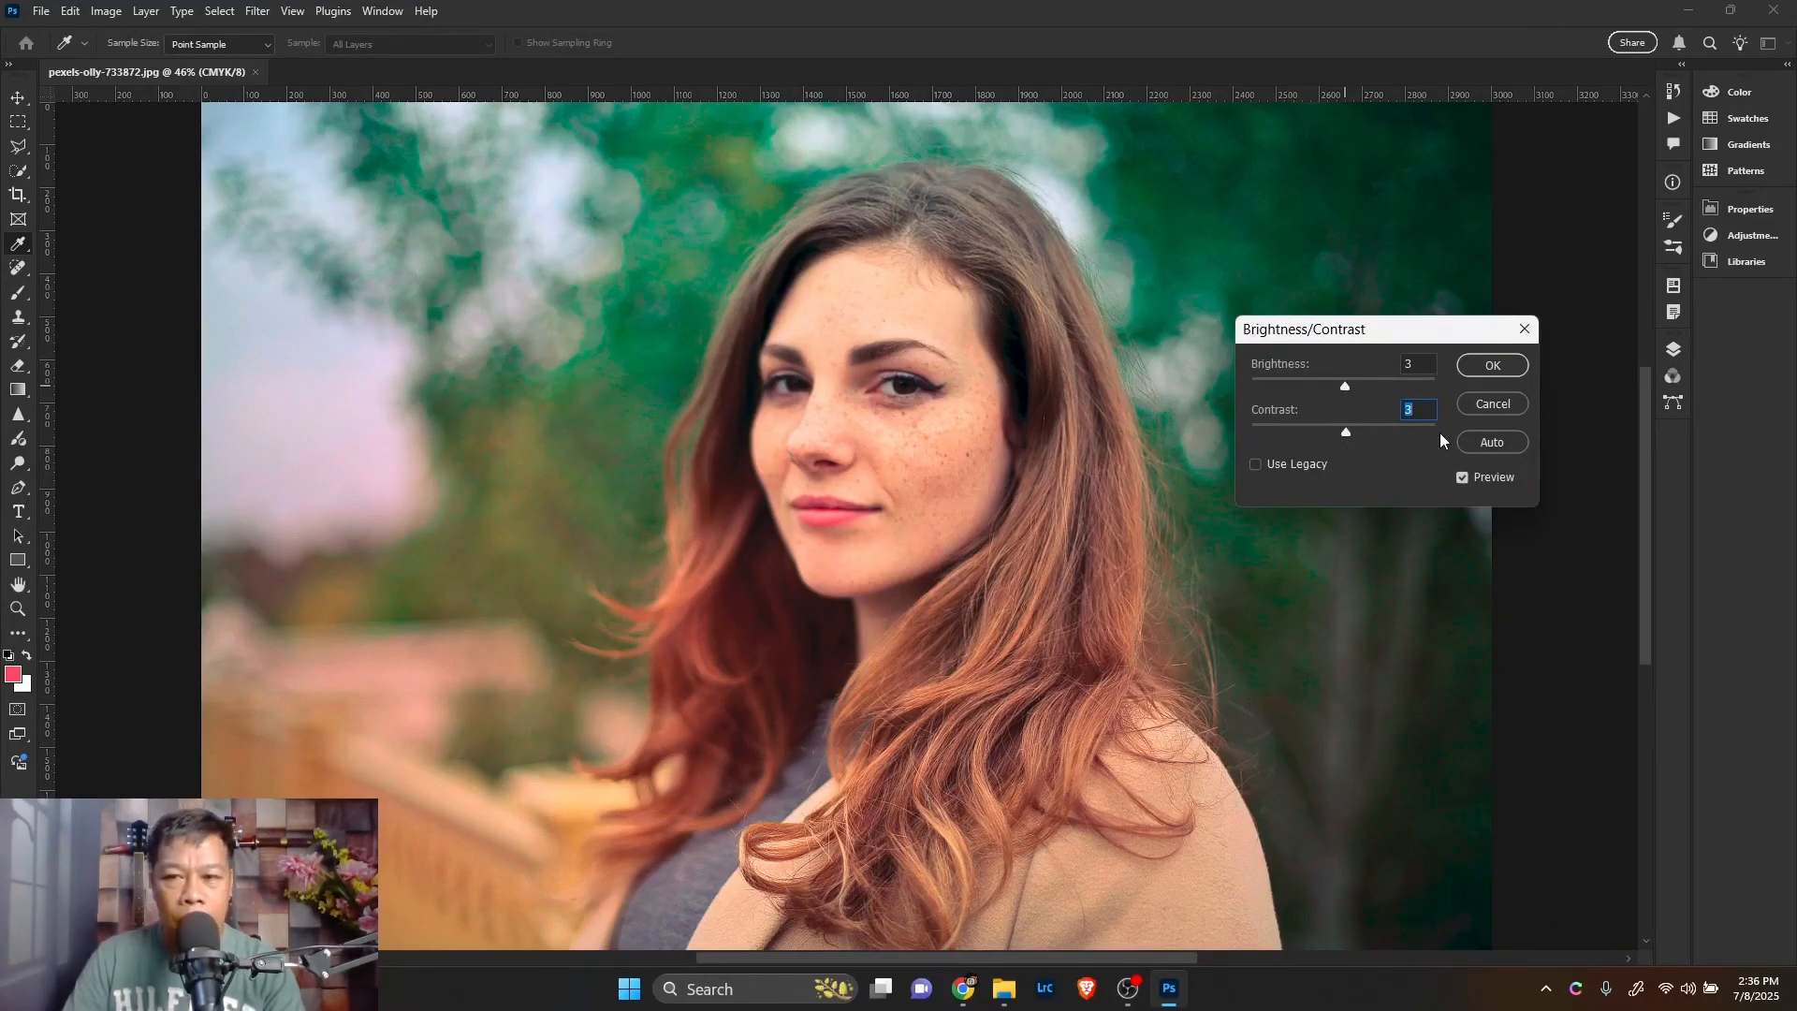
pyautogui.click(1461, 479)
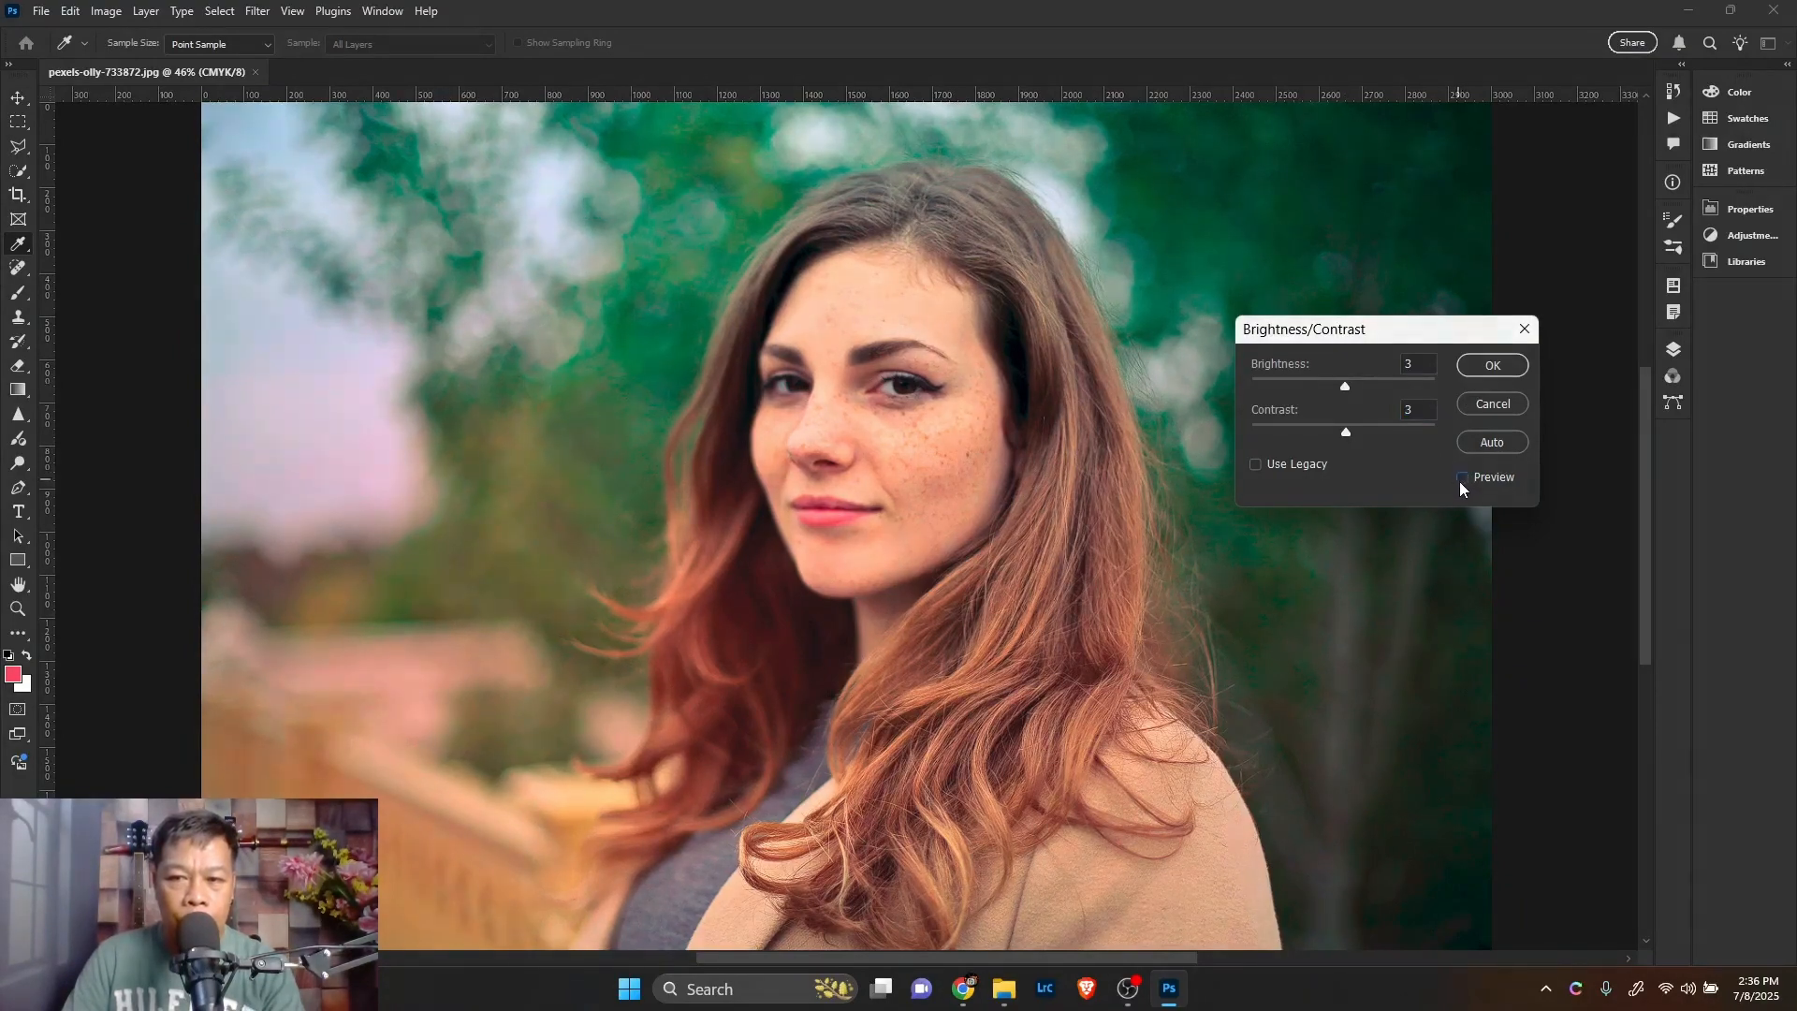
pyautogui.click(1492, 365)
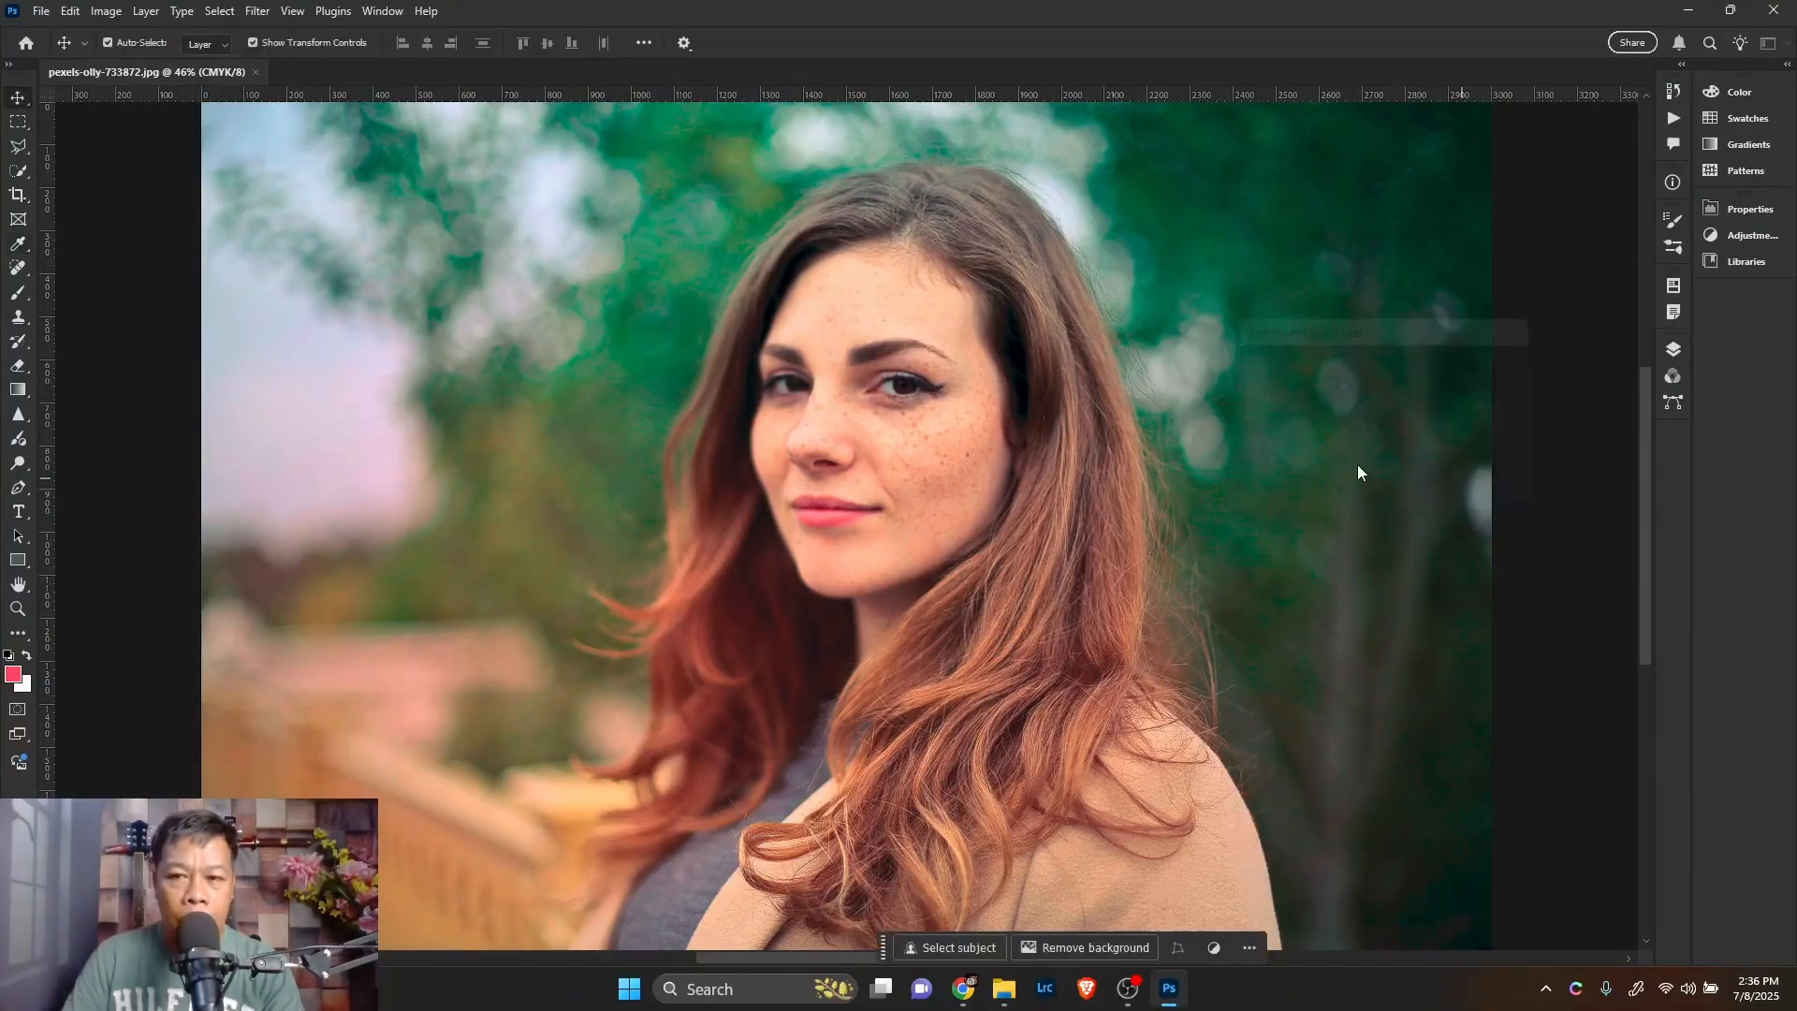
pyautogui.hotkey('ctrl', 's')
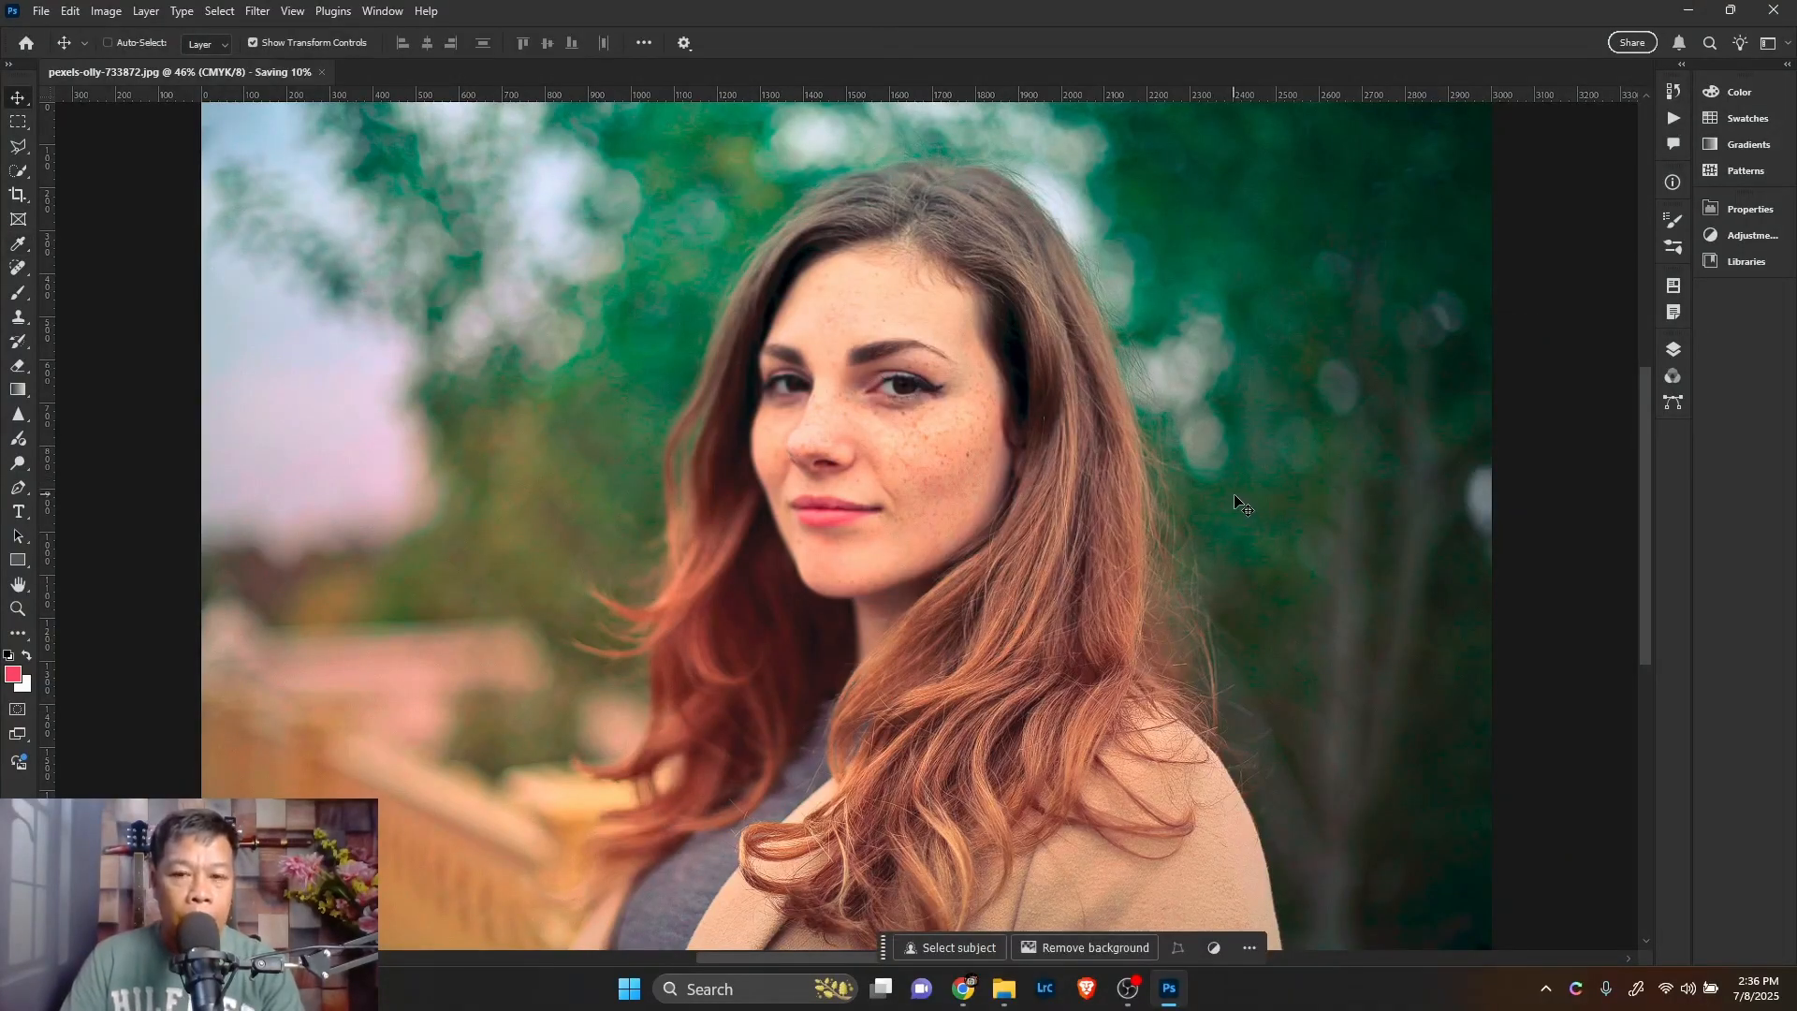
# - Try a Hue/Saturation adjustment with hue +2, saturation -3 and lightness +3 on the photo, and cancel it
pyautogui.click(107, 11)
pyautogui.moveTo(141, 70)
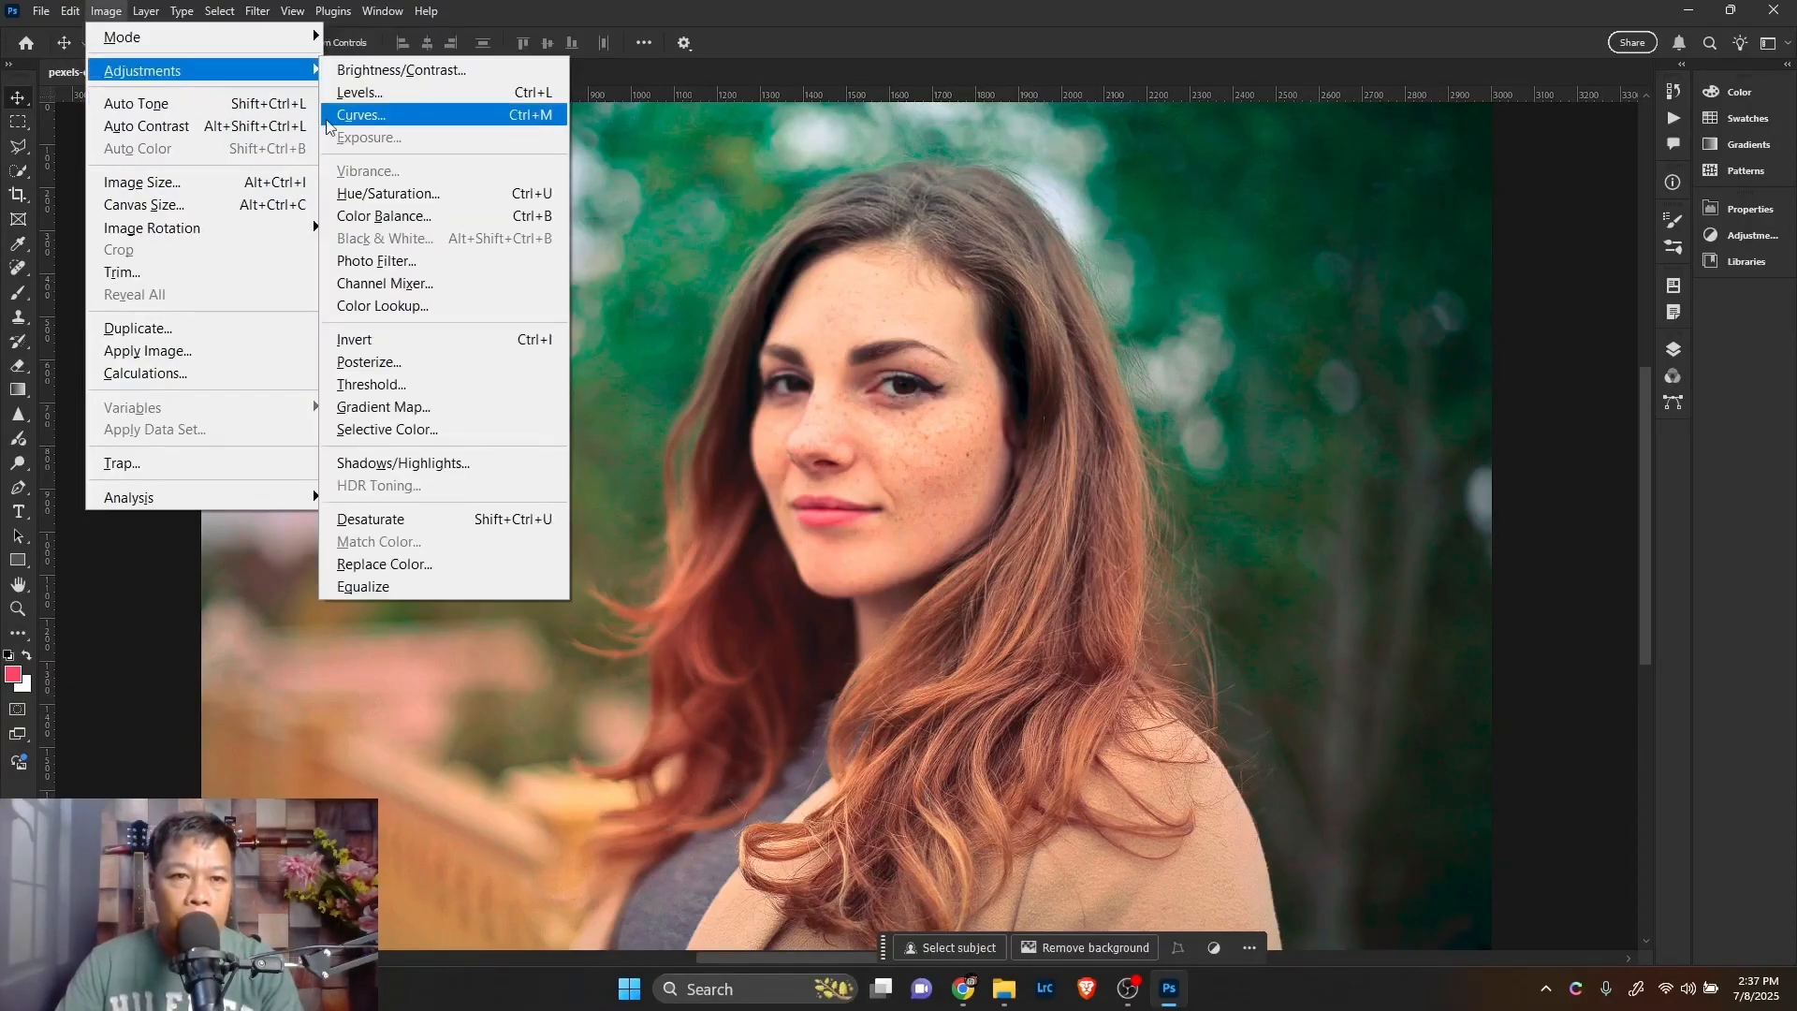
pyautogui.click(384, 192)
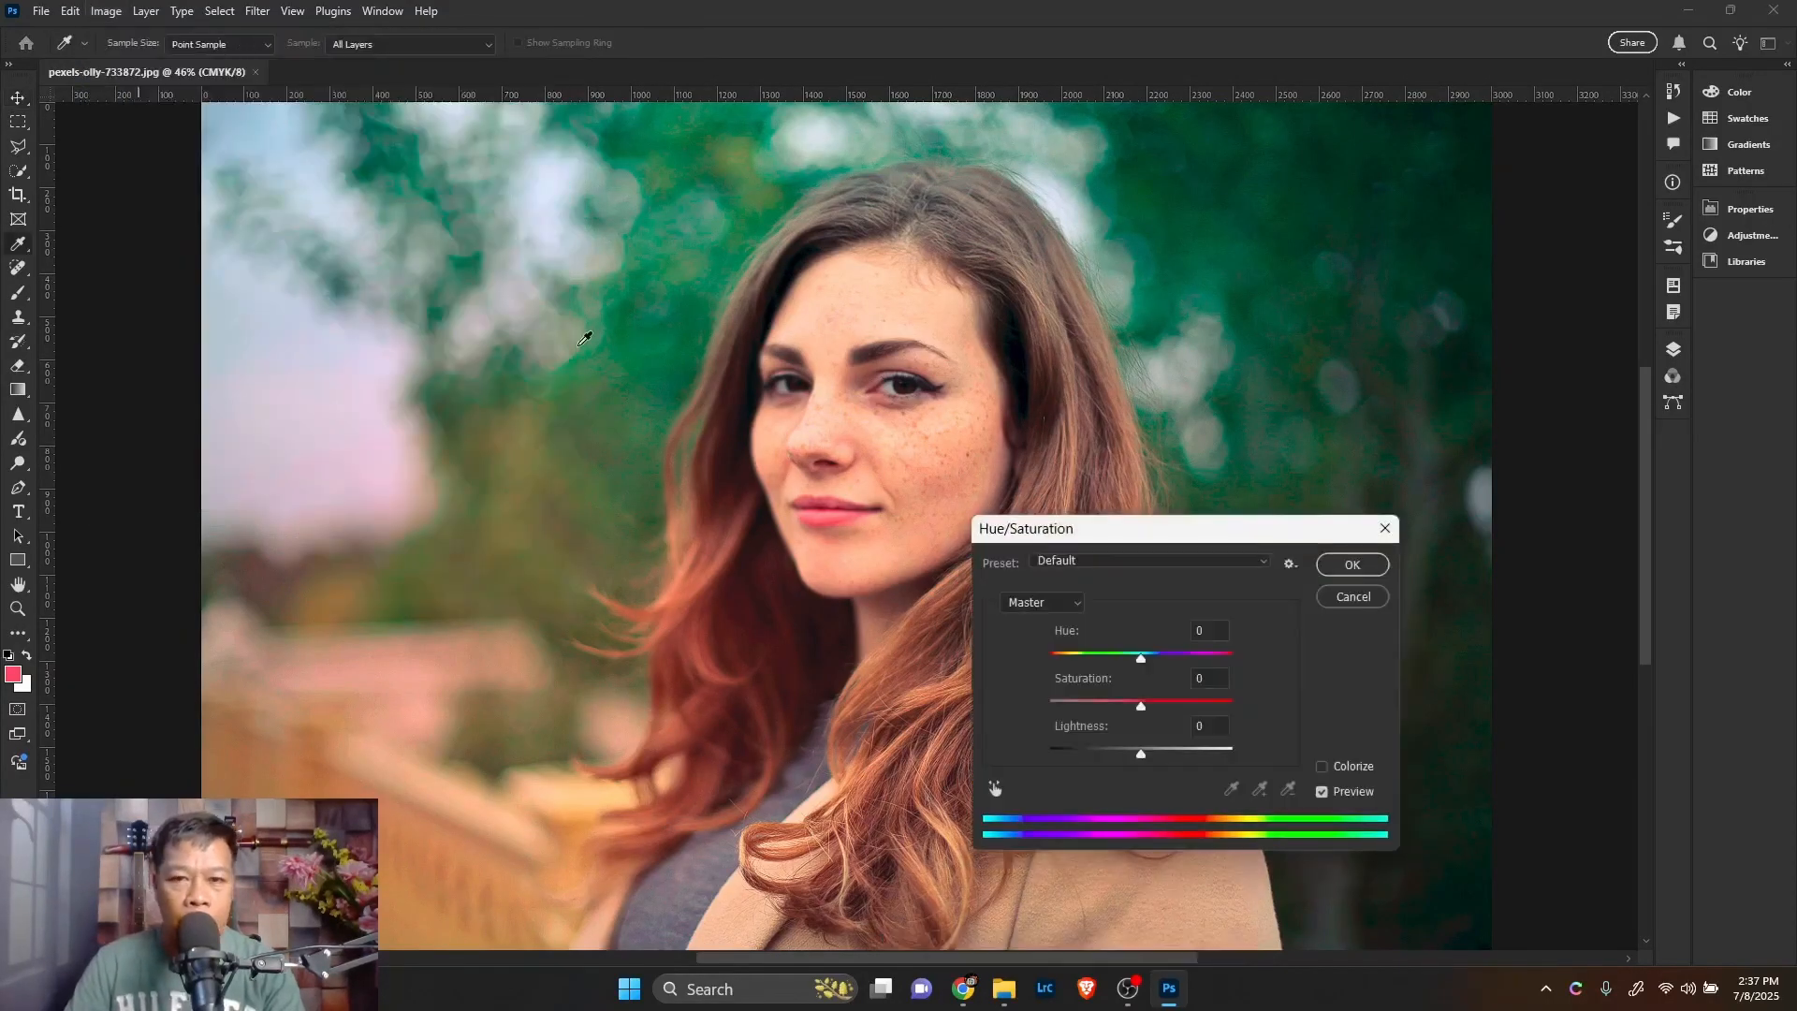
pyautogui.moveTo(1157, 533); pyautogui.dragTo(1375, 500)
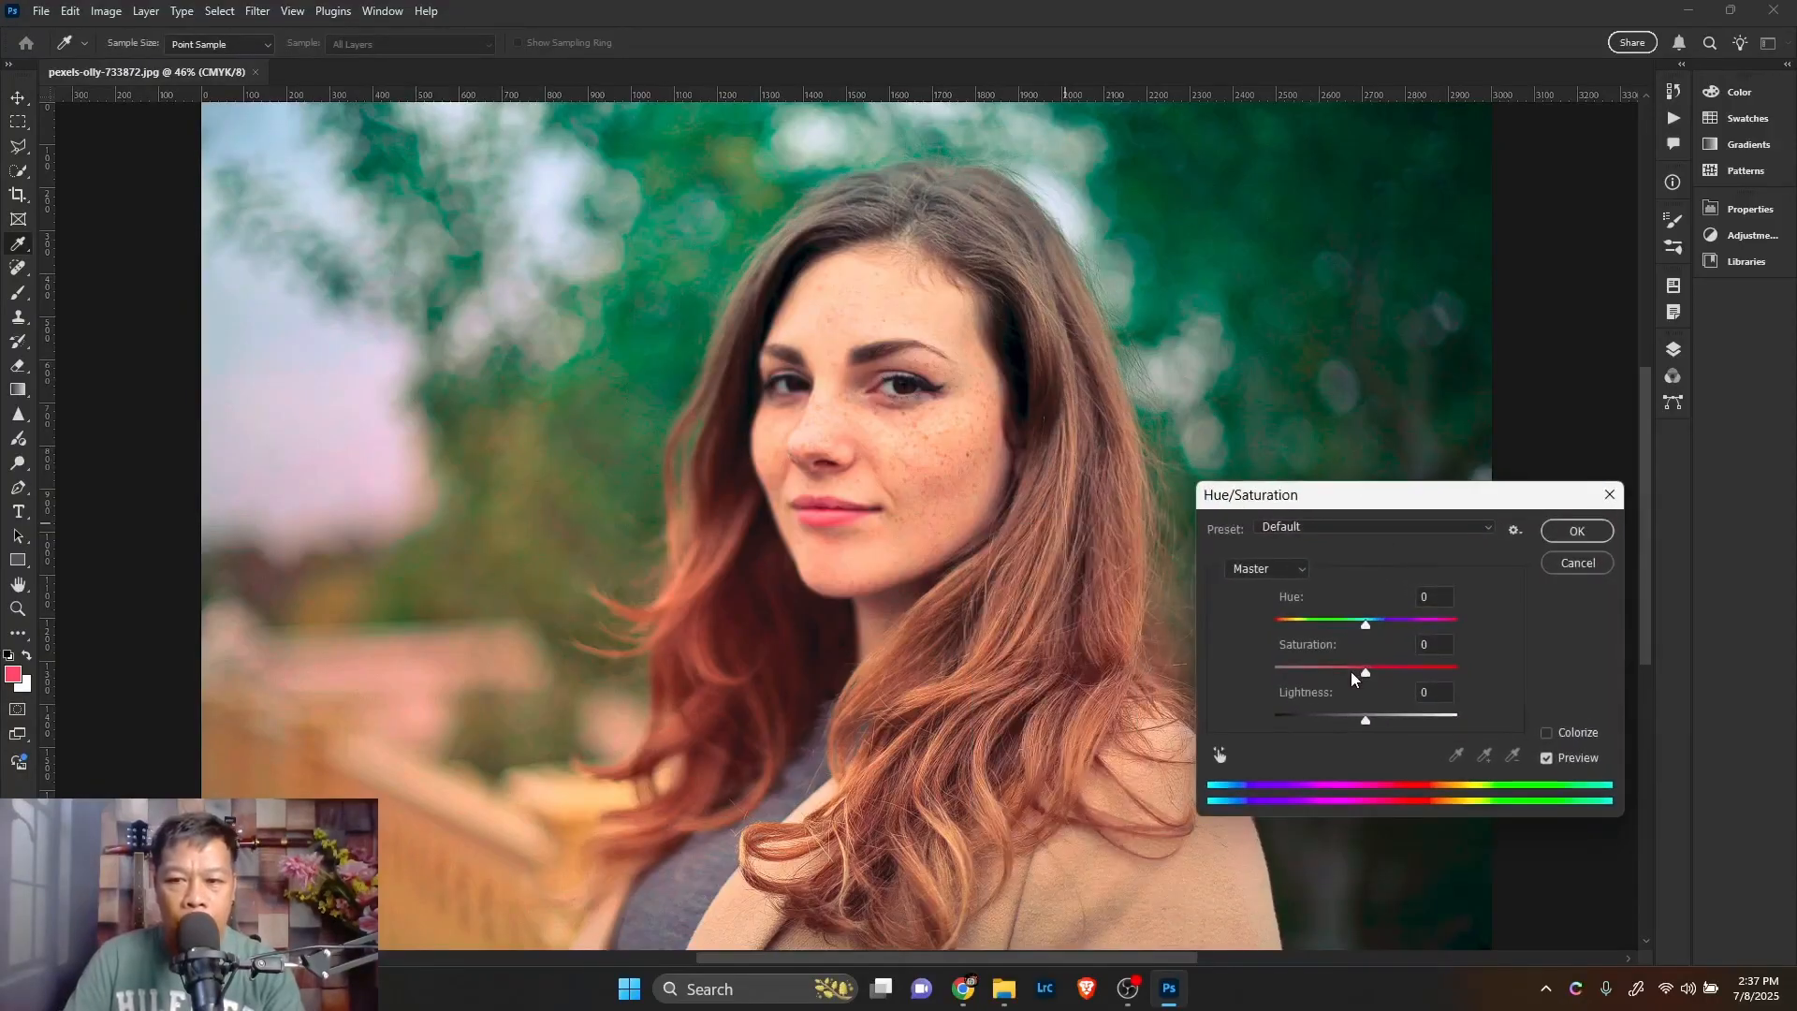
pyautogui.moveTo(1365, 672); pyautogui.dragTo(1369, 720)
pyautogui.moveTo(1355, 621)
pyautogui.mouseDown()
pyautogui.moveTo(1331, 620)
pyautogui.moveTo(1394, 625)
pyautogui.moveTo(1282, 627)
pyautogui.moveTo(1447, 626)
pyautogui.moveTo(1368, 627)
pyautogui.mouseUp()
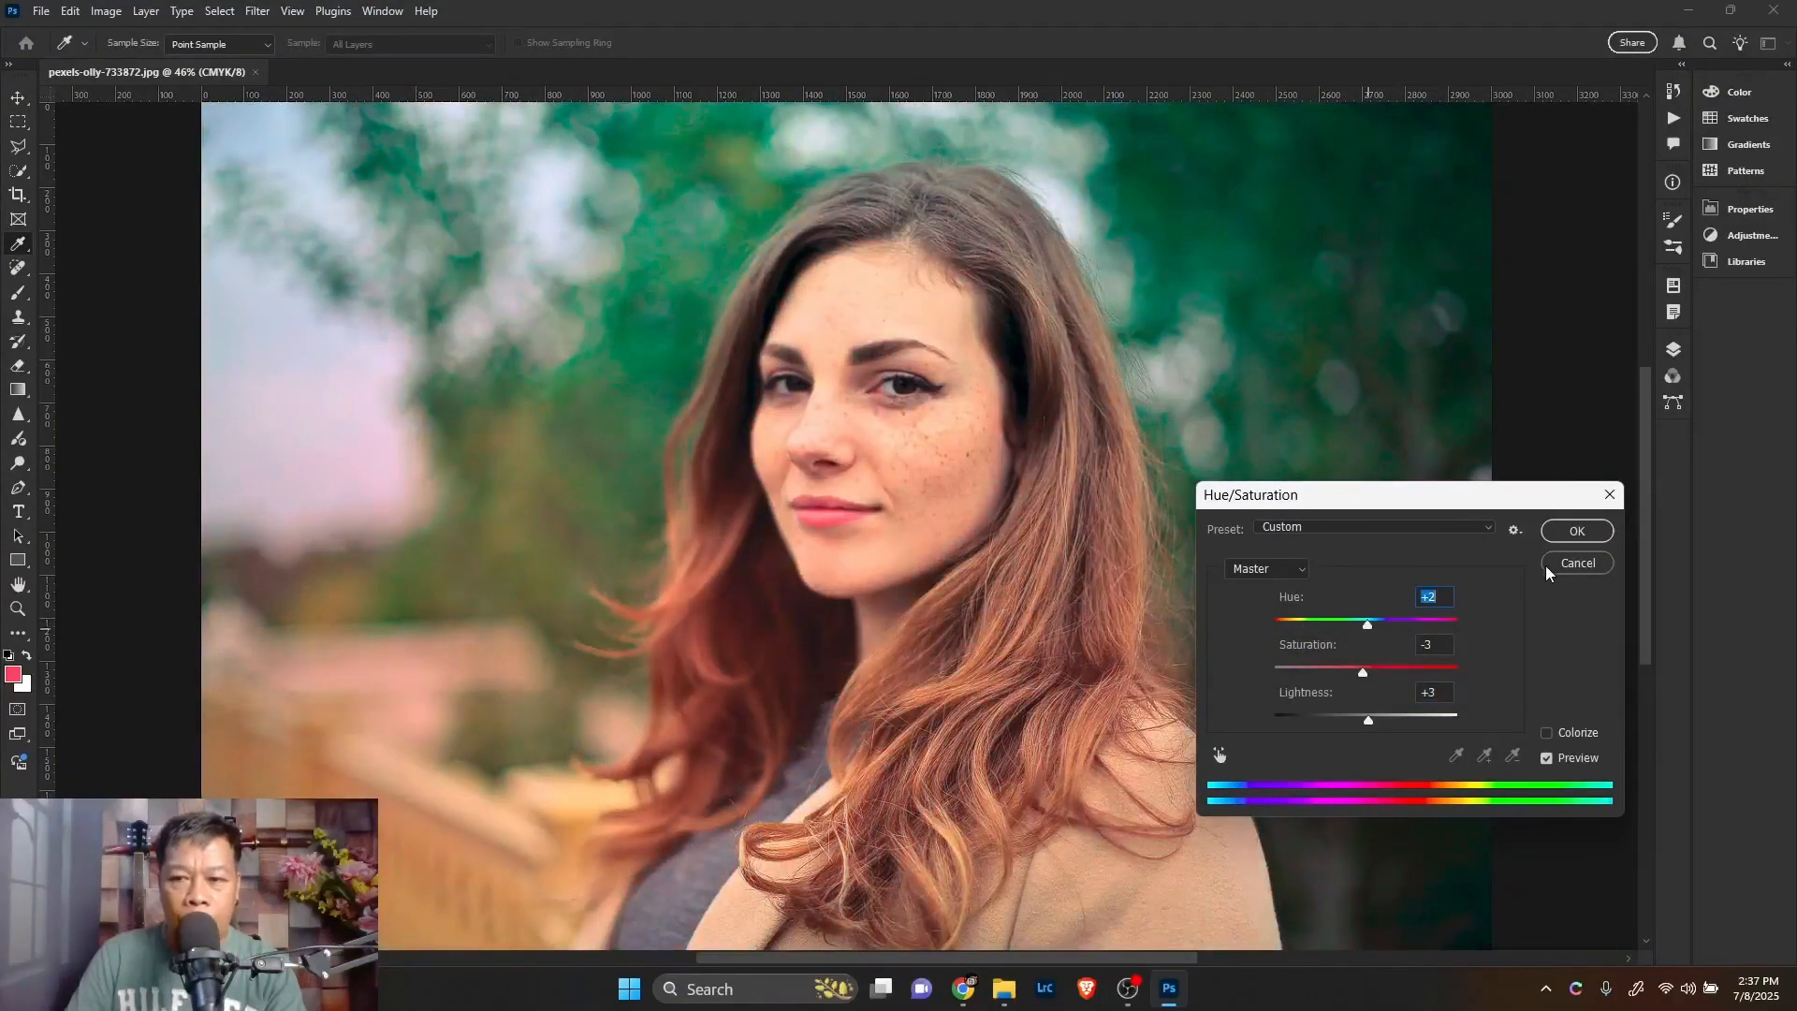
pyautogui.click(1571, 564)
pyautogui.press('v')
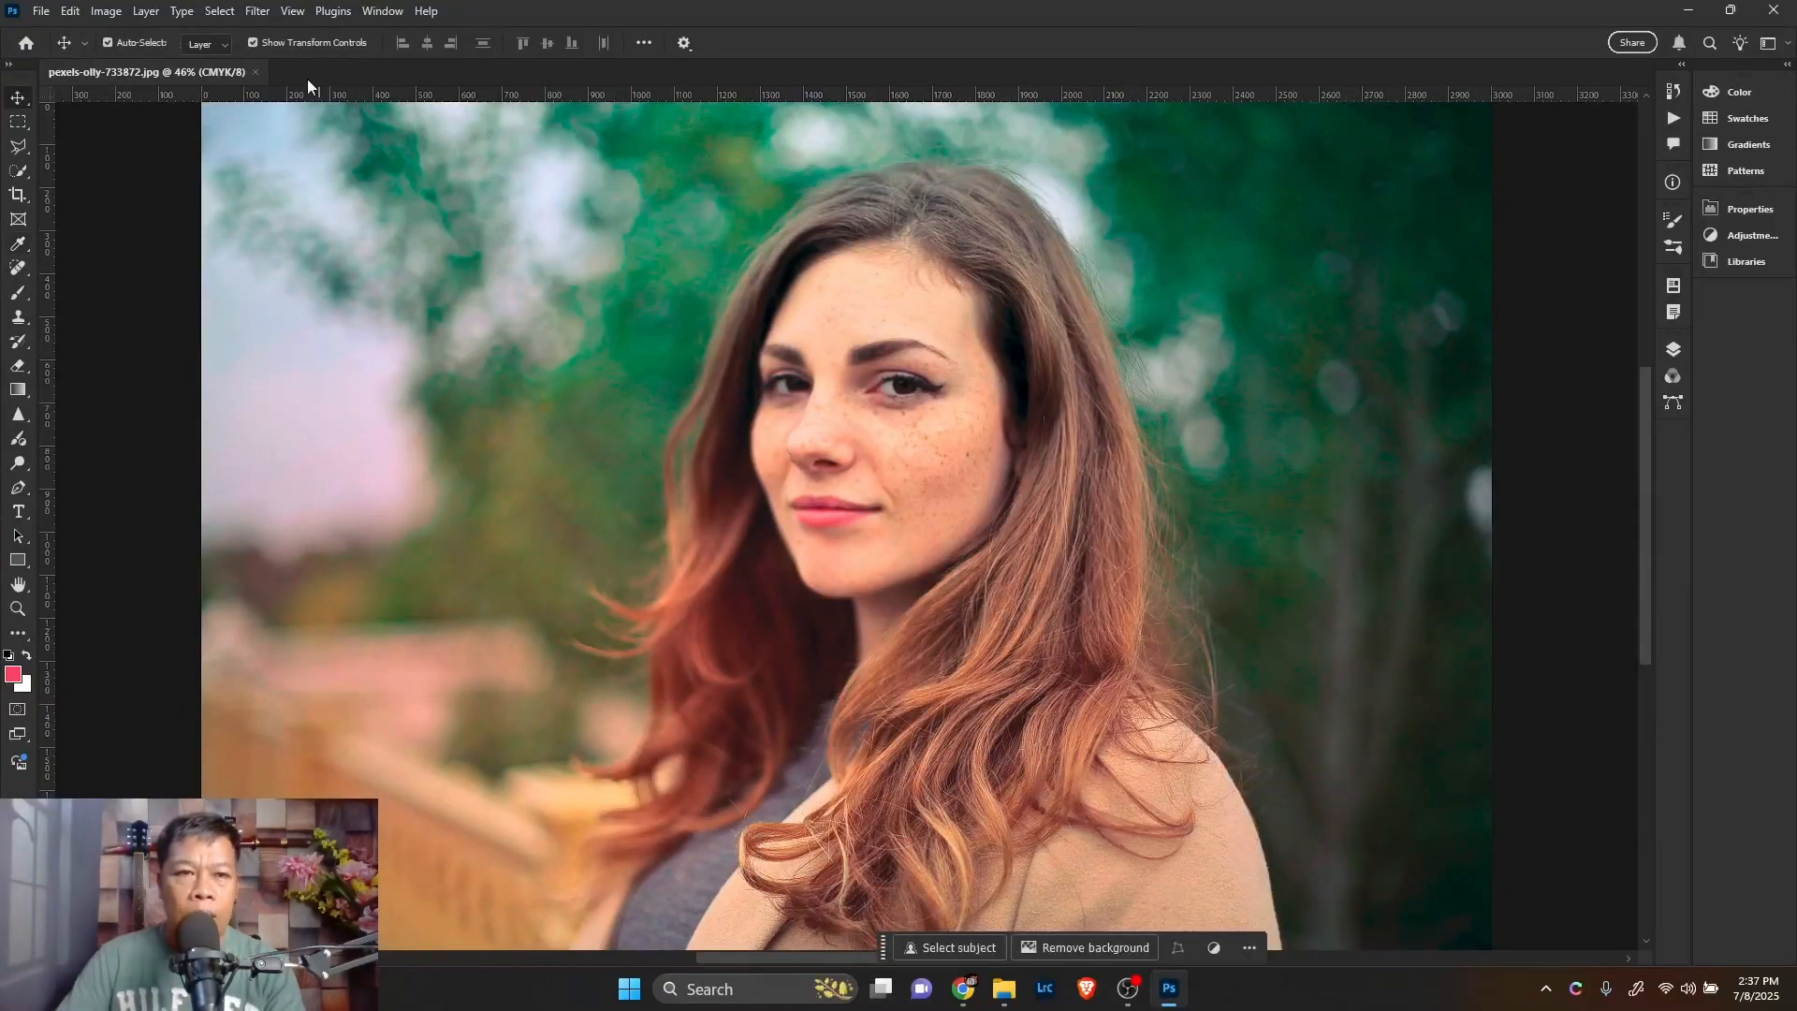
# - Try a midtone Color Balance of Cyan/Red +5, Magenta/Green -7 and Yellow/Blue -88, and cancel it
pyautogui.click(108, 12)
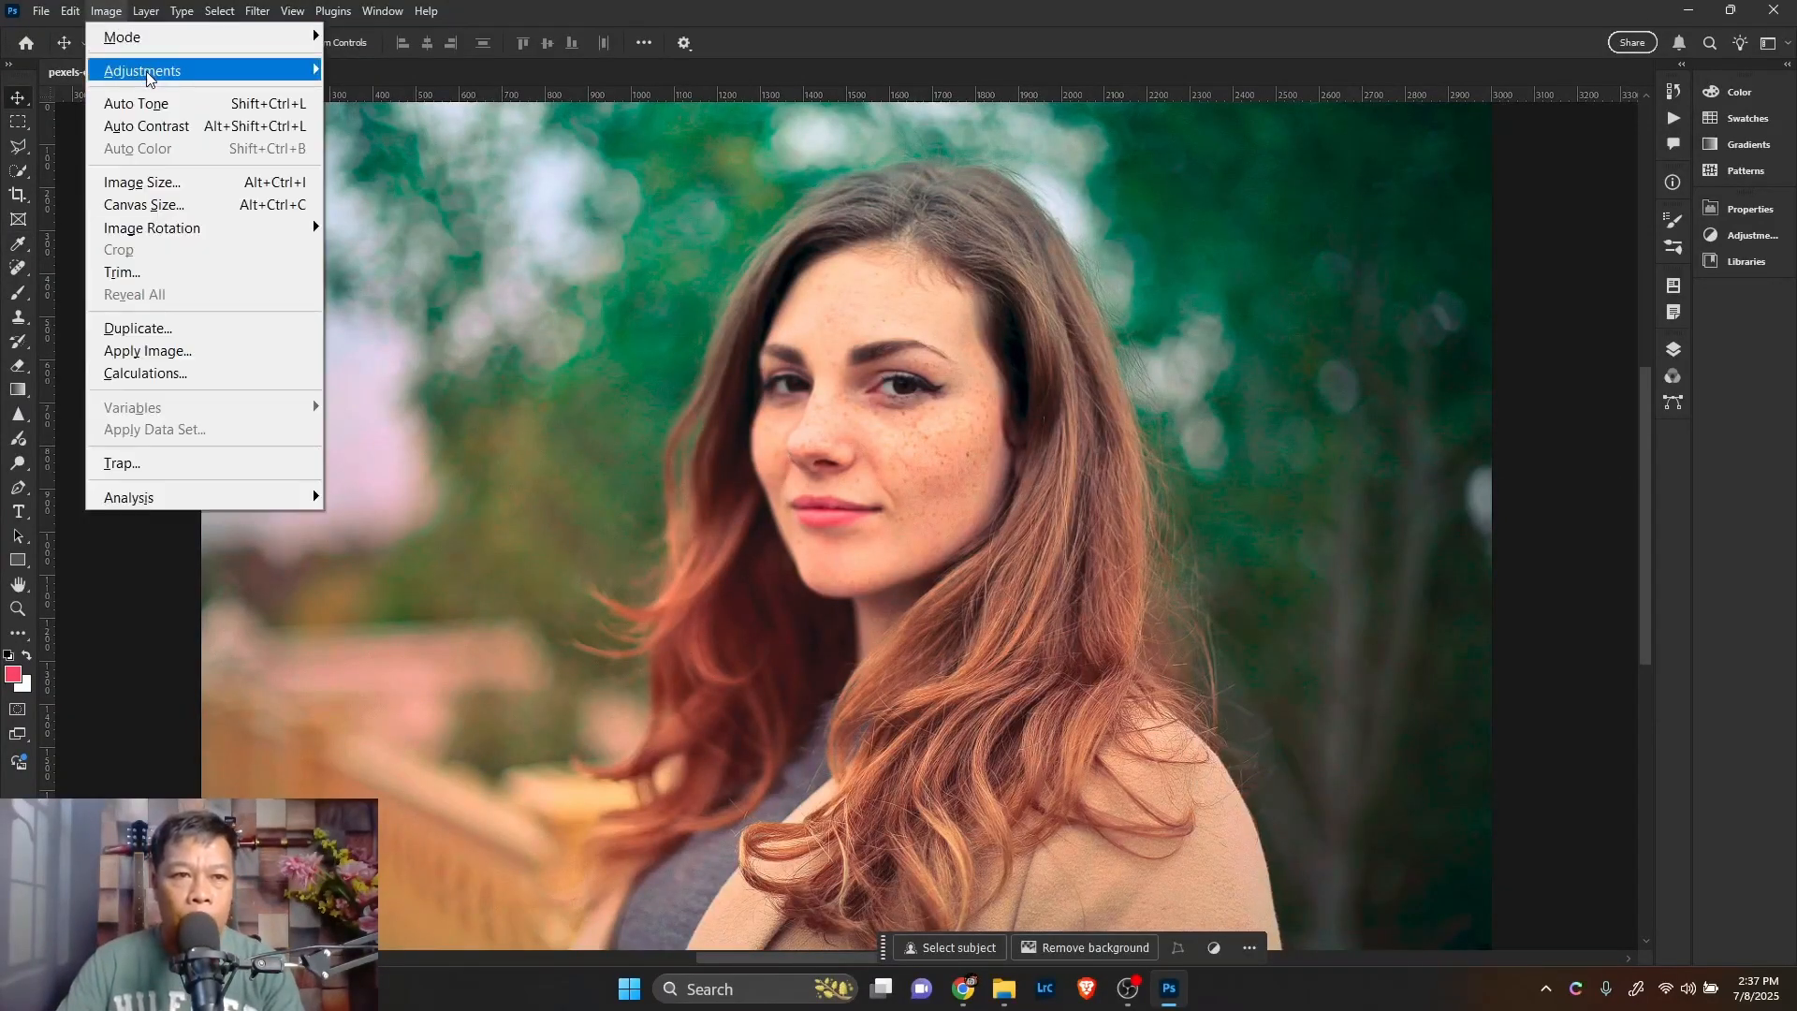
pyautogui.moveTo(206, 71)
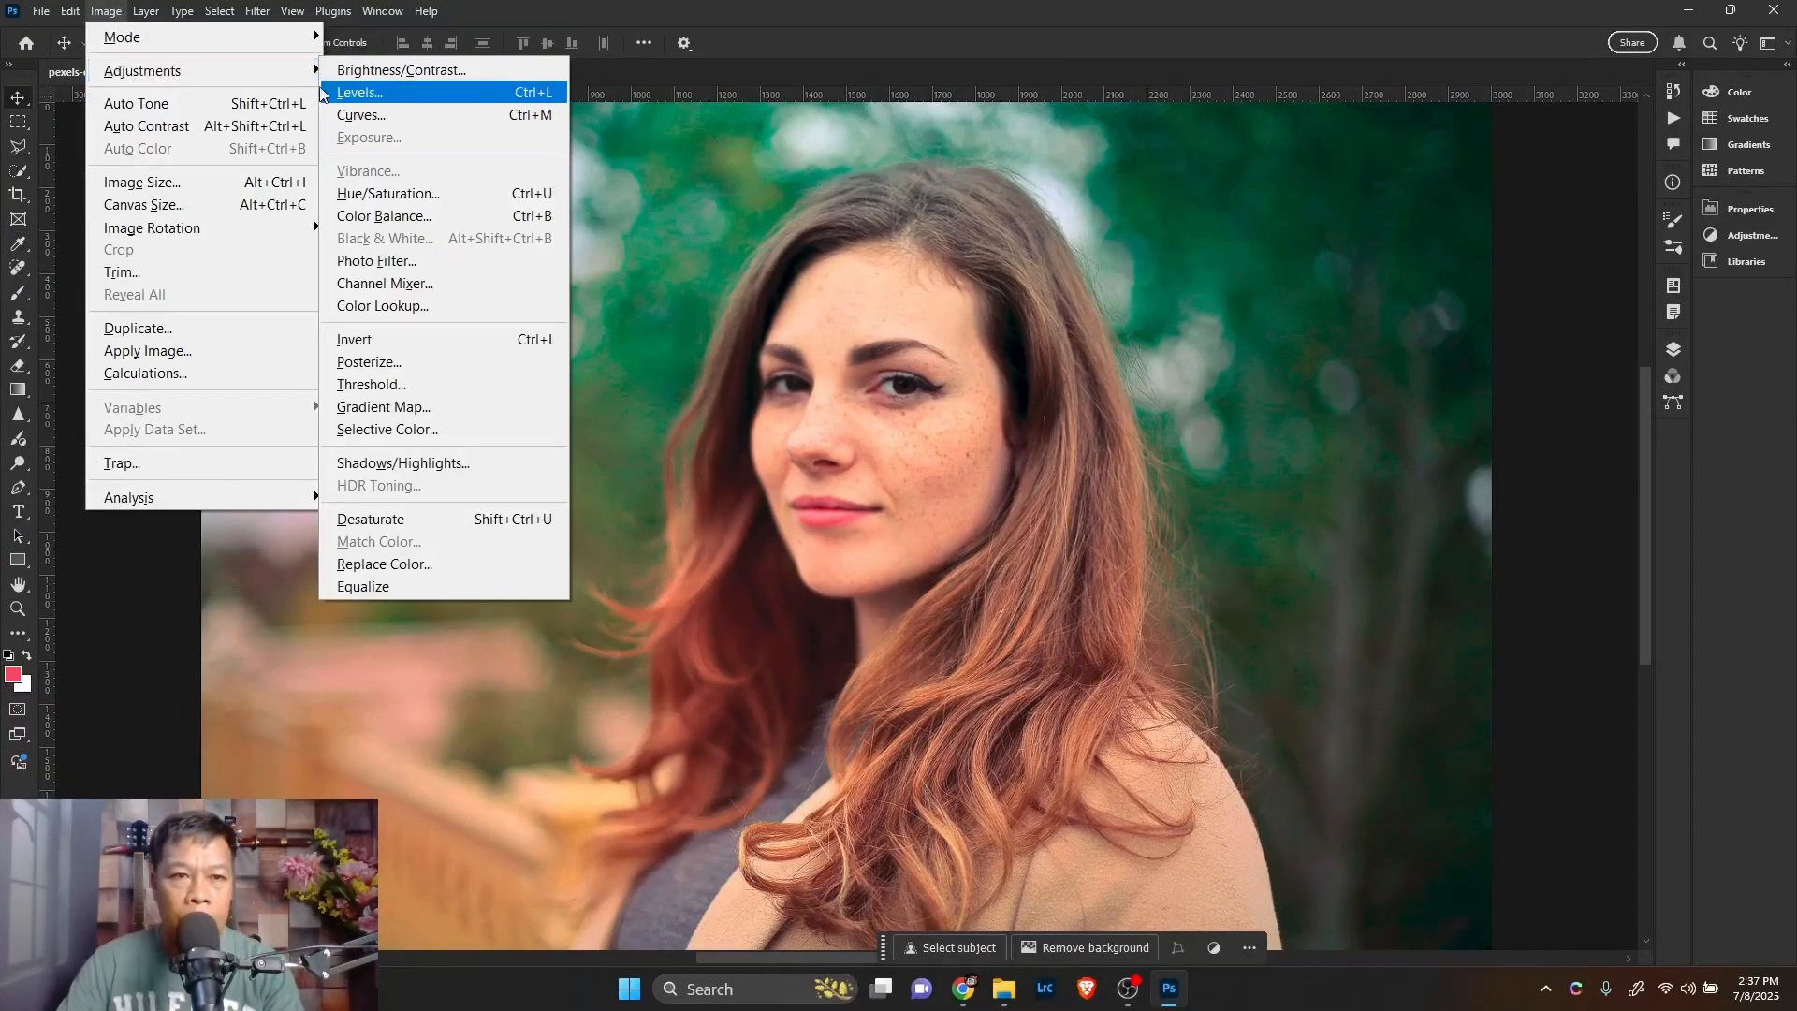
pyautogui.click(372, 216)
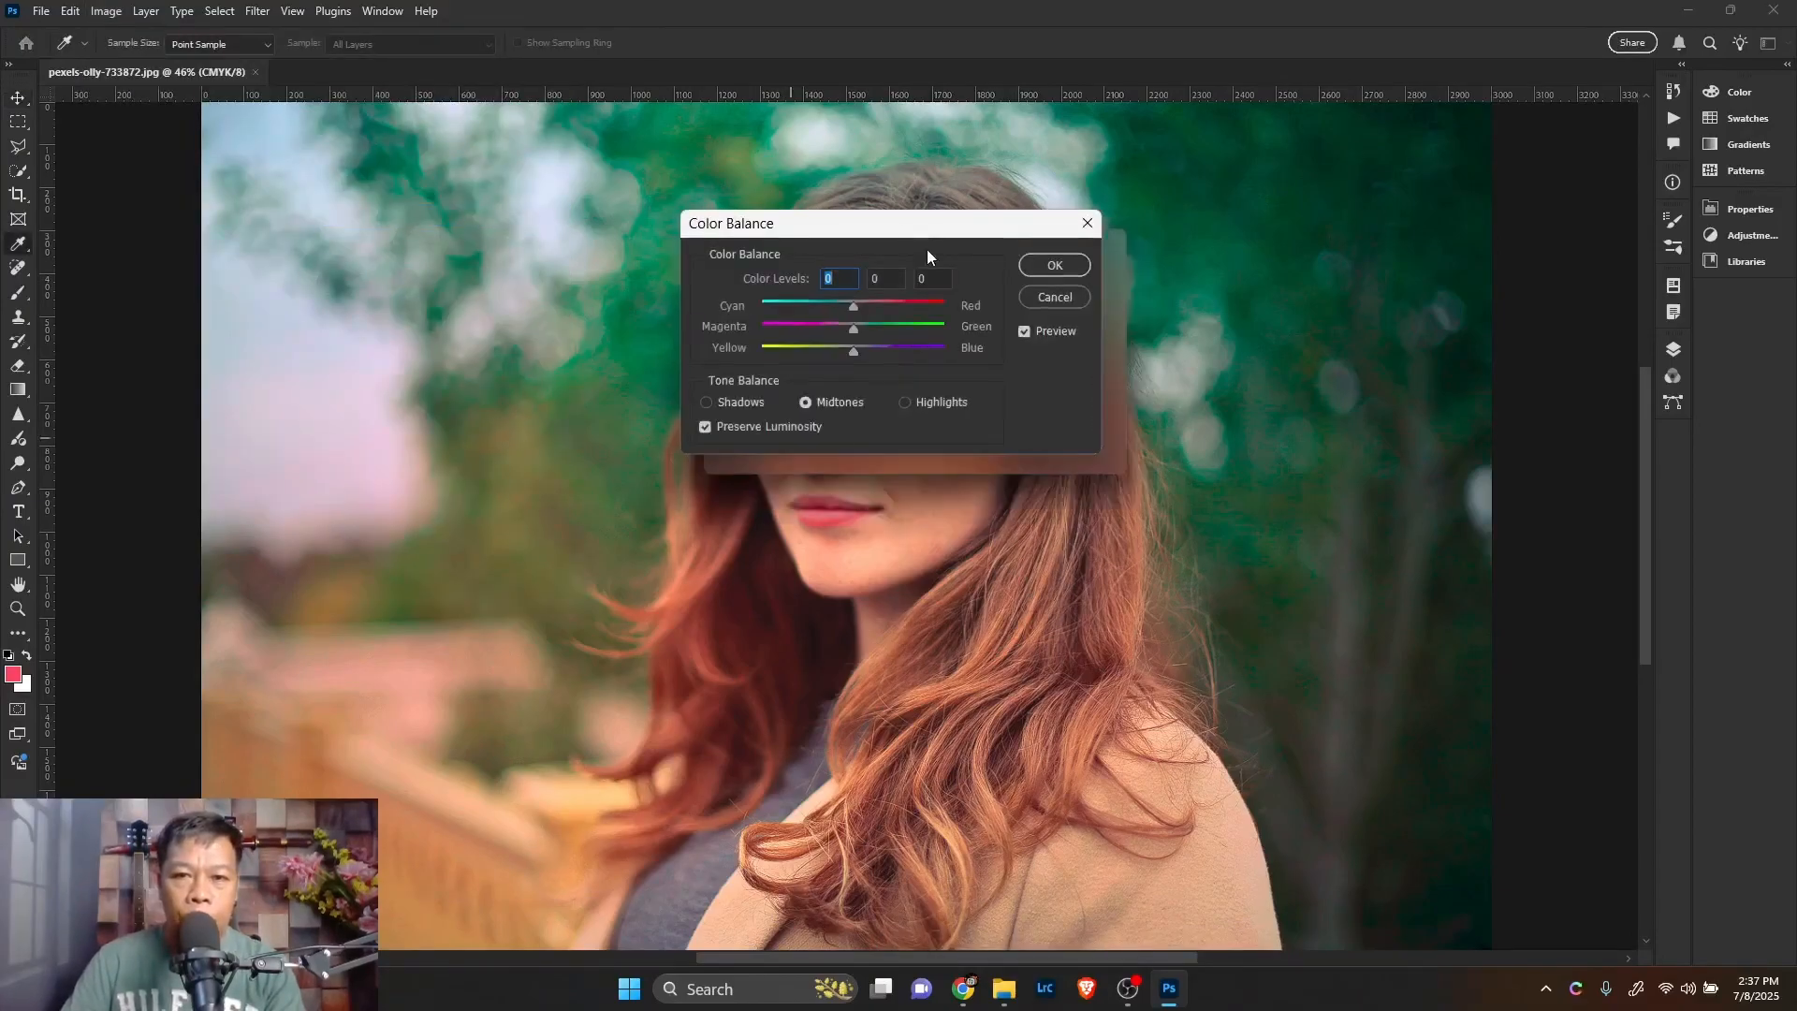
pyautogui.moveTo(927, 230); pyautogui.dragTo(1312, 472)
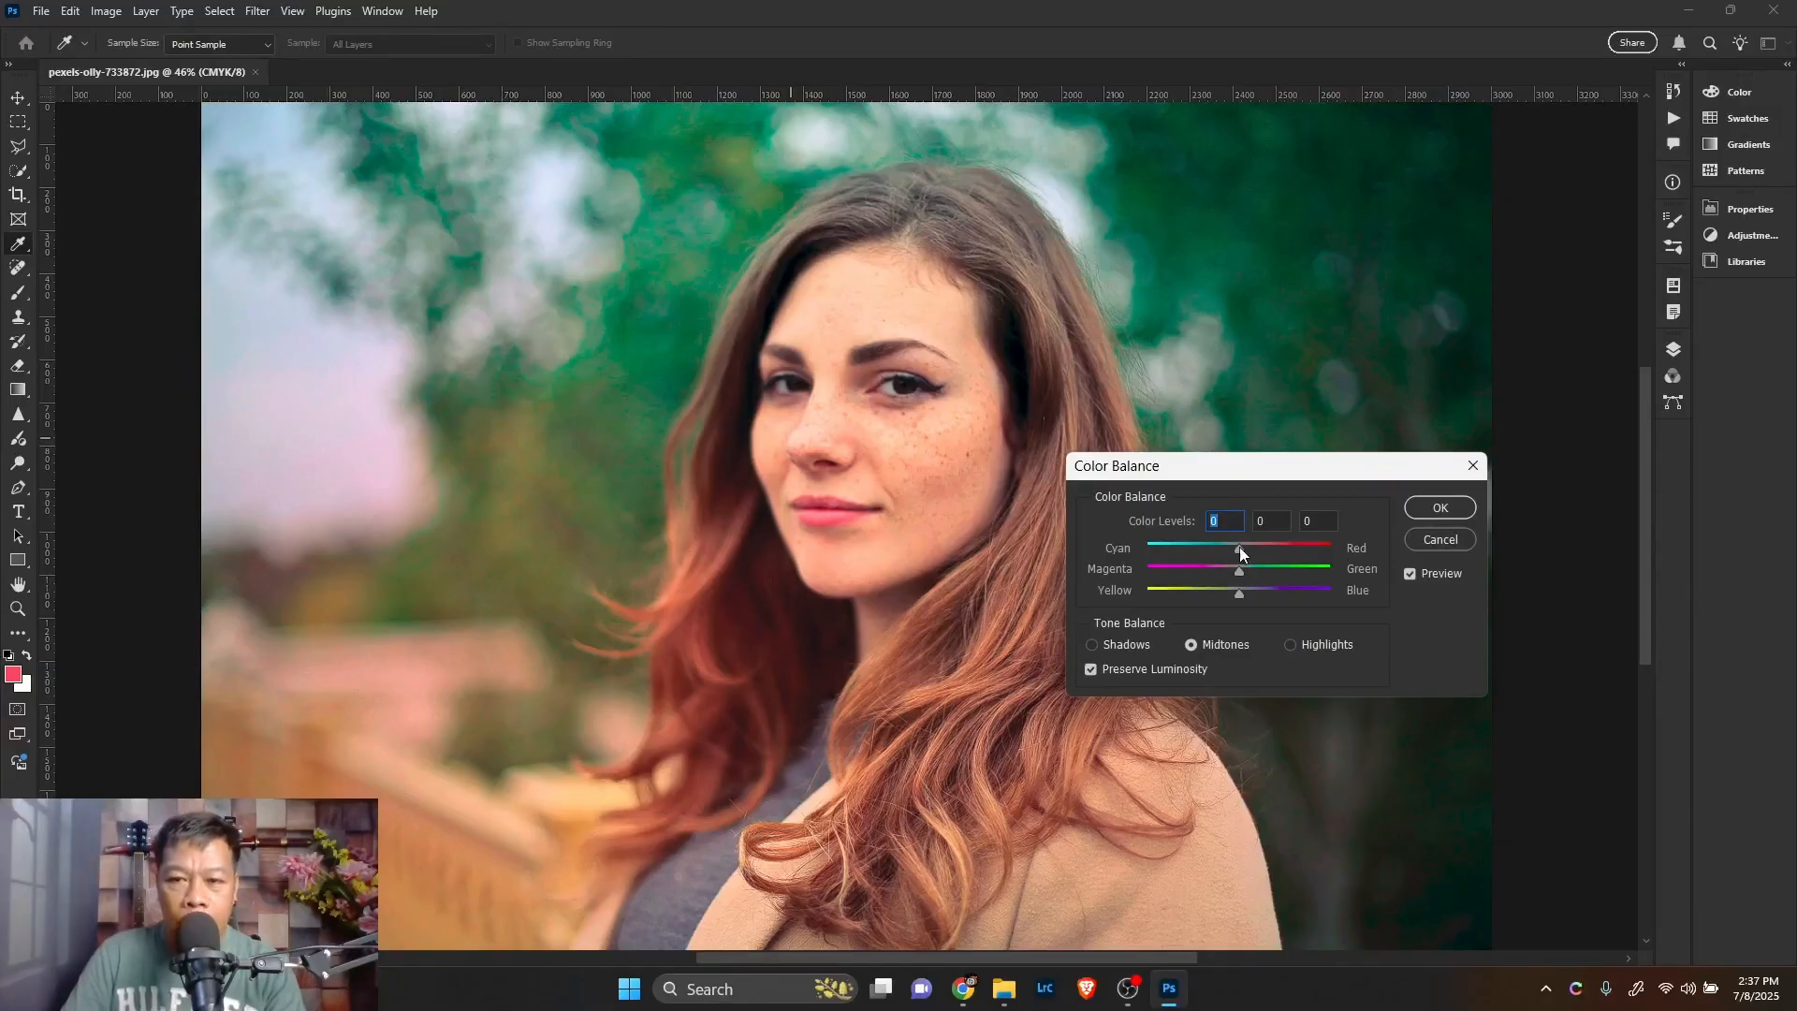
pyautogui.moveTo(1227, 548)
pyautogui.mouseDown()
pyautogui.moveTo(1187, 546)
pyautogui.moveTo(1239, 550)
pyautogui.mouseUp()
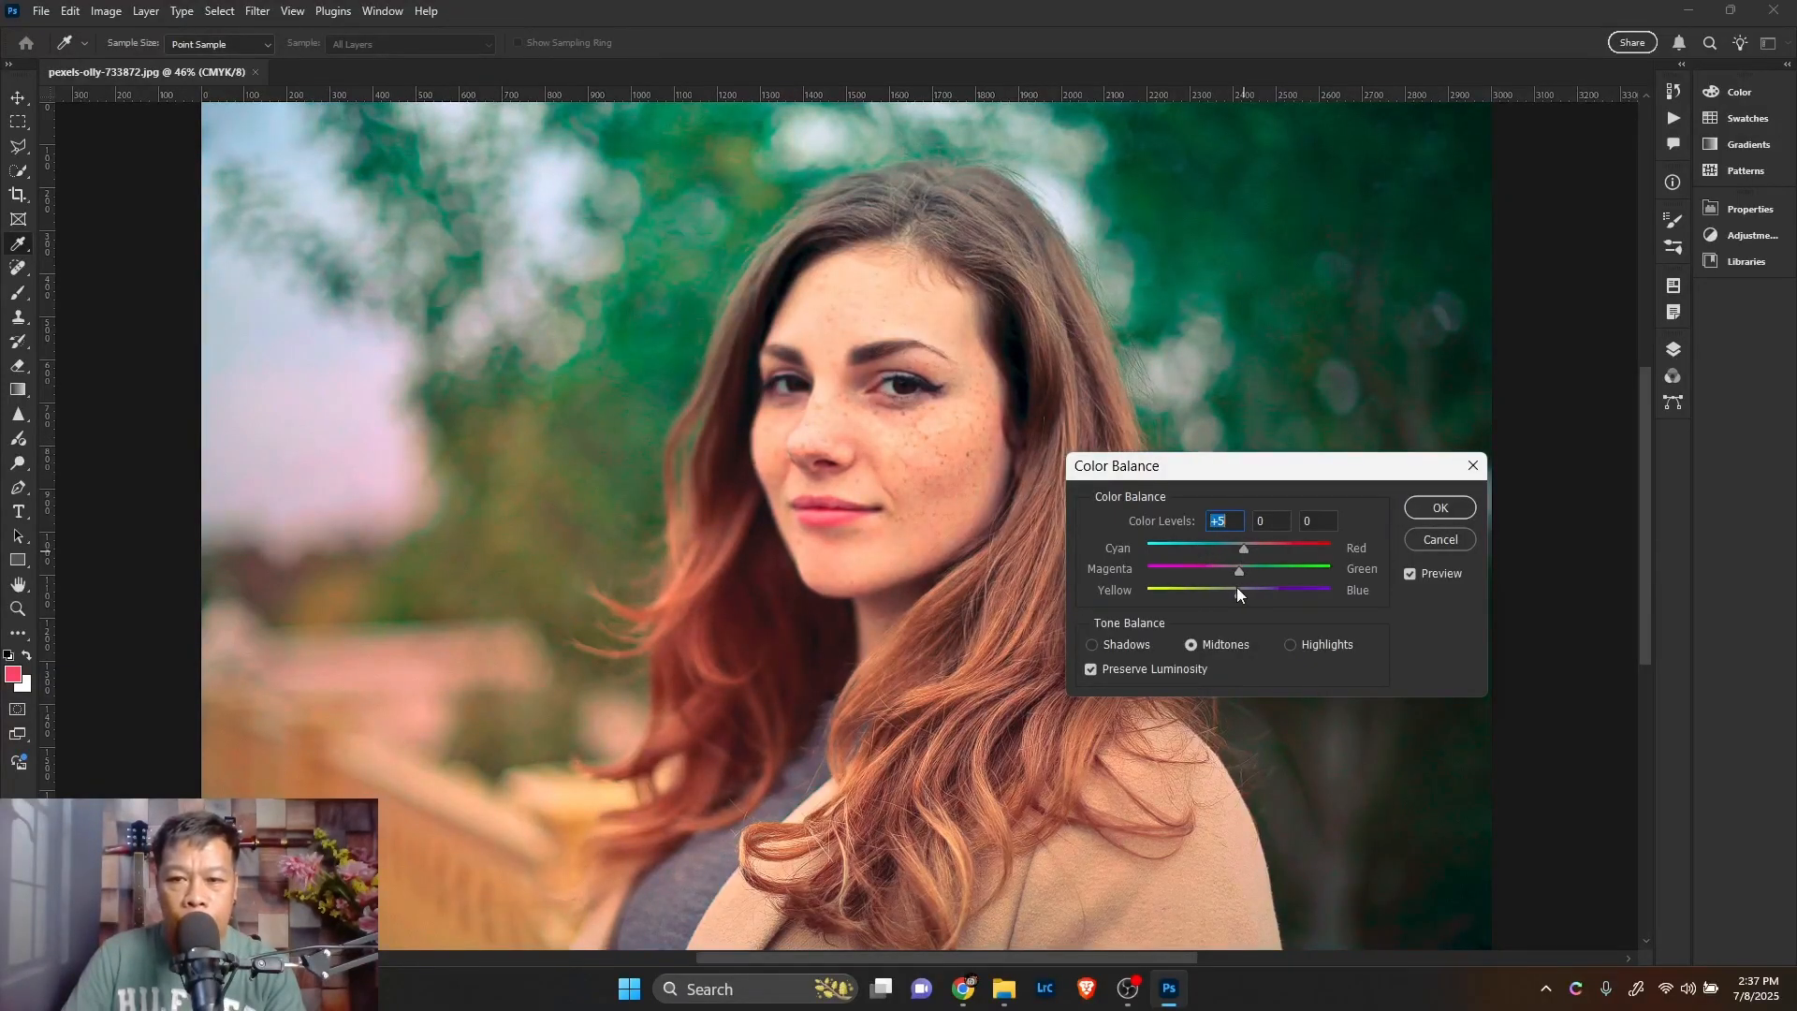
pyautogui.moveTo(1287, 573); pyautogui.dragTo(1233, 569)
pyautogui.moveTo(1239, 592); pyautogui.dragTo(1159, 595)
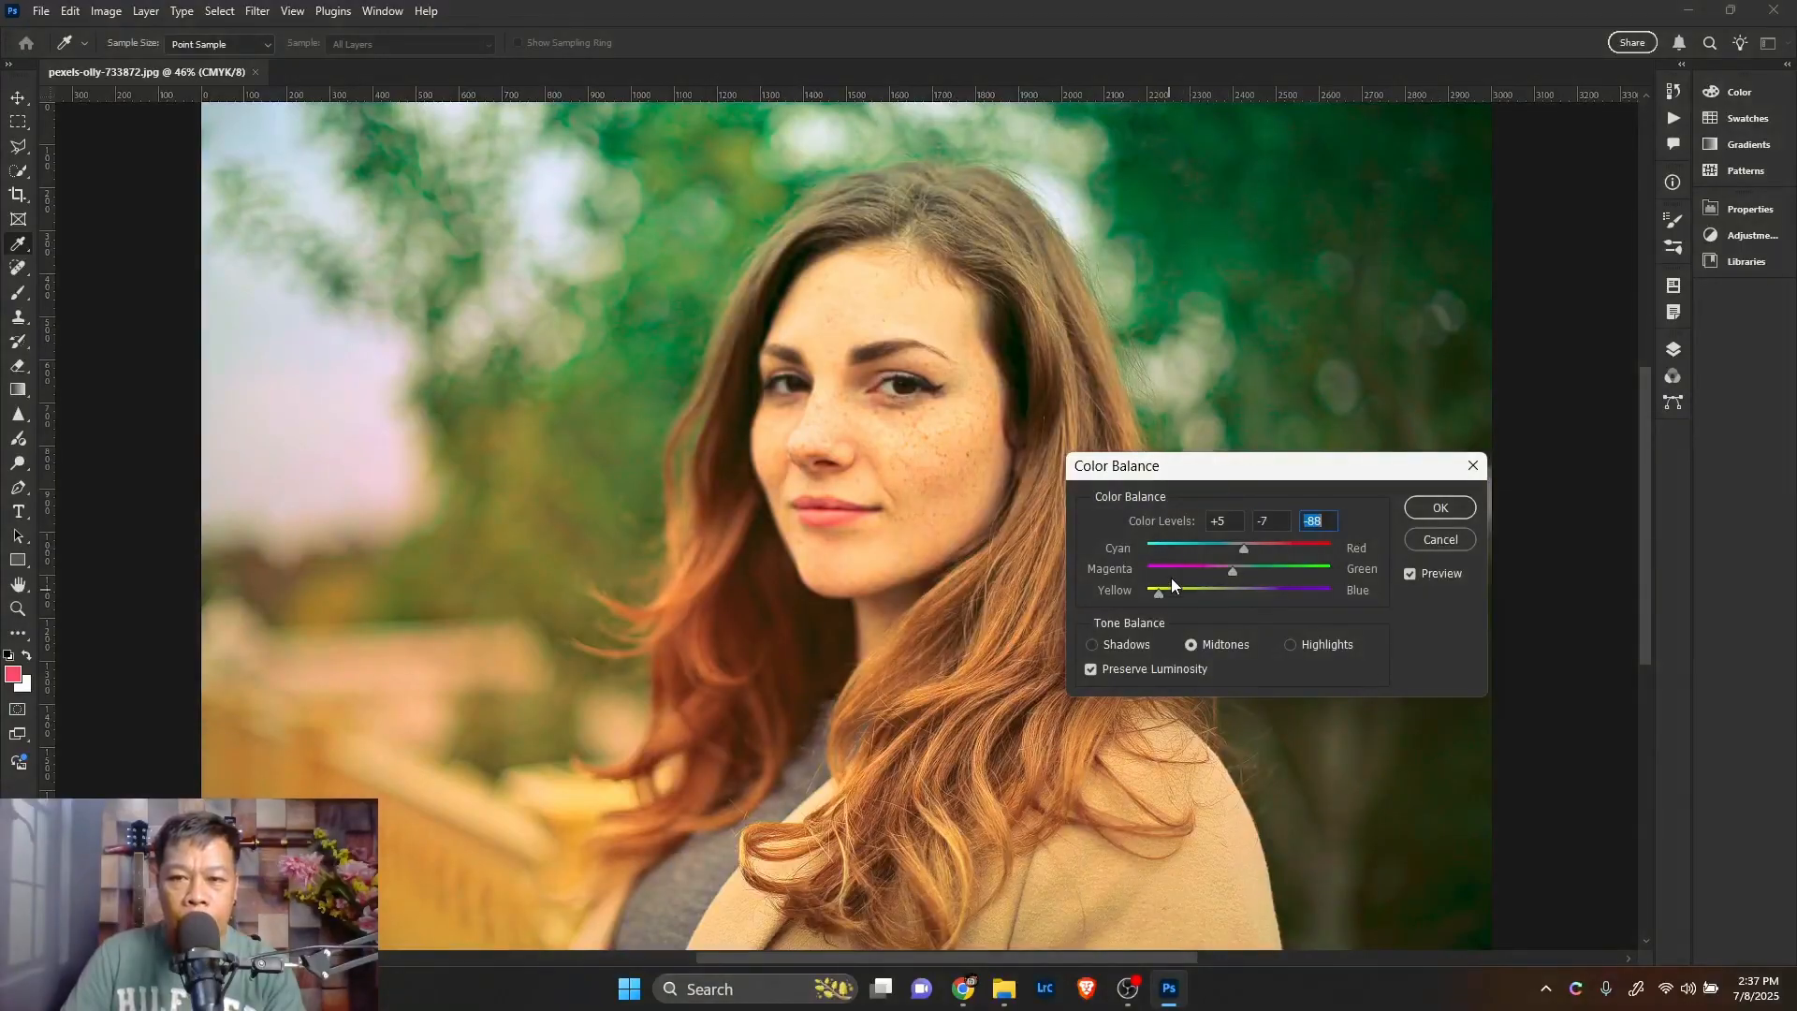
pyautogui.click(1426, 539)
pyautogui.press('v')
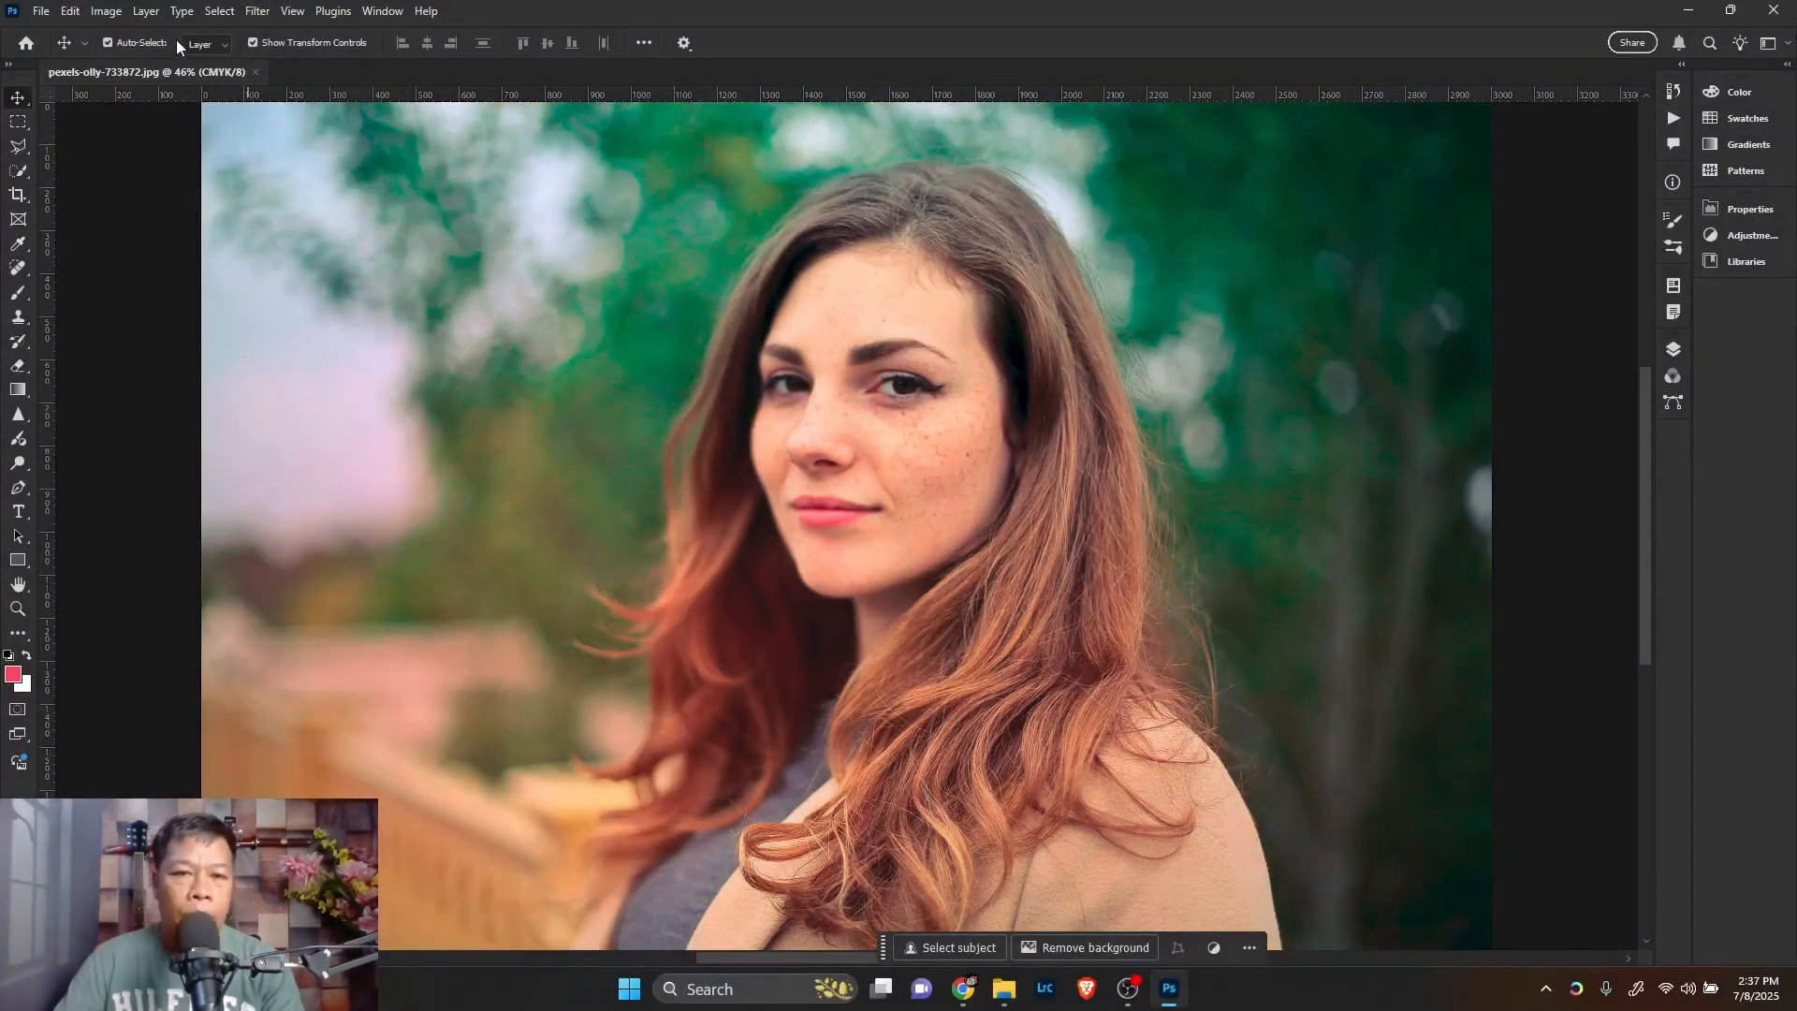
pyautogui.click(119, 13)
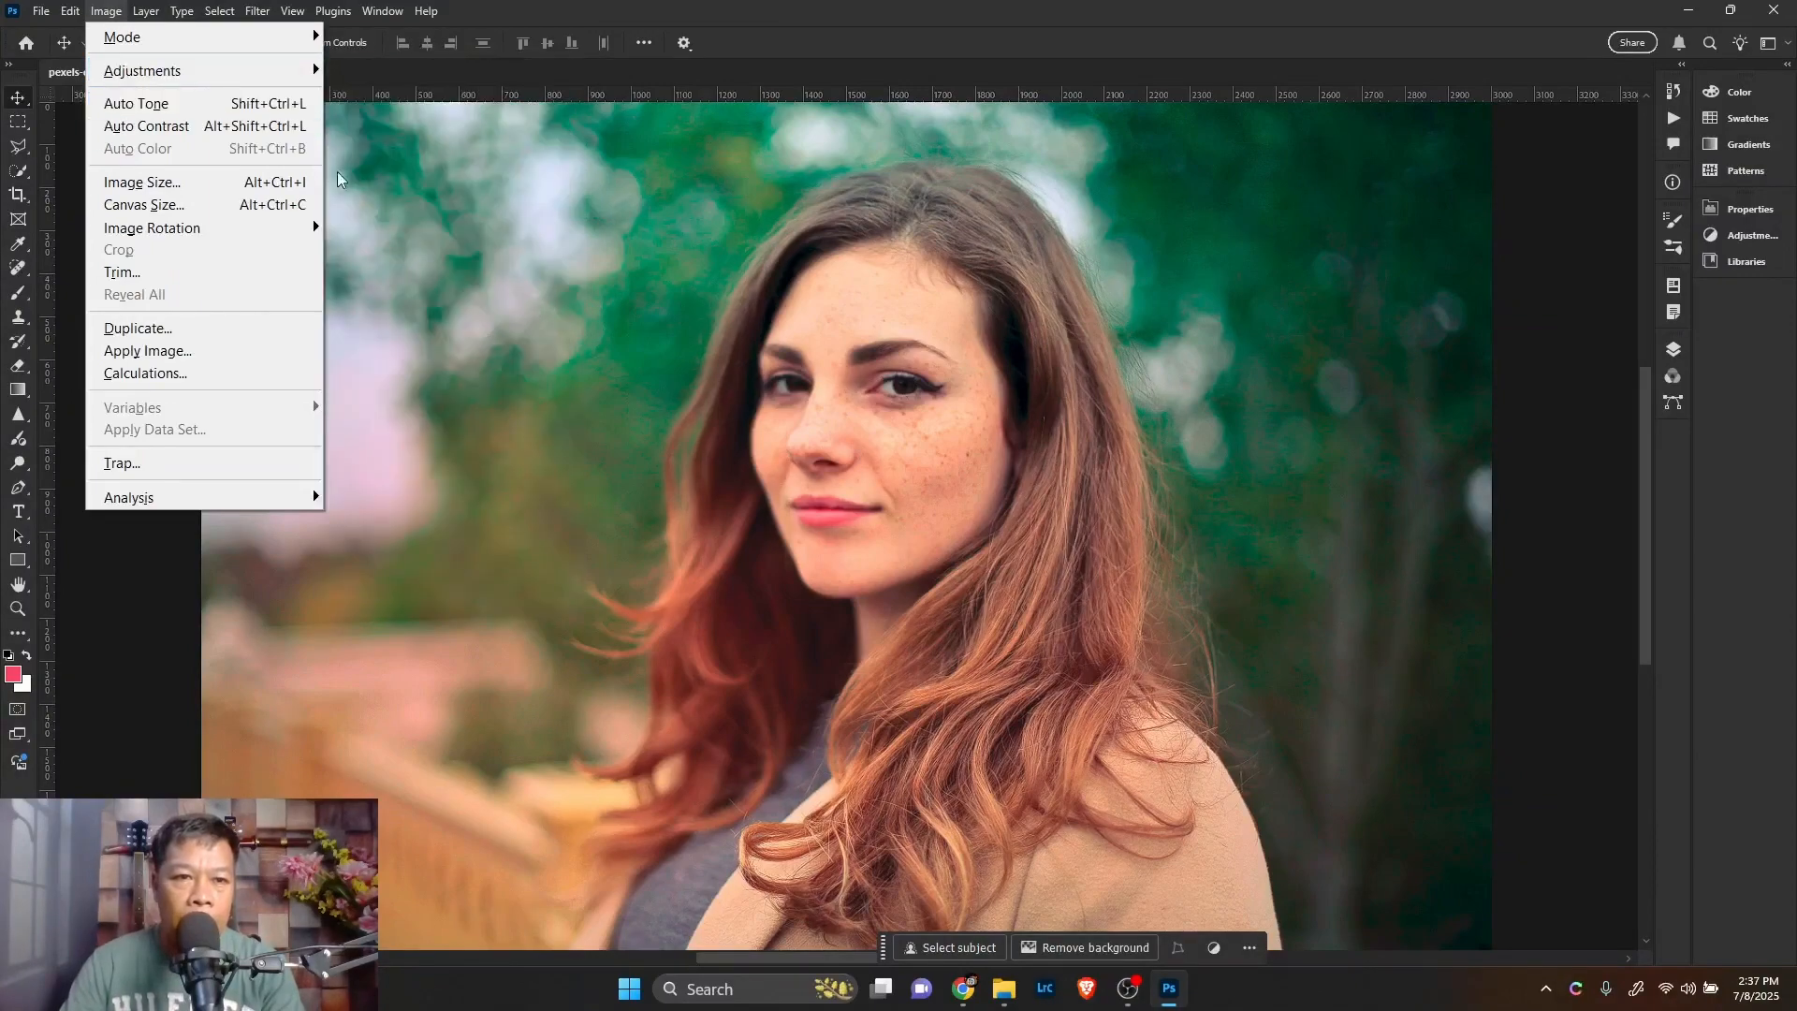
pyautogui.moveTo(242, 70)
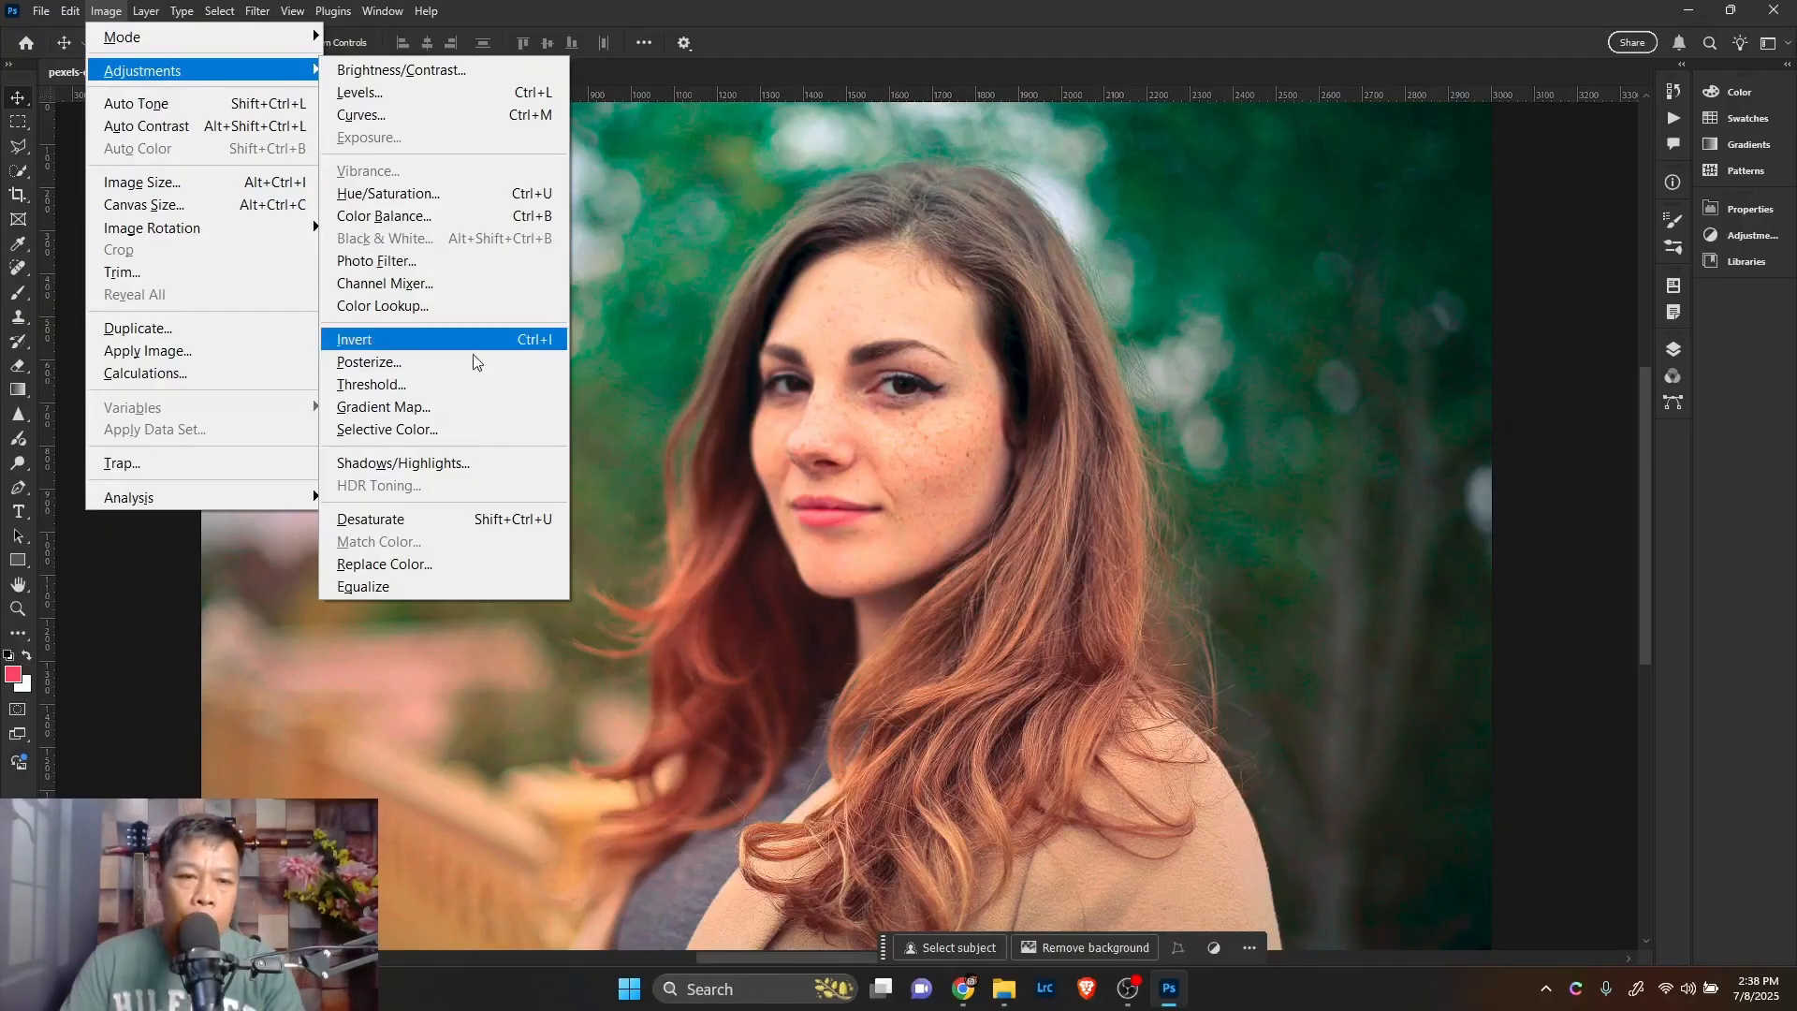
pyautogui.click(1532, 409)
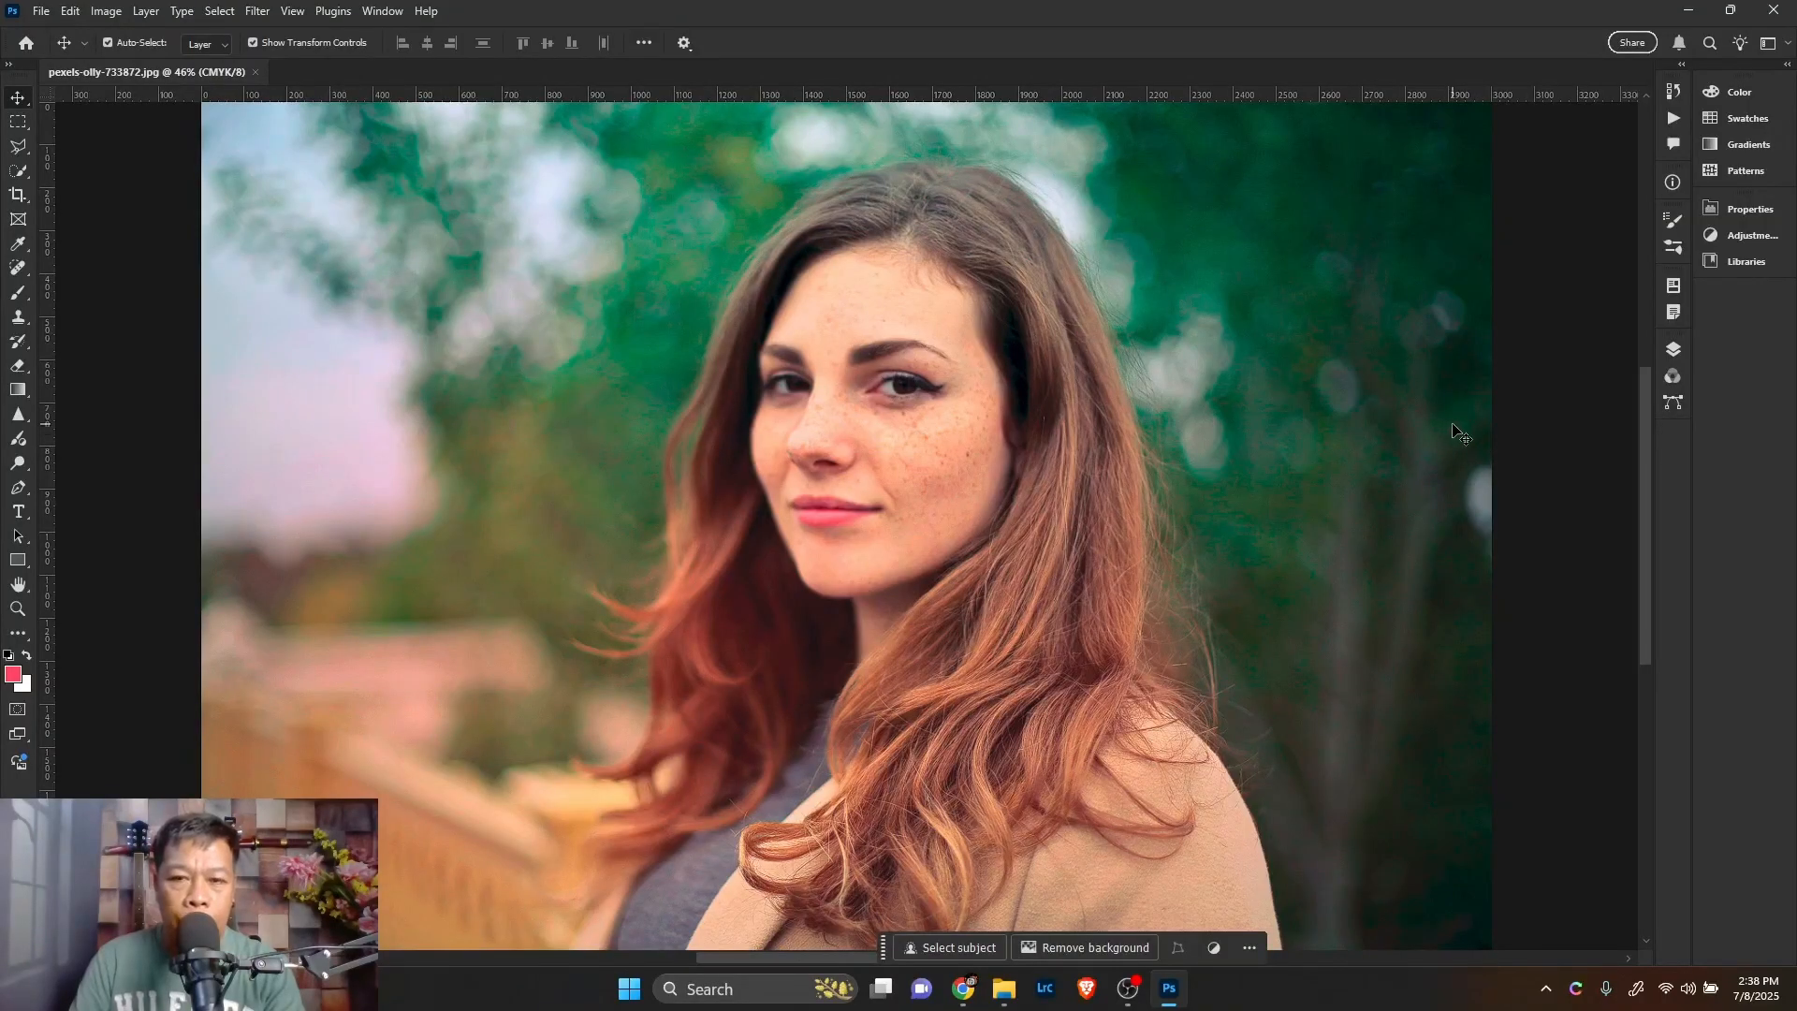